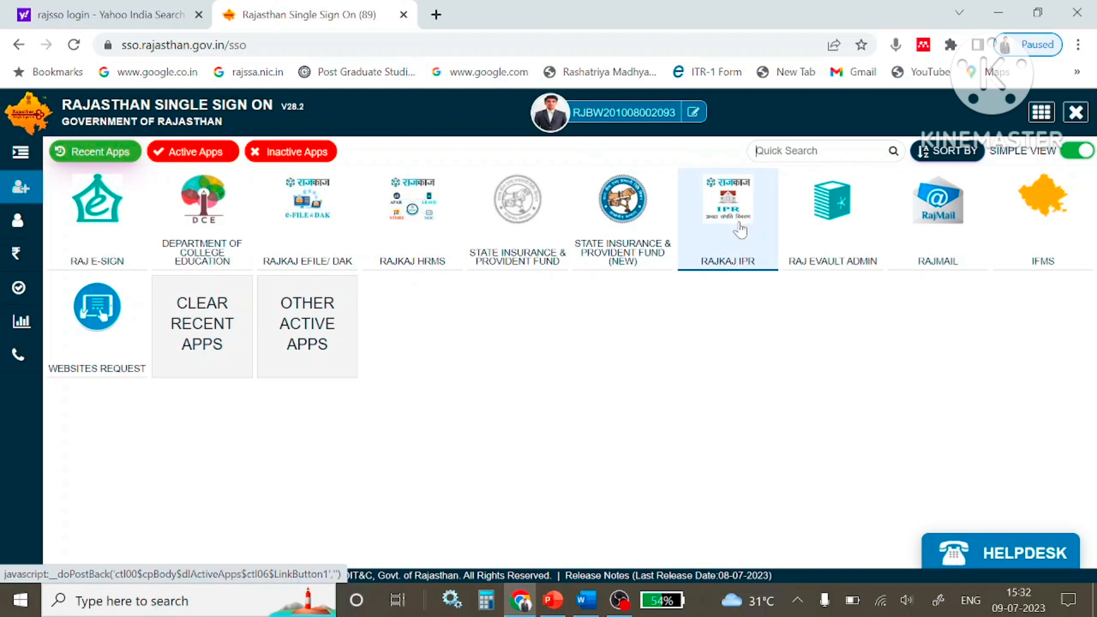
# Open RajKaj HRMS and review the employee's Verify Employee Details form.
pyautogui.click(421, 246)
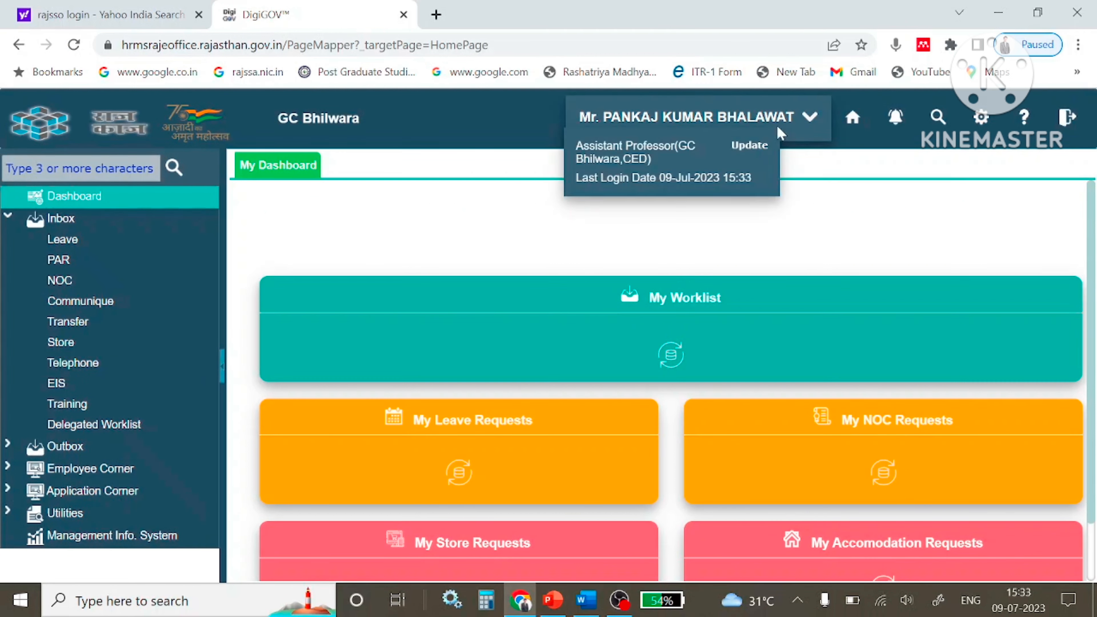
pyautogui.click(755, 147)
pyautogui.scroll(-4, 545, 355)
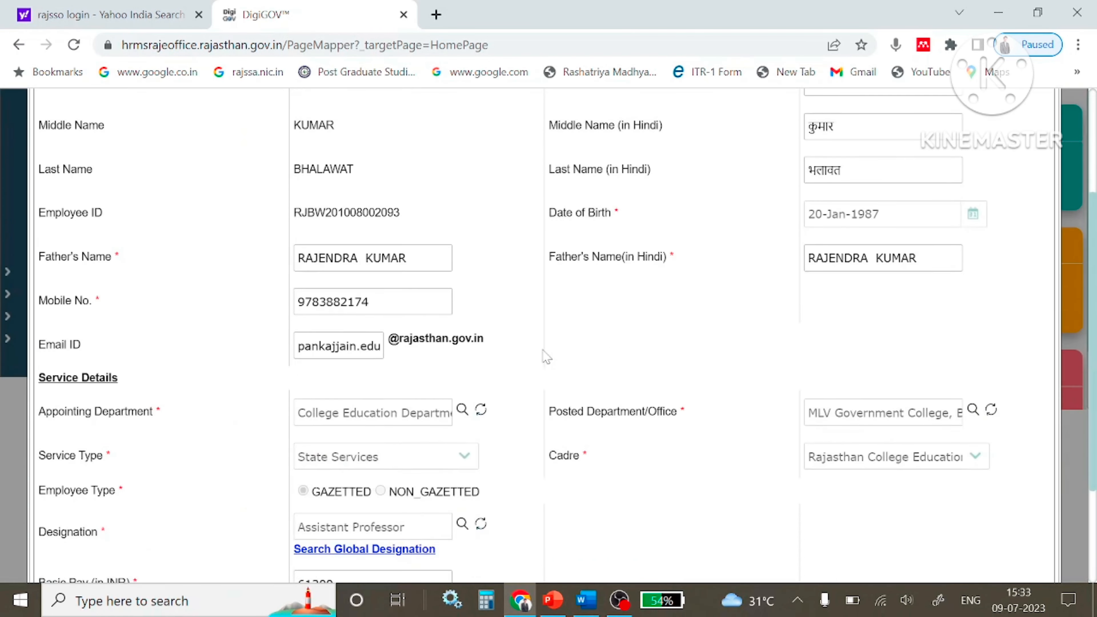
pyautogui.scroll(-3, 545, 355)
pyautogui.scroll(4, 546, 355)
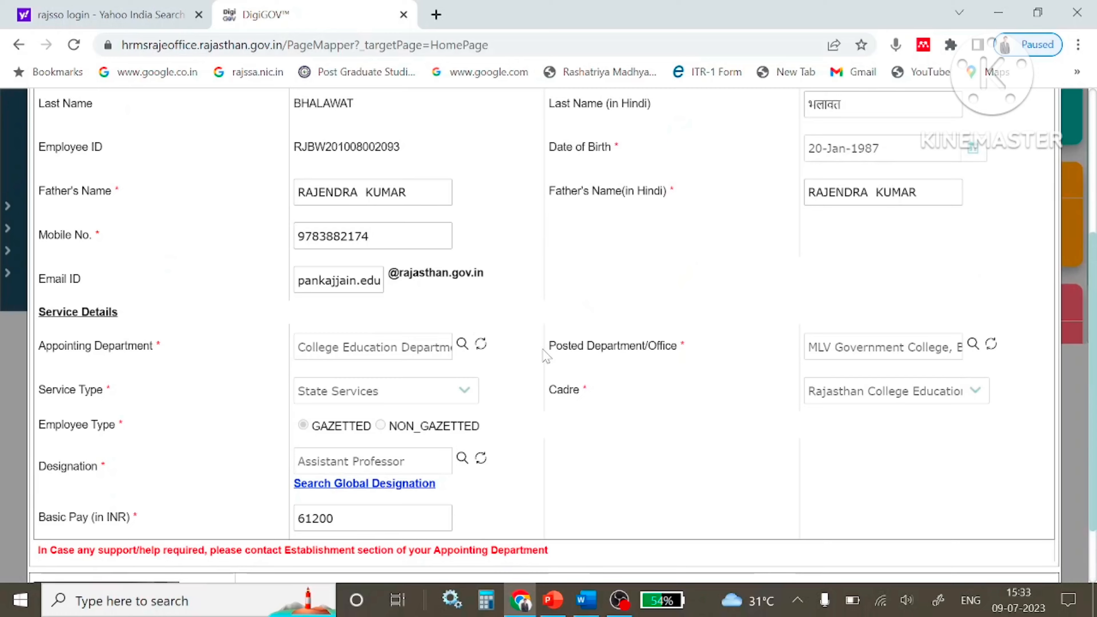
pyautogui.scroll(-4, 545, 352)
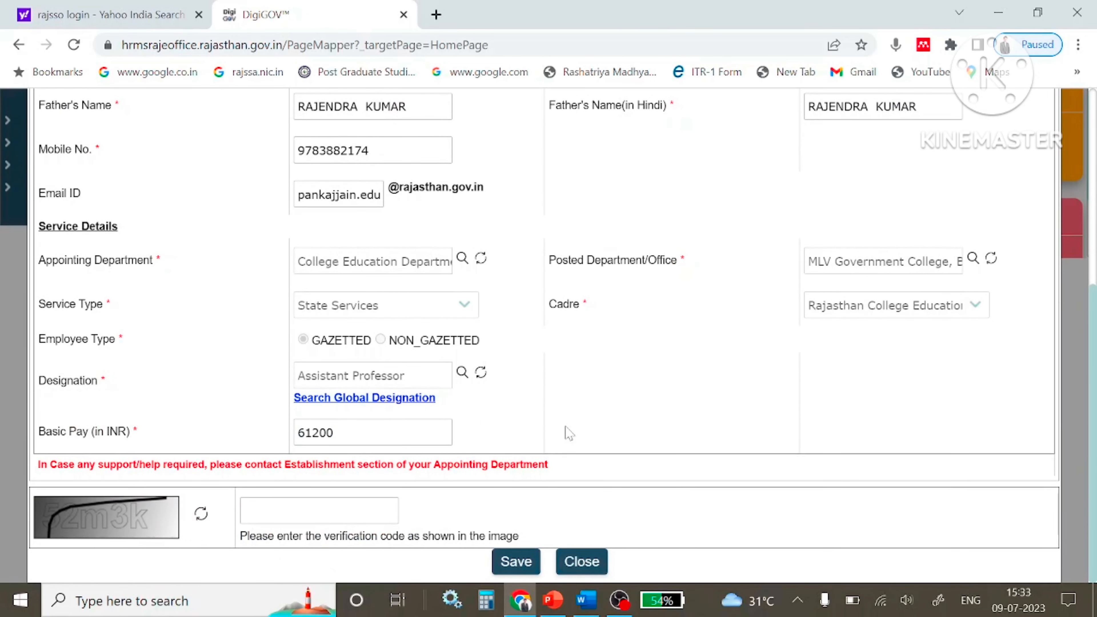
# Close the Verify Employee Details form without saving any changes.
pyautogui.click(582, 562)
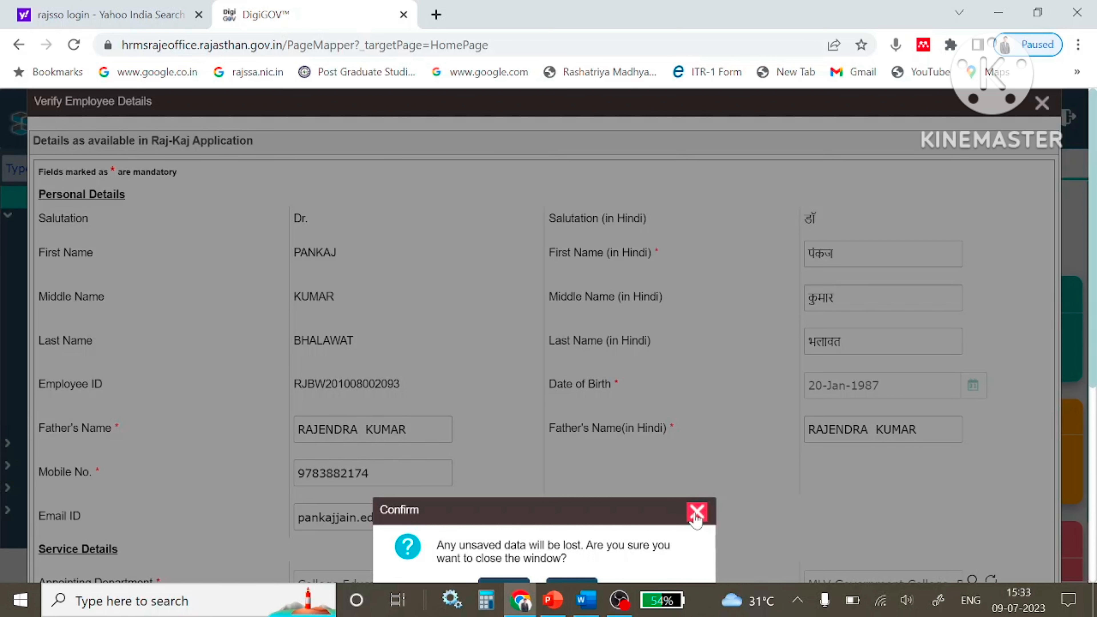
pyautogui.click(696, 512)
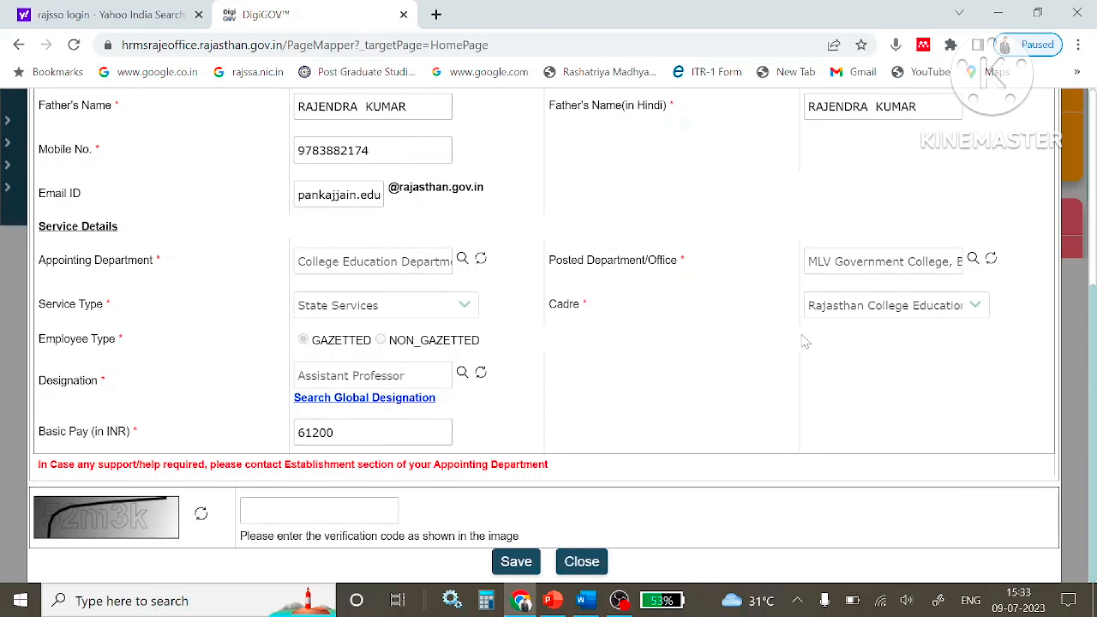
pyautogui.scroll(4, 717, 366)
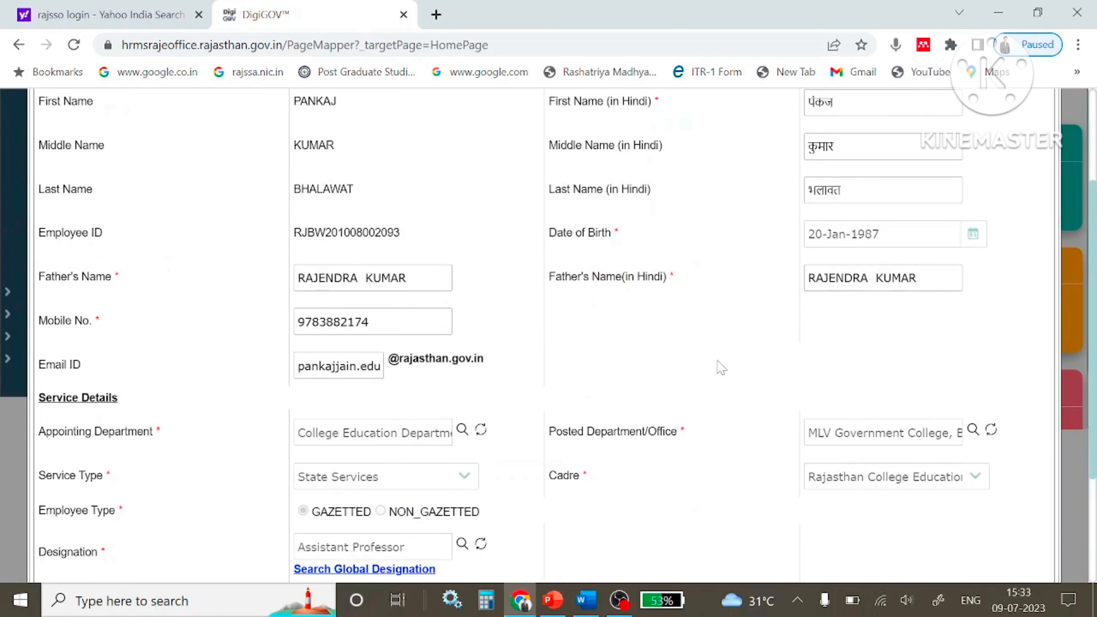
pyautogui.scroll(2, 719, 365)
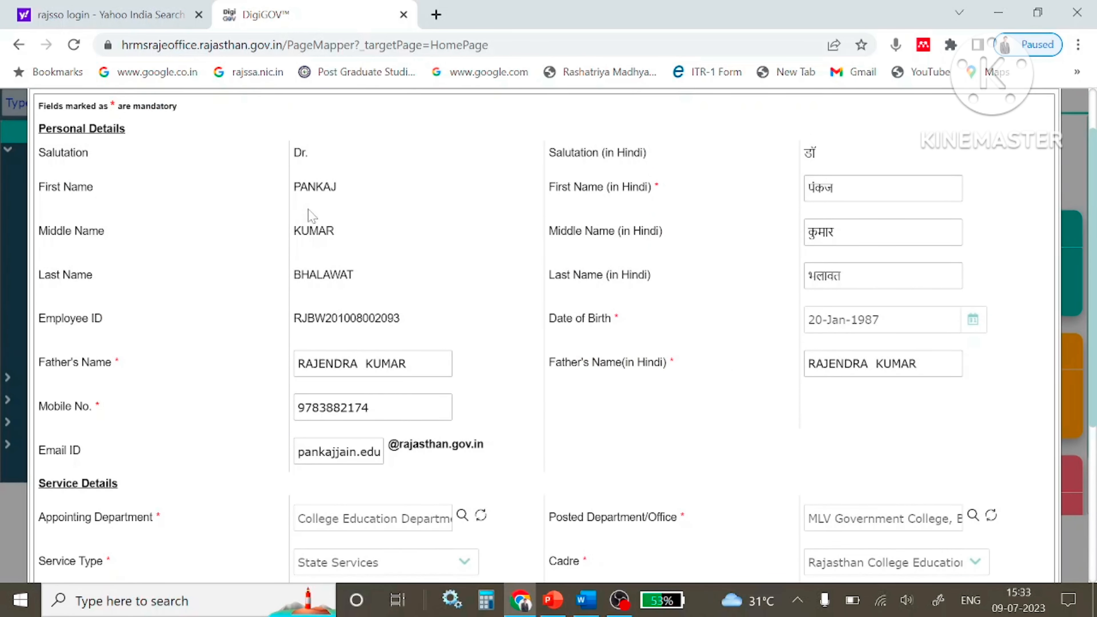
pyautogui.scroll(2, 331, 216)
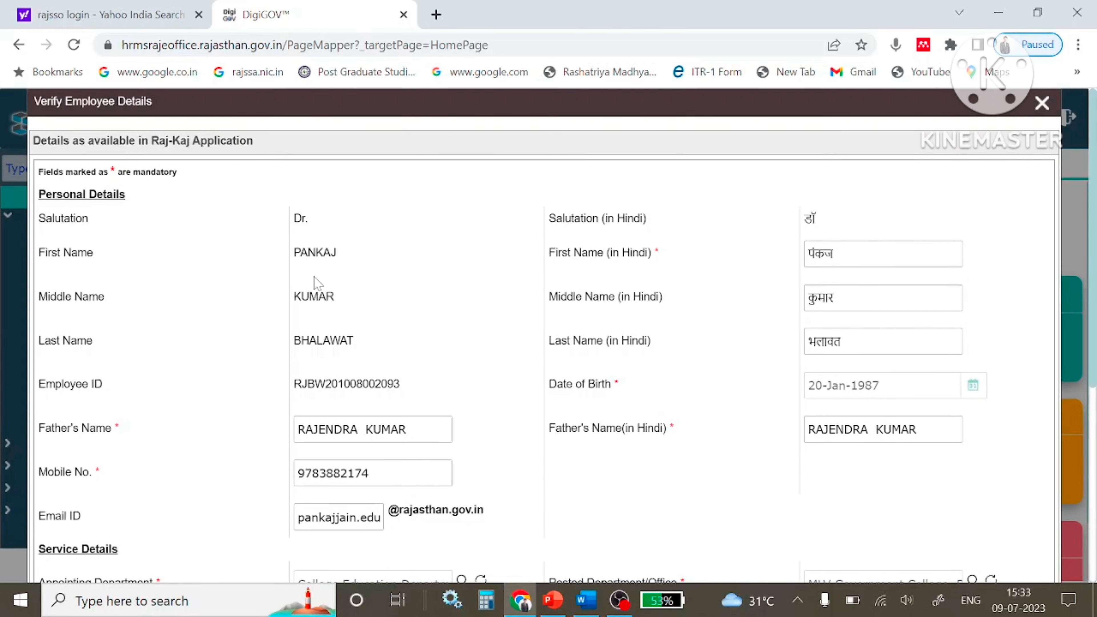
pyautogui.scroll(-4, 345, 299)
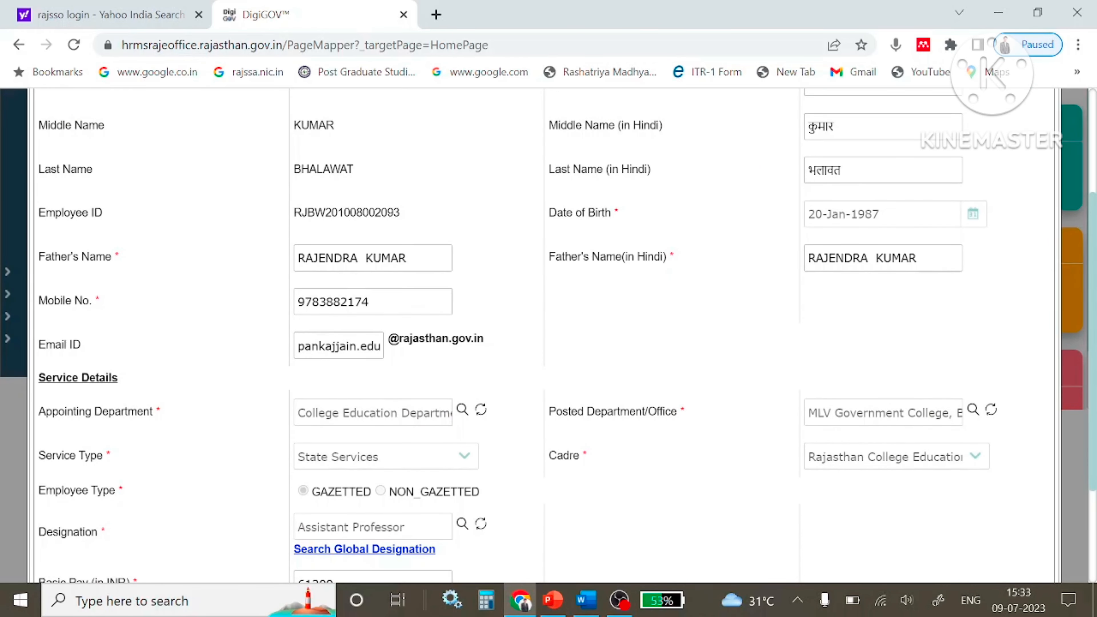
pyautogui.scroll(-3, 581, 291)
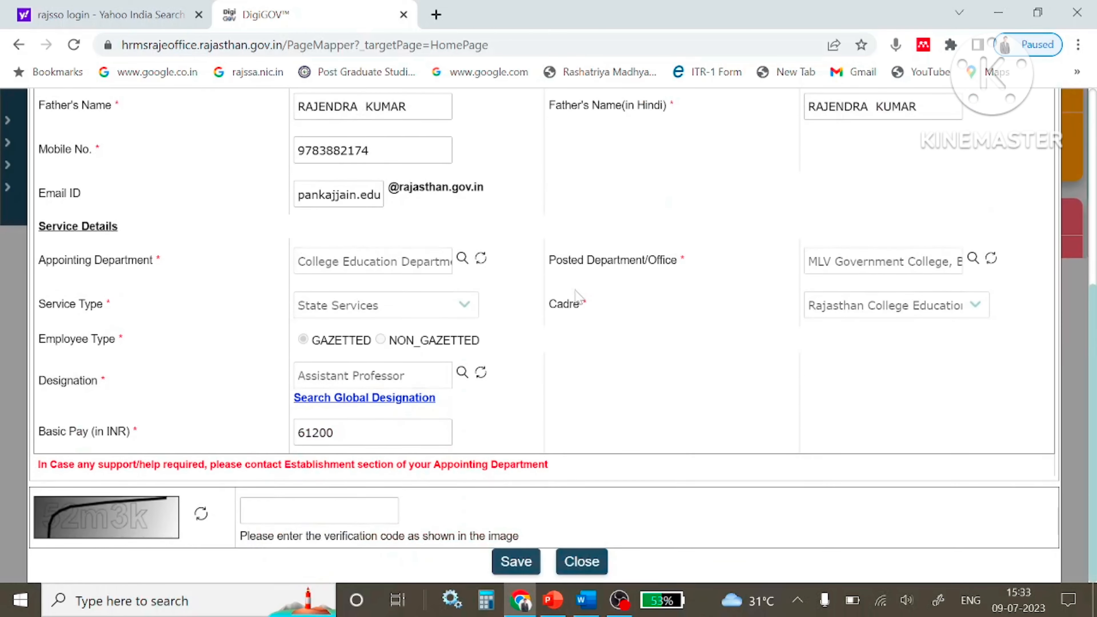
pyautogui.click(581, 560)
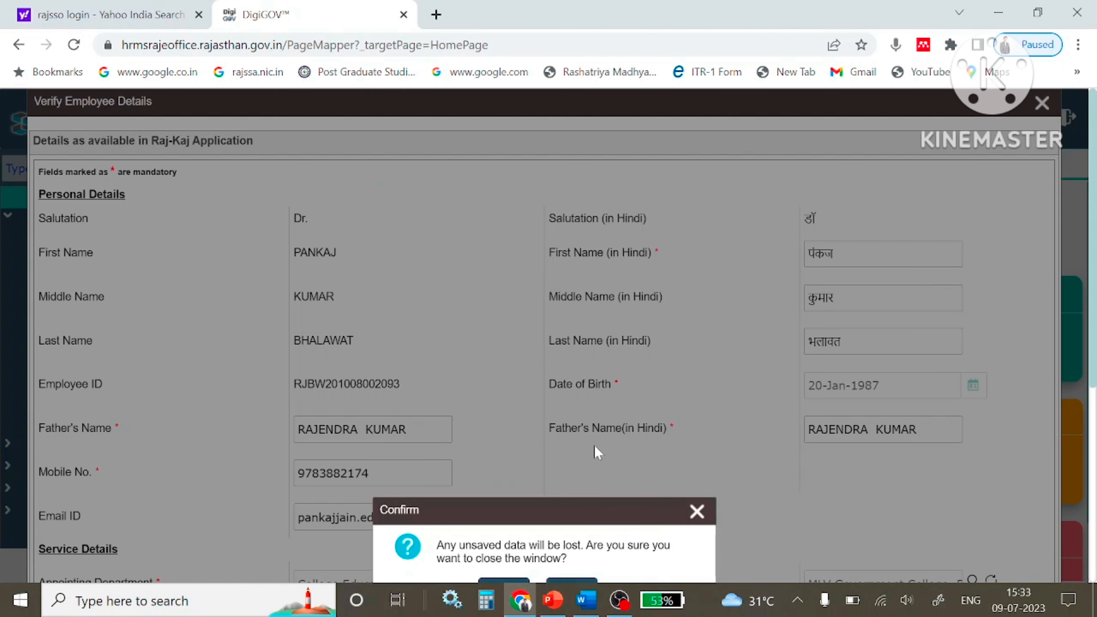
pyautogui.scroll(-4, 525, 462)
pyautogui.click(510, 428)
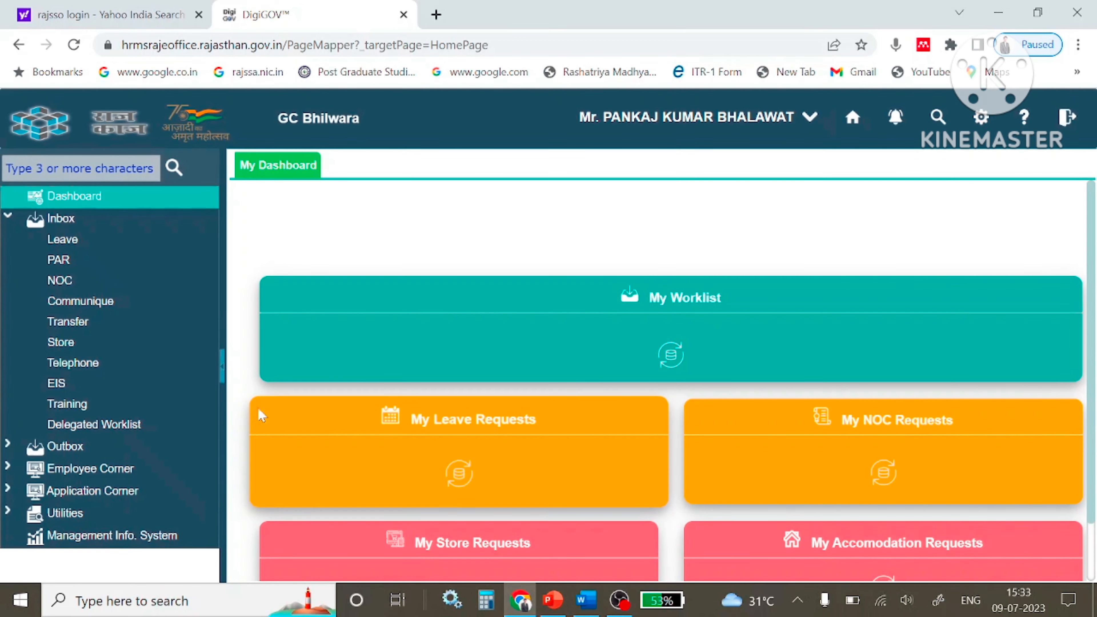
# Look through the EIS Personal Details form under Employee Corner, then log out of RajKaj HRMS.
pyautogui.click(90, 473)
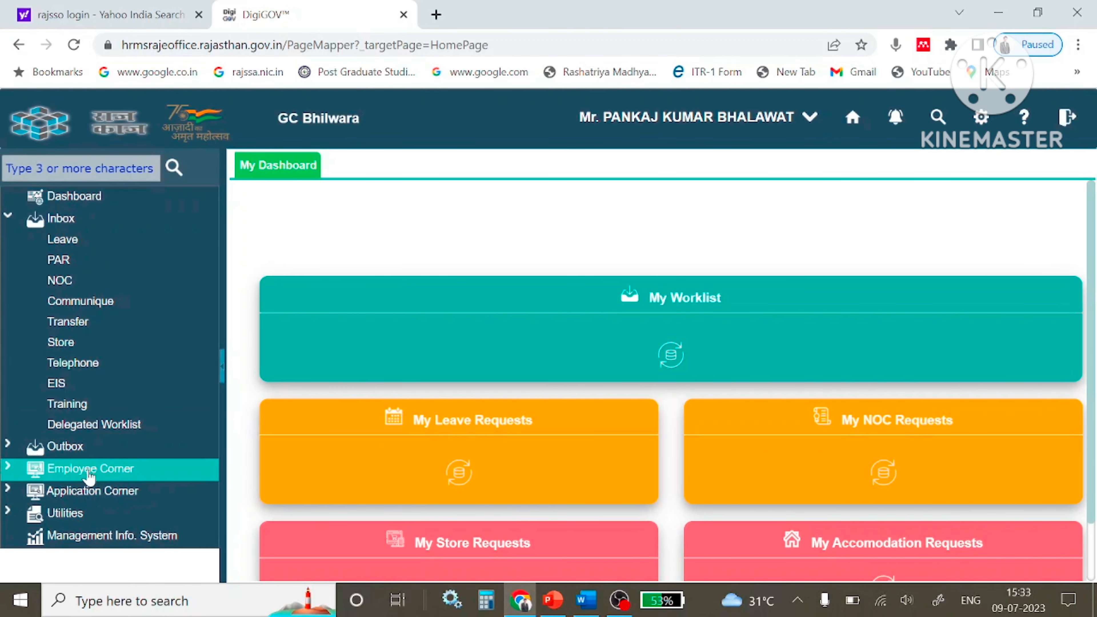
pyautogui.click(54, 392)
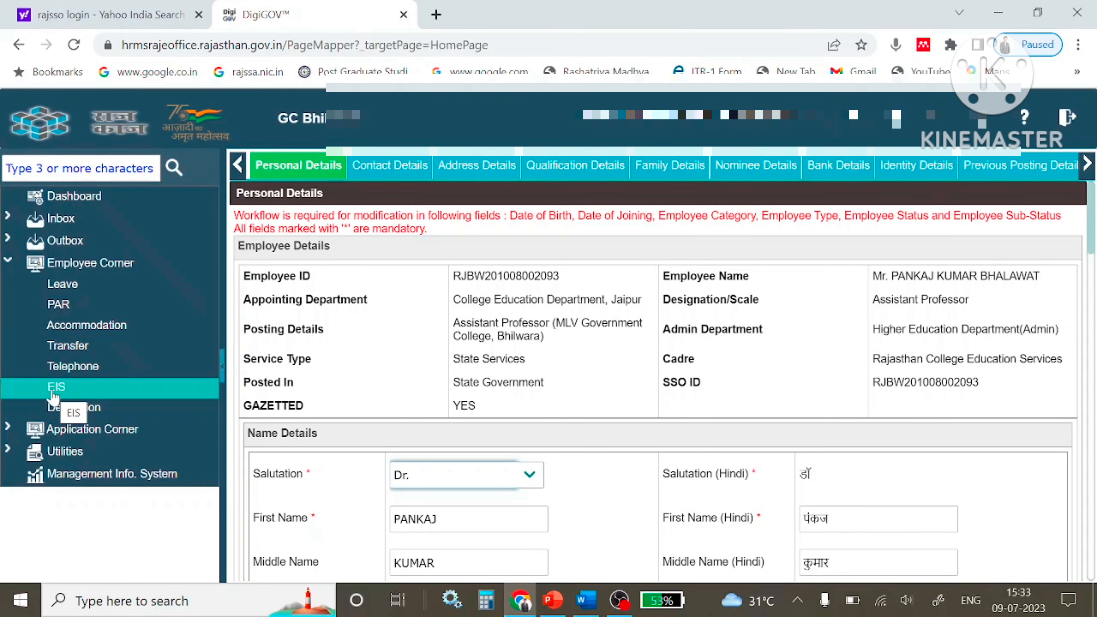
pyautogui.scroll(-5, 907, 472)
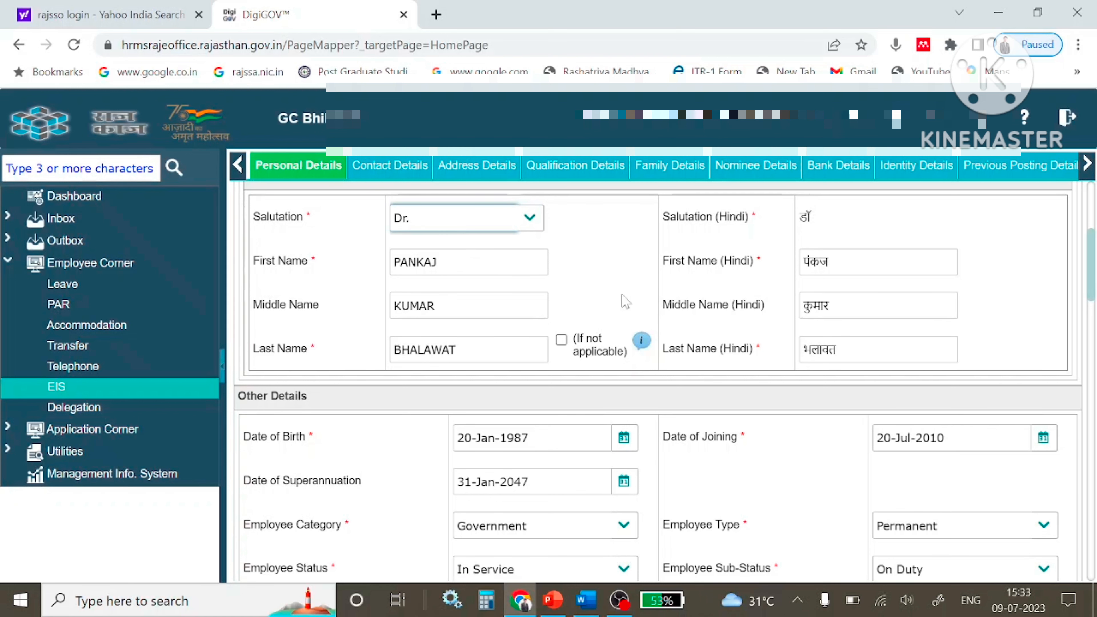
pyautogui.scroll(-10, 624, 304)
pyautogui.scroll(-3, 669, 364)
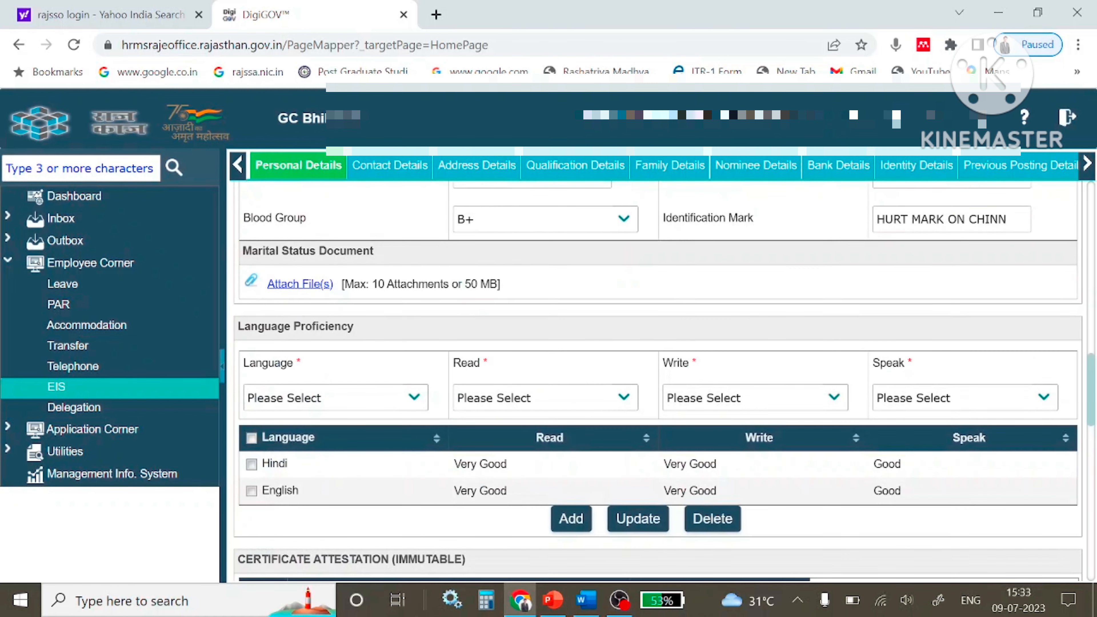
pyautogui.scroll(8, 666, 365)
pyautogui.scroll(5, 665, 363)
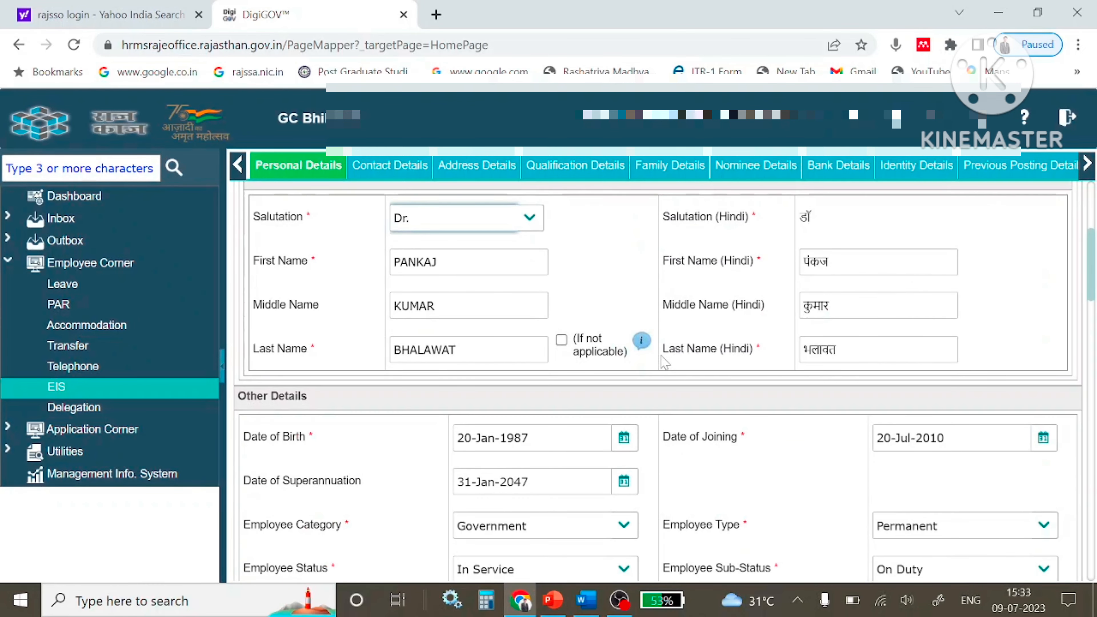
pyautogui.scroll(5, 784, 346)
pyautogui.moveTo(1067, 118)
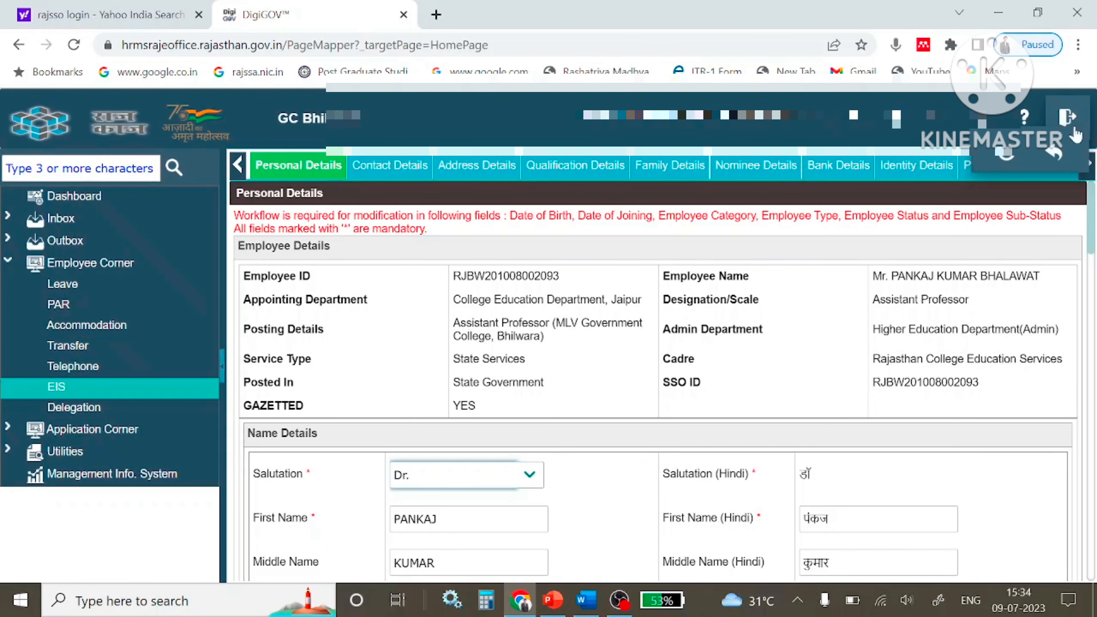
pyautogui.click(1056, 152)
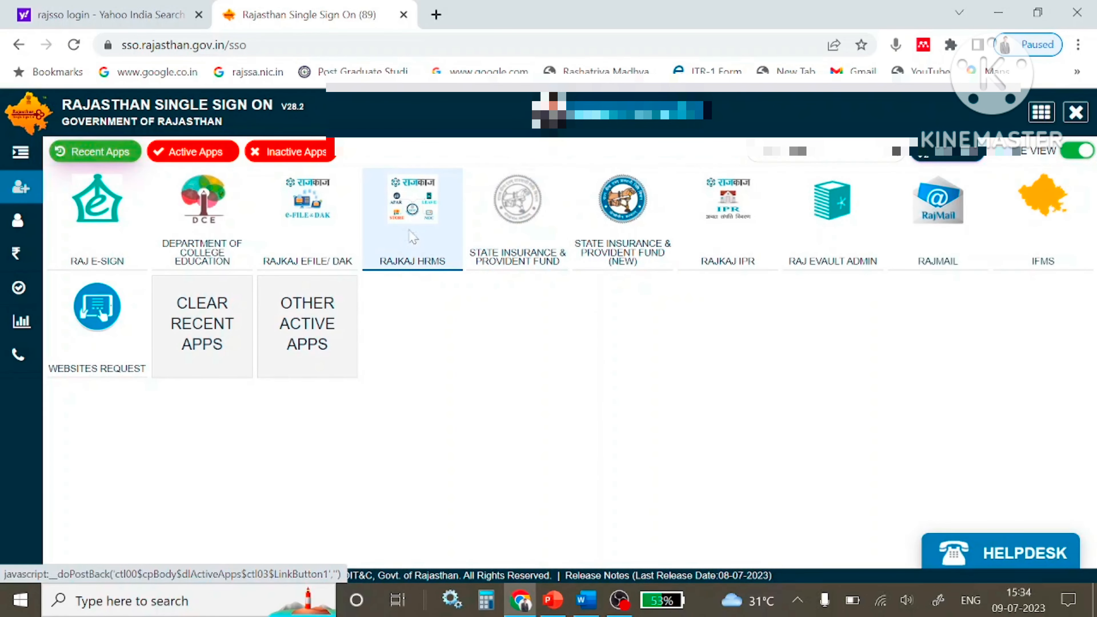
# Reopen RajKaj HRMS, launch PAR from Employee Corner, and agree to receive an OTP.
pyautogui.click(413, 236)
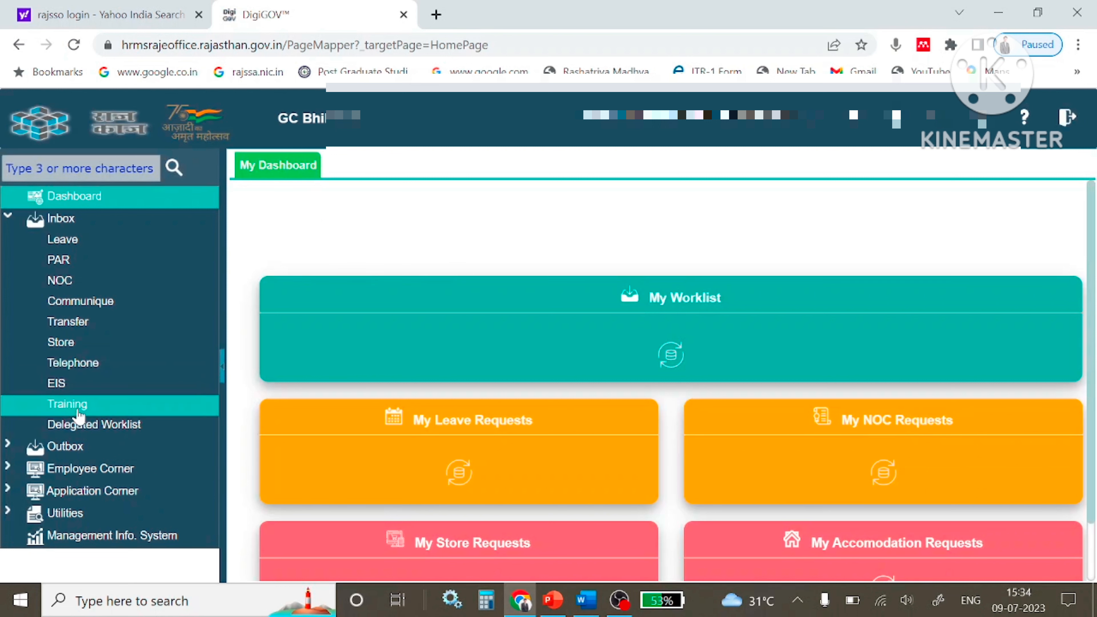
pyautogui.click(80, 470)
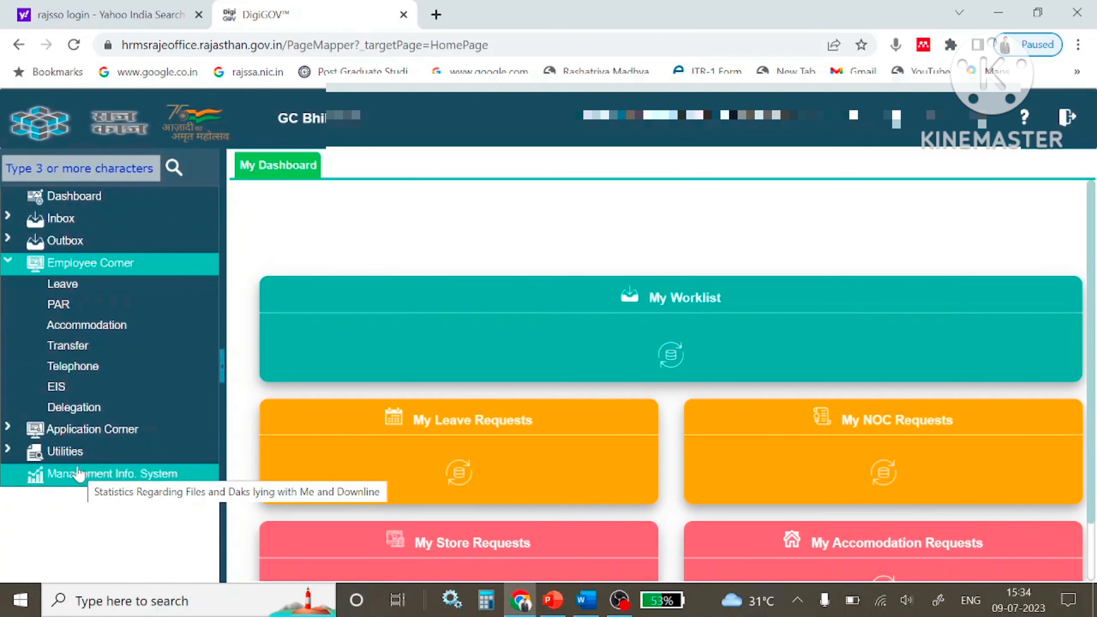
pyautogui.click(74, 306)
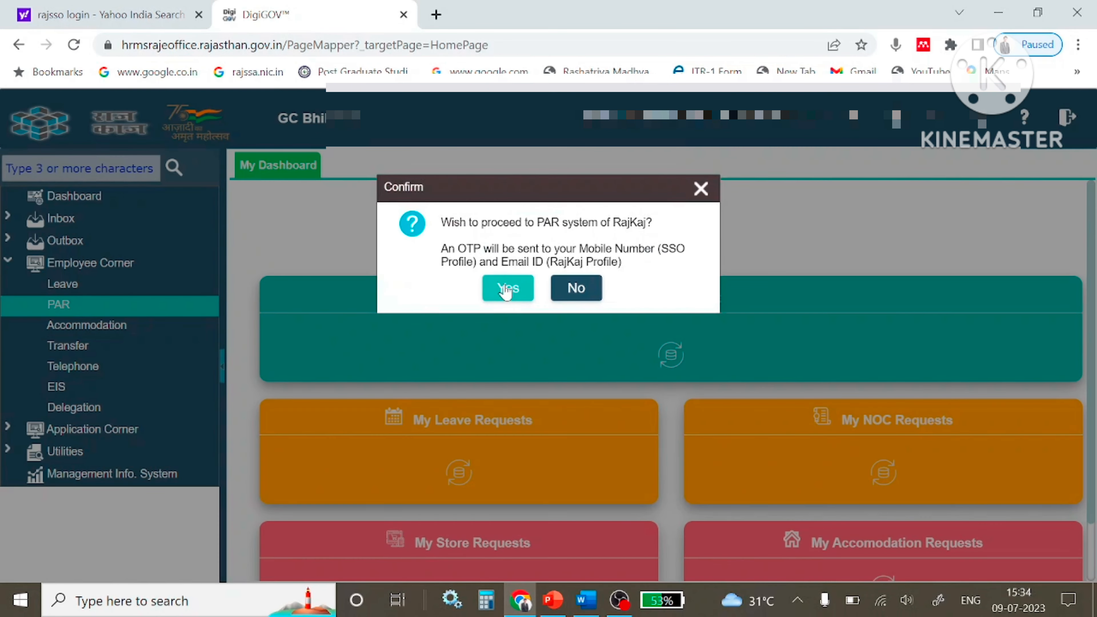
pyautogui.click(506, 289)
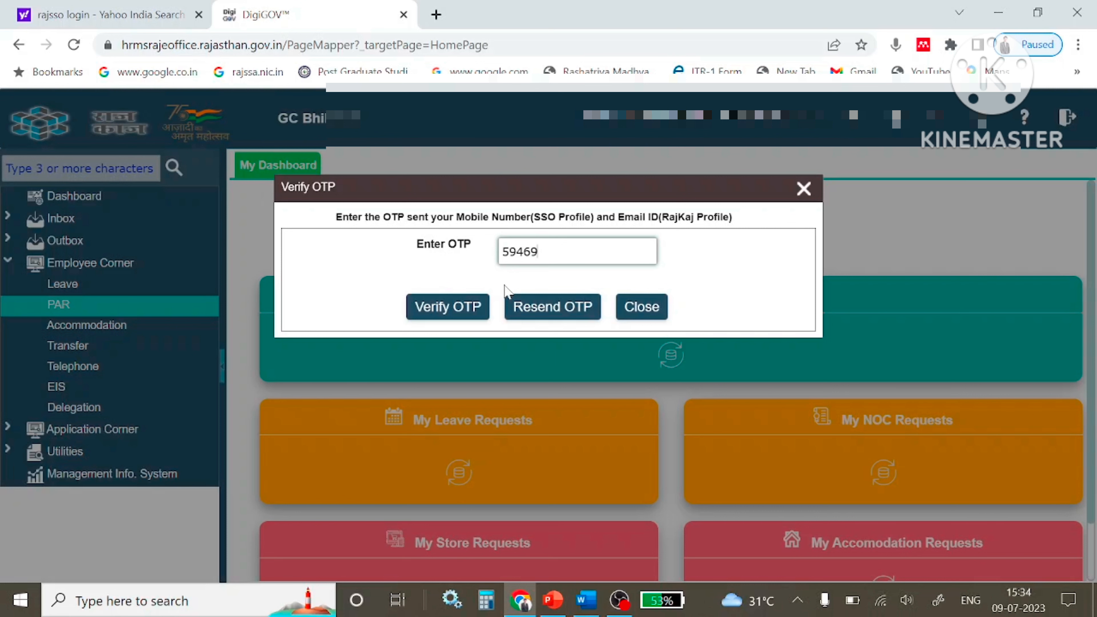
# Verify the one-time code and keep 2022-2023 as the appraisal year.
pyautogui.write('0')
pyautogui.click(421, 319)
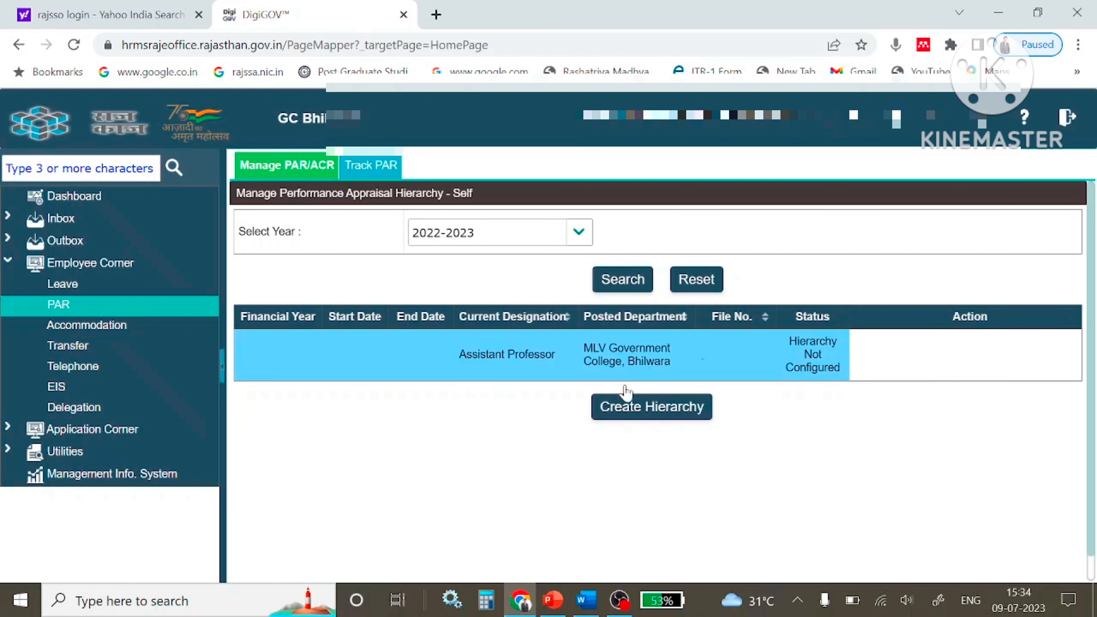
pyautogui.click(571, 242)
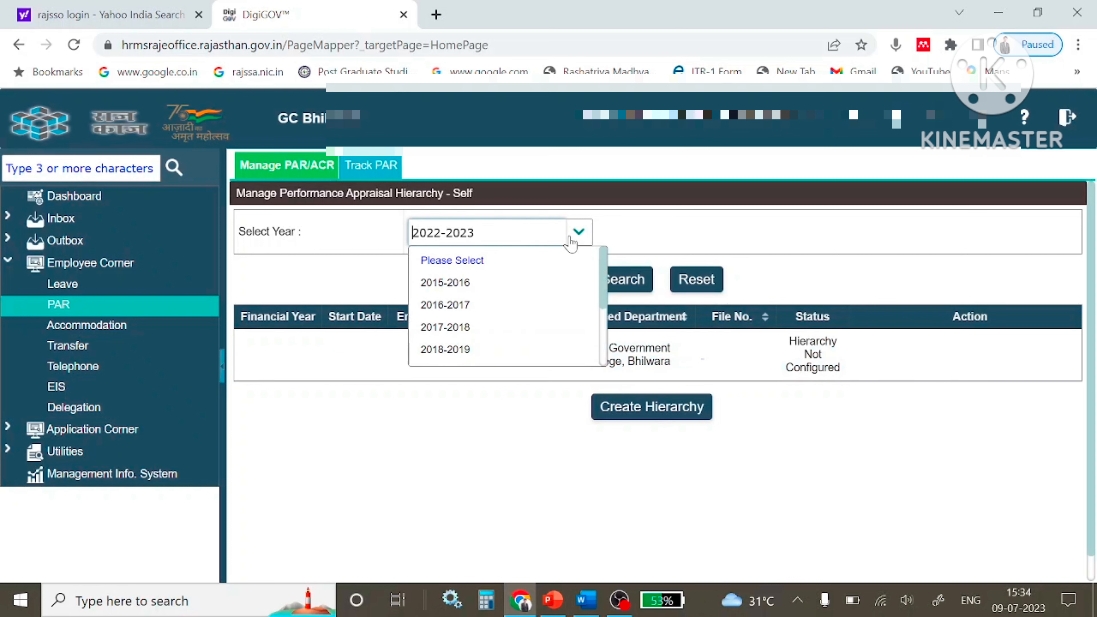
pyautogui.click(579, 233)
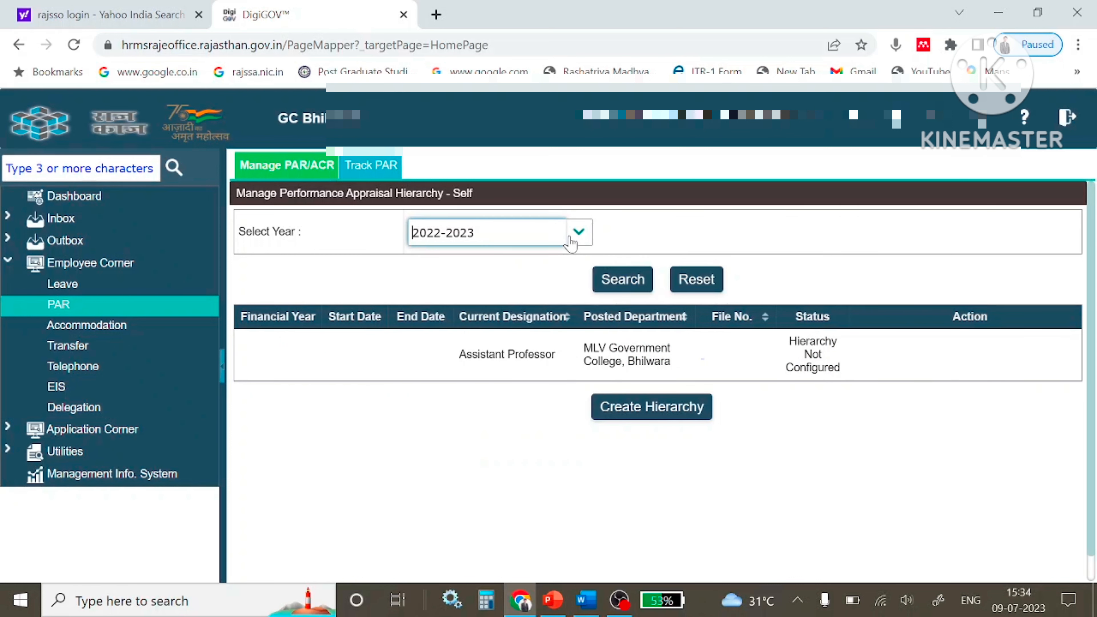
# Start creating the appraisal hierarchy and check the reportee details.
pyautogui.click(648, 406)
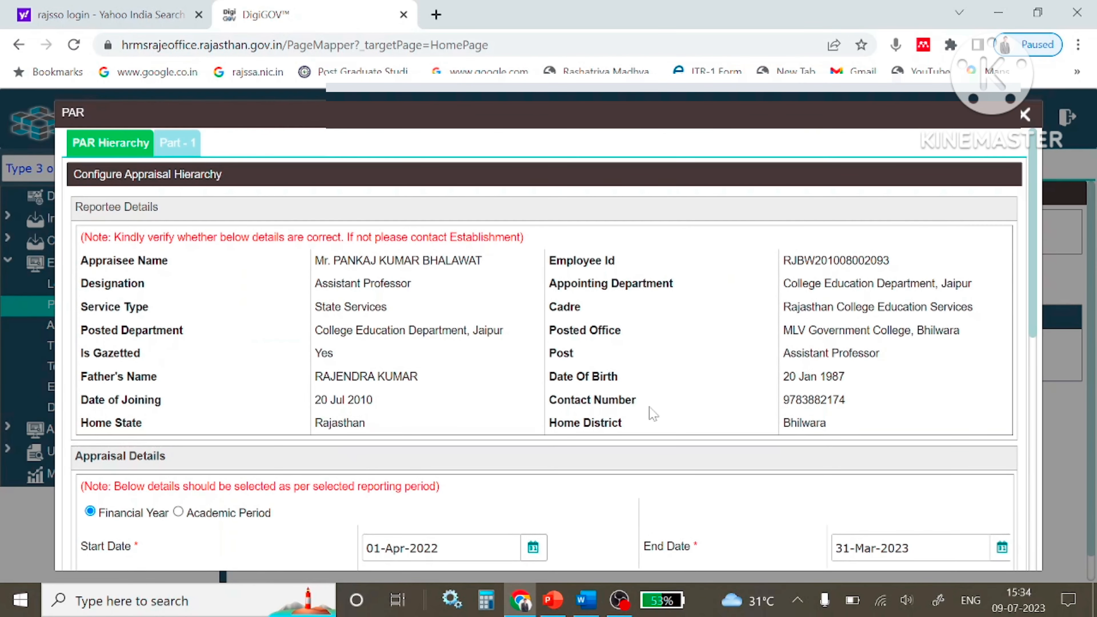
pyautogui.scroll(-4, 842, 208)
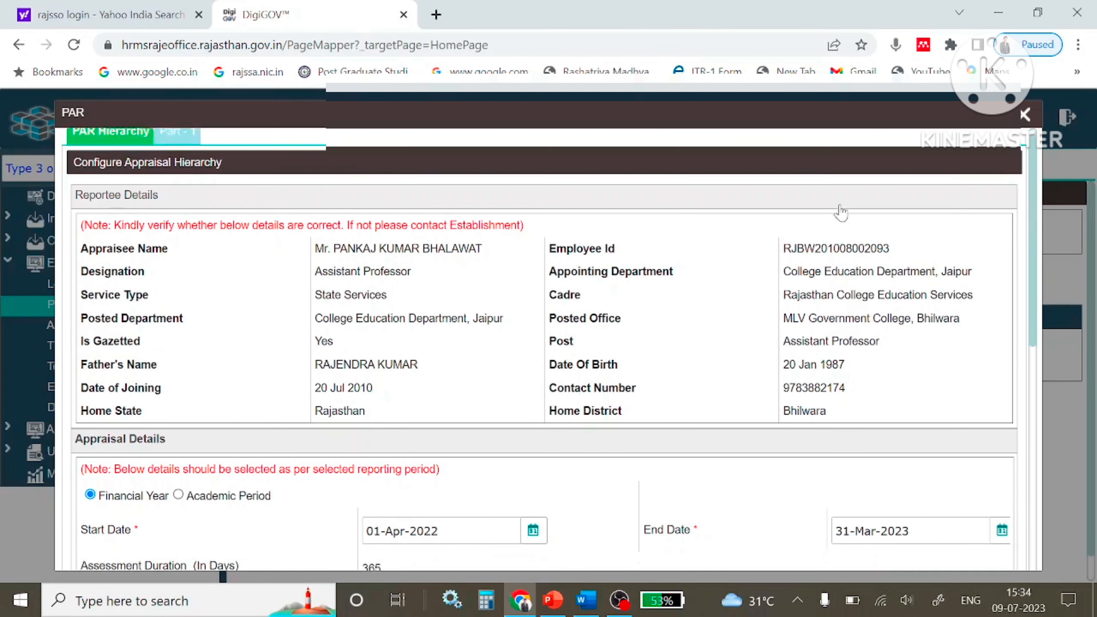
pyautogui.scroll(2, 543, 308)
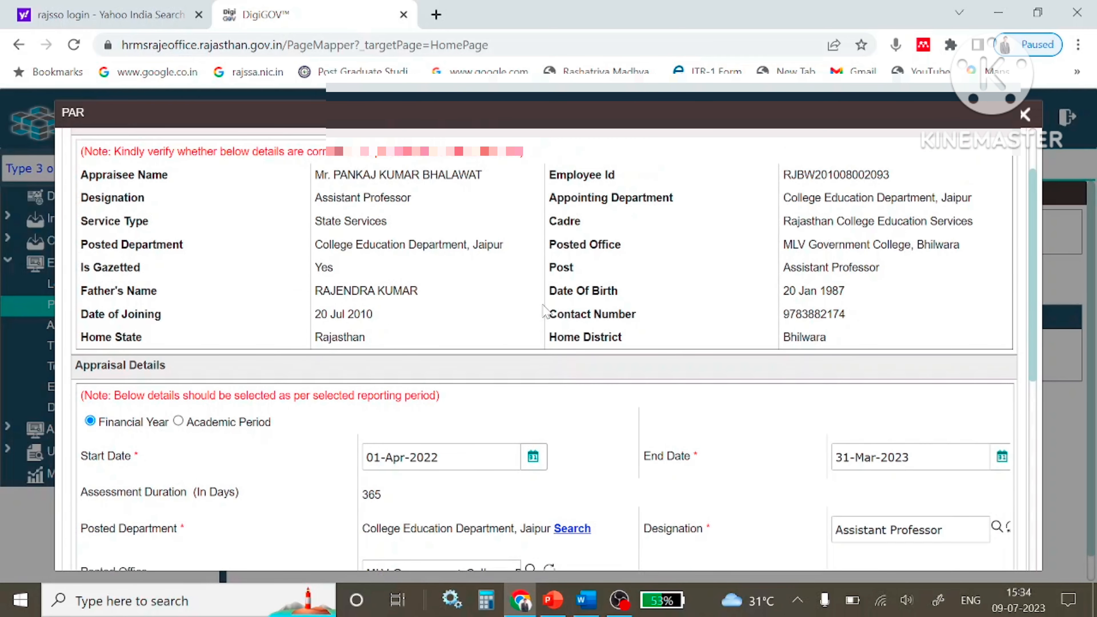
pyautogui.scroll(2, 544, 308)
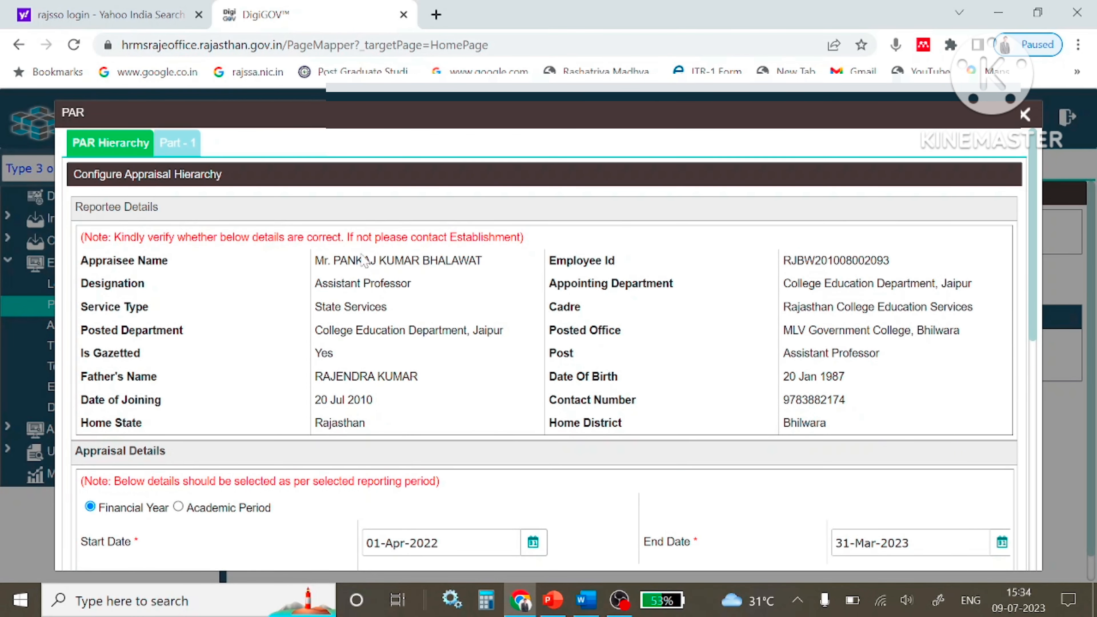
pyautogui.moveTo(312, 262); pyautogui.dragTo(870, 441)
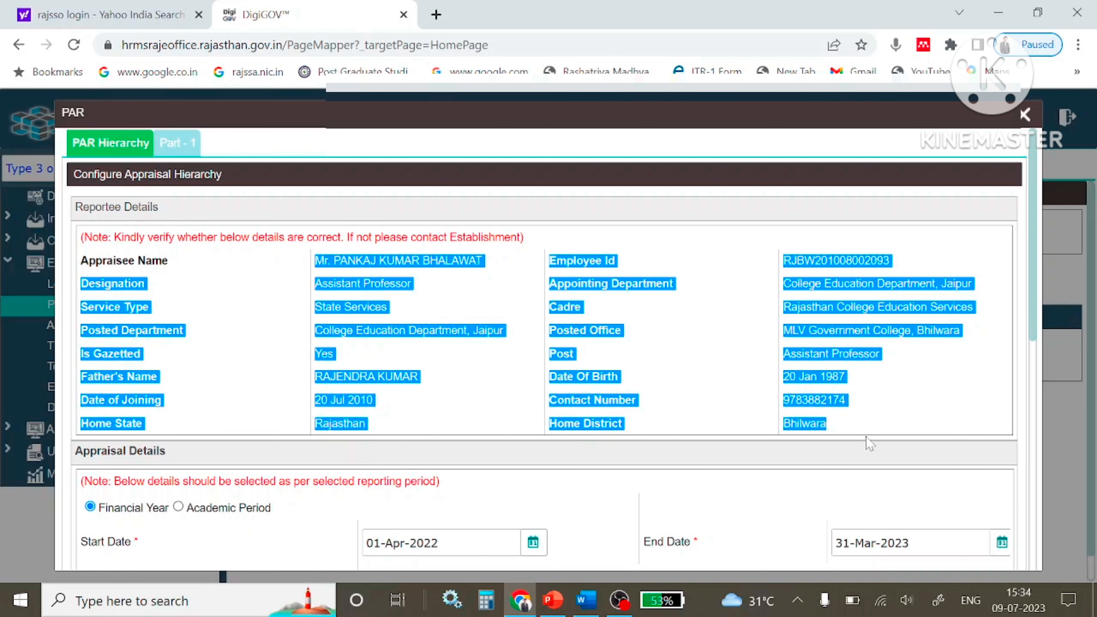
pyautogui.scroll(-4, 461, 429)
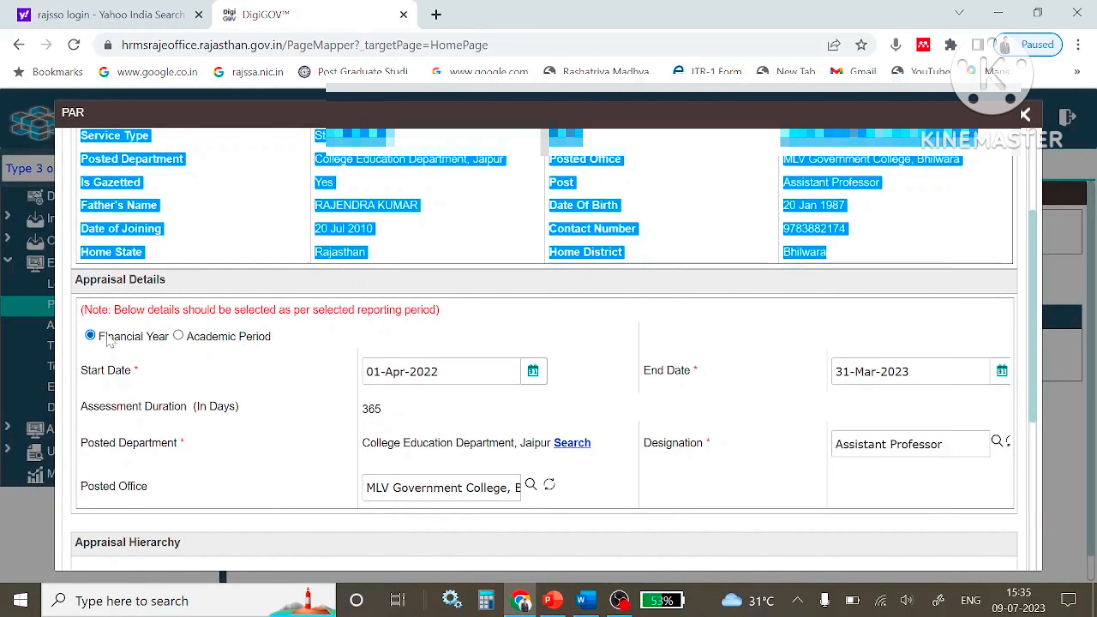
pyautogui.click(343, 339)
# Select Academic Period (01-Jul-2022 to 30-Jun-2023) and check the Reporting and Reviewing Authority rows.
pyautogui.moveTo(308, 360); pyautogui.dragTo(71, 339)
pyautogui.click(203, 350)
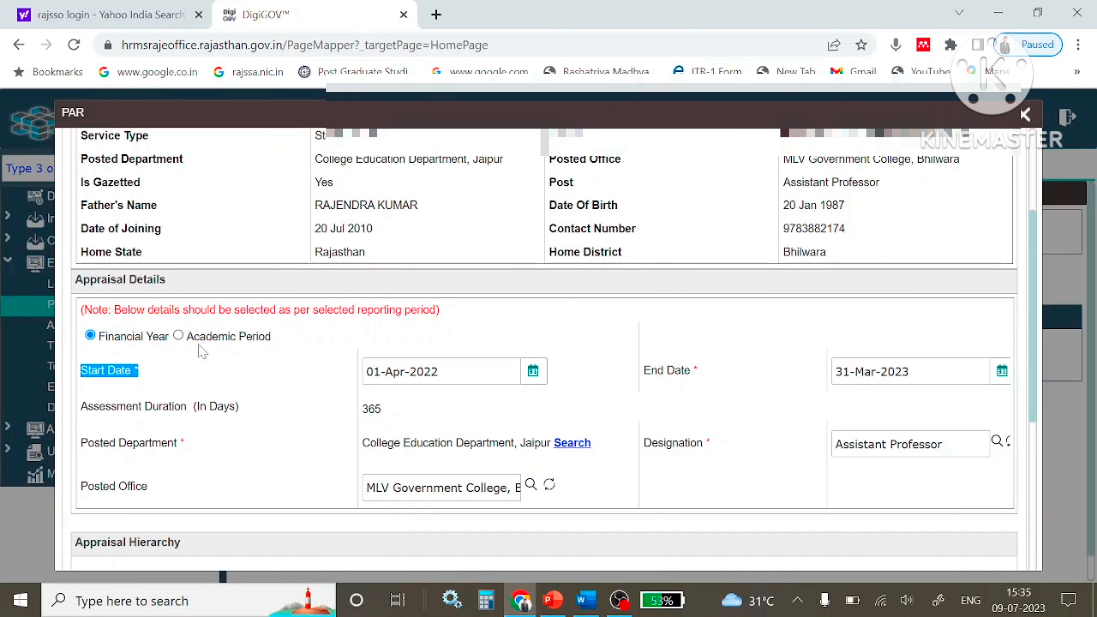
pyautogui.click(178, 335)
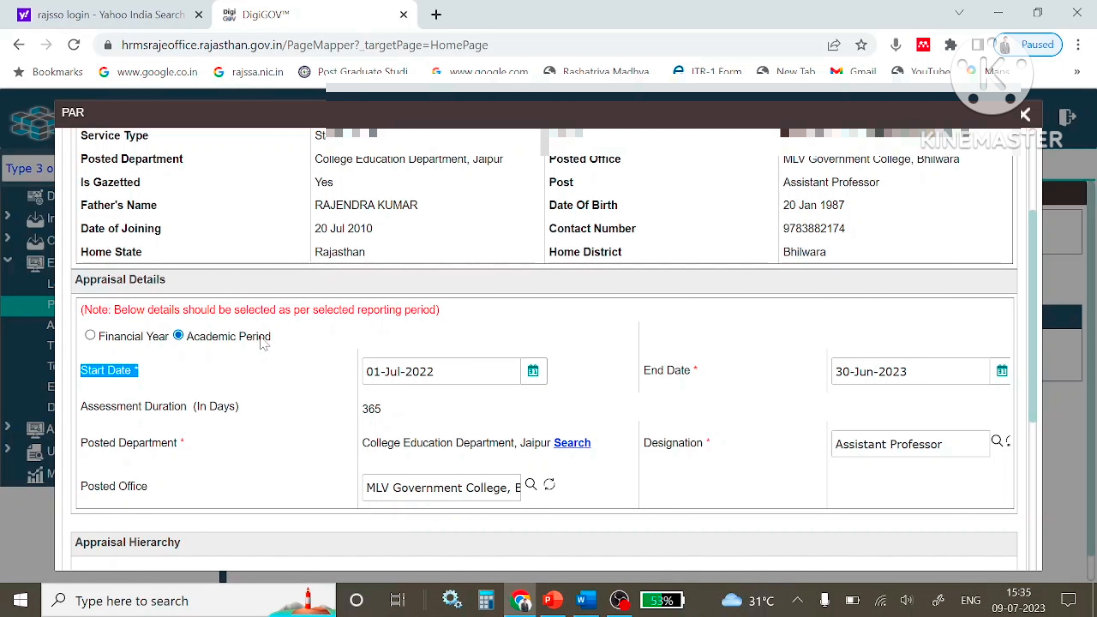
pyautogui.scroll(-4, 292, 366)
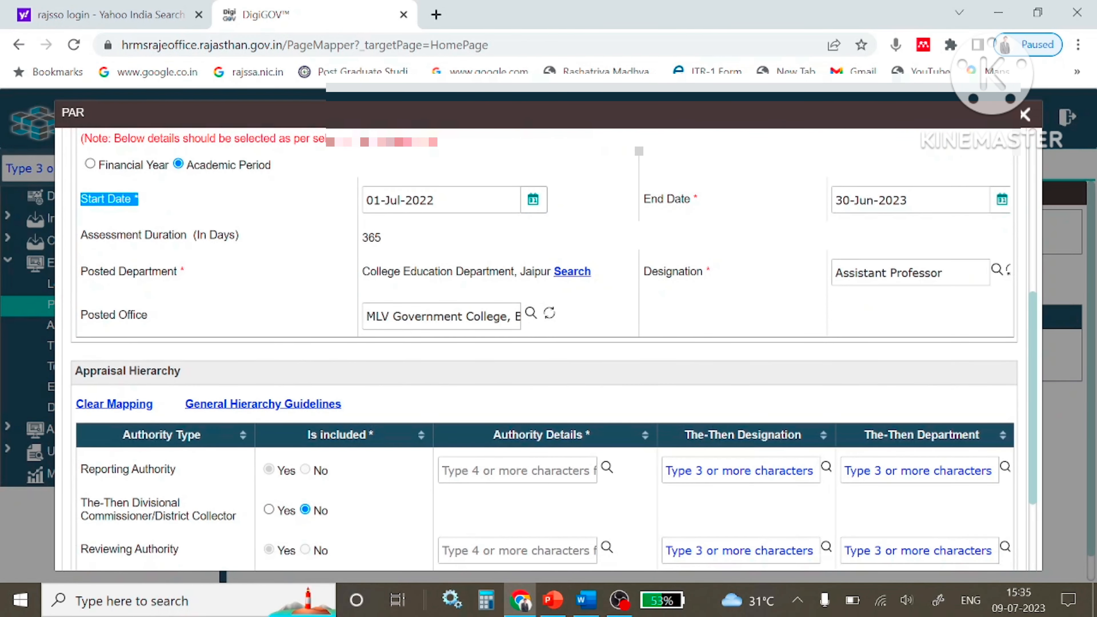
pyautogui.tripleClick(400, 200)
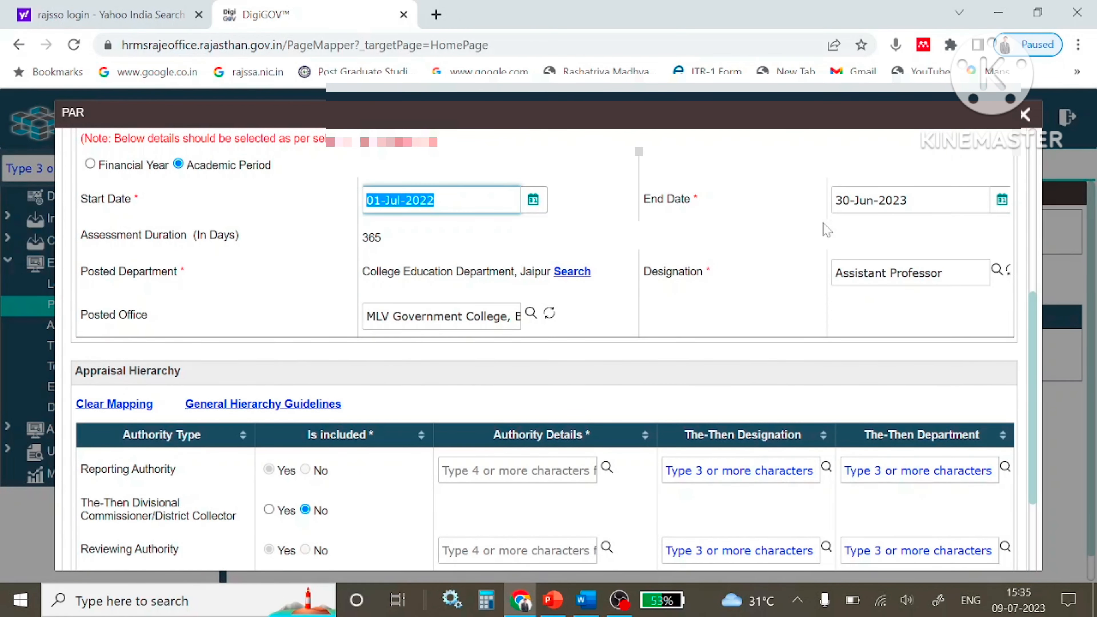
pyautogui.click(764, 233)
pyautogui.scroll(-3, 598, 316)
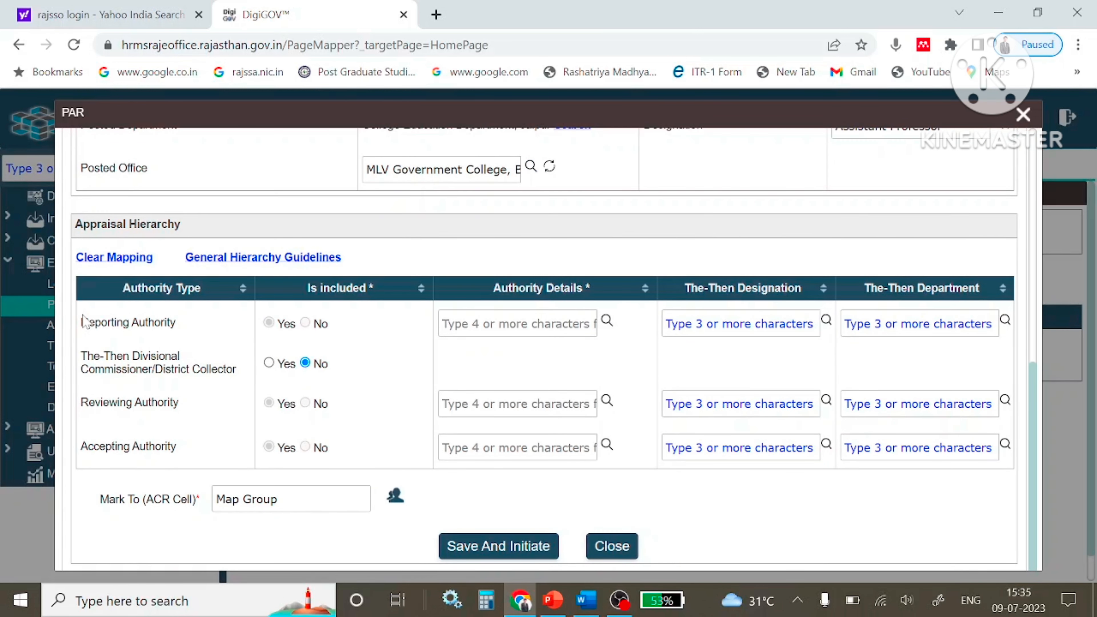
pyautogui.moveTo(81, 322); pyautogui.dragTo(173, 356)
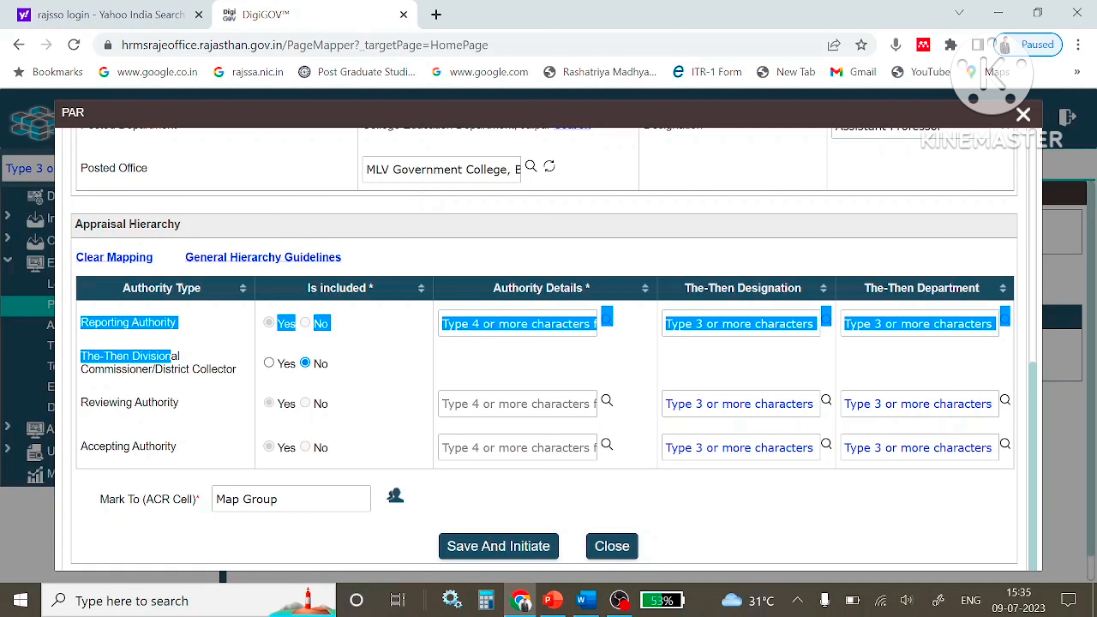
pyautogui.moveTo(89, 402); pyautogui.dragTo(198, 449)
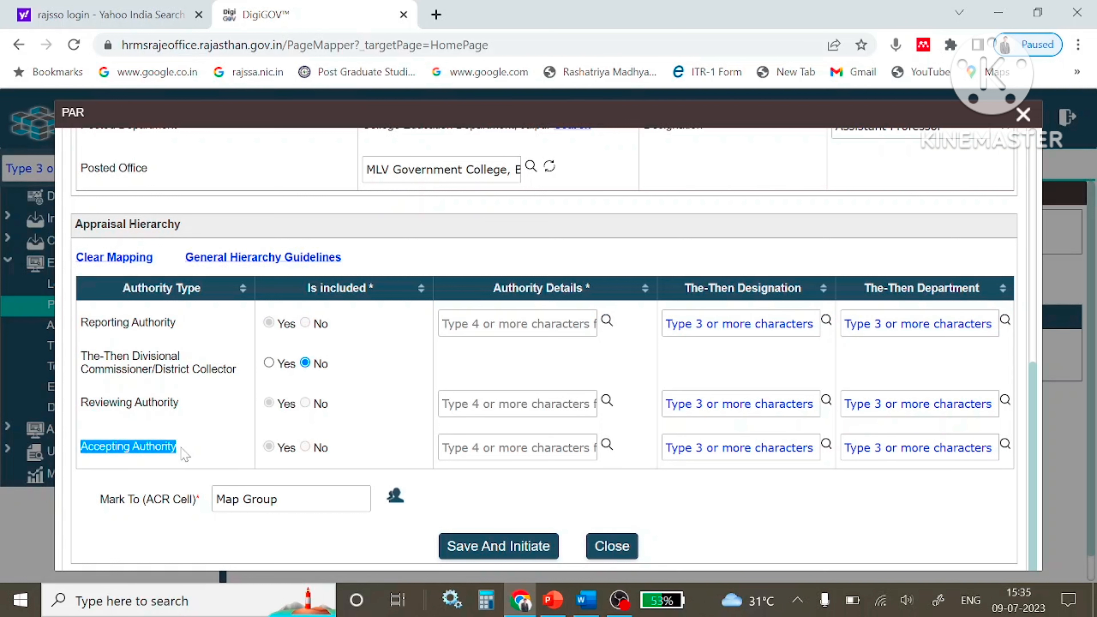
pyautogui.click(233, 430)
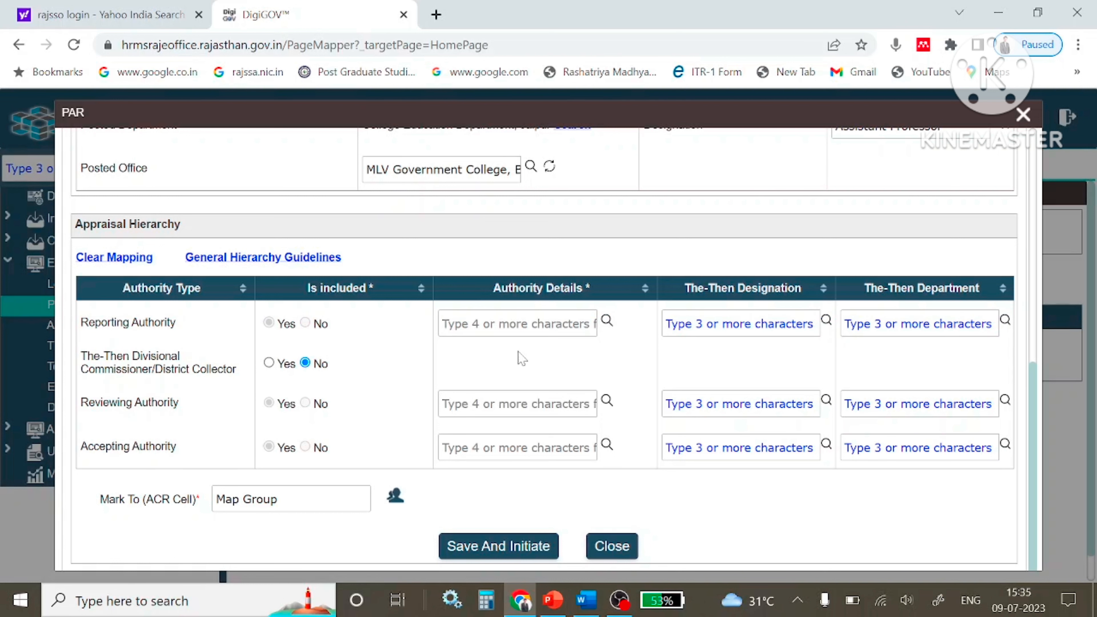
pyautogui.click(605, 321)
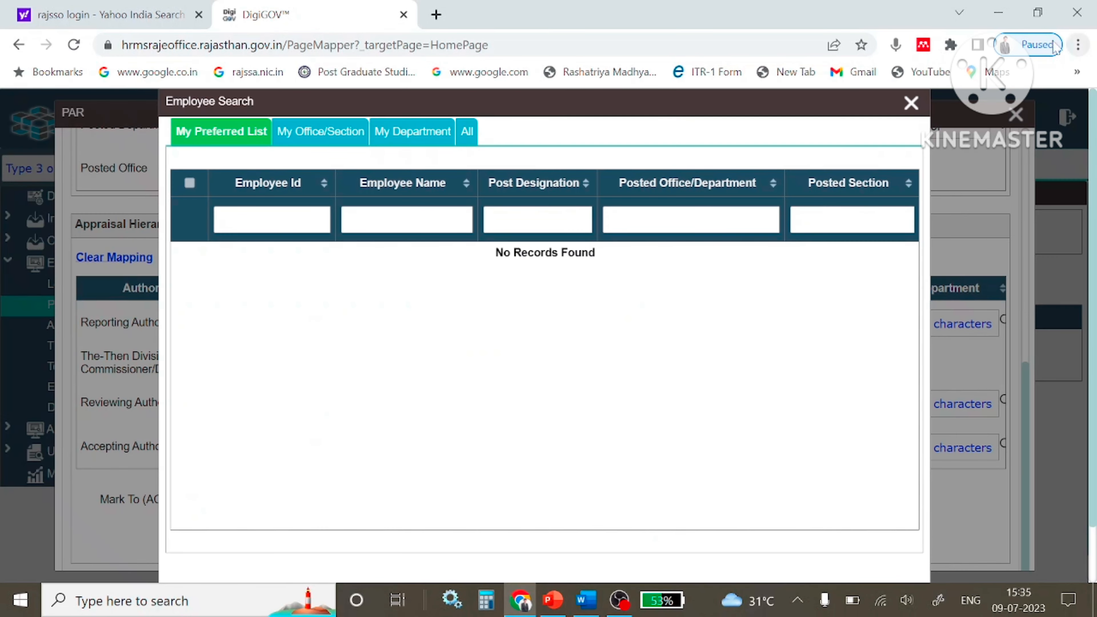
pyautogui.click(910, 103)
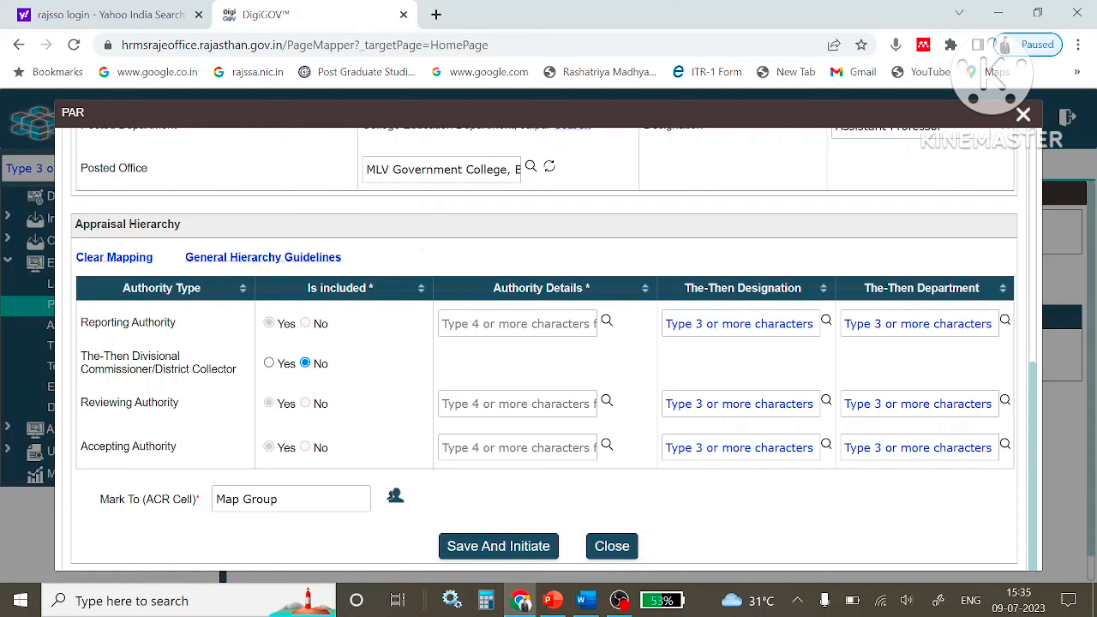
pyautogui.click(606, 321)
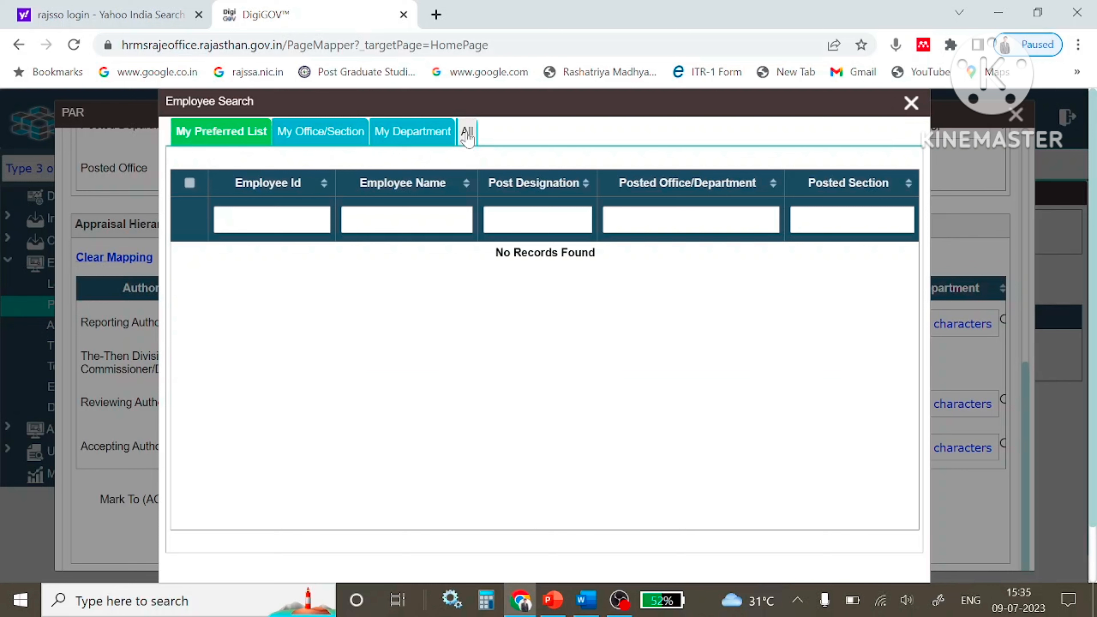
pyautogui.click(467, 134)
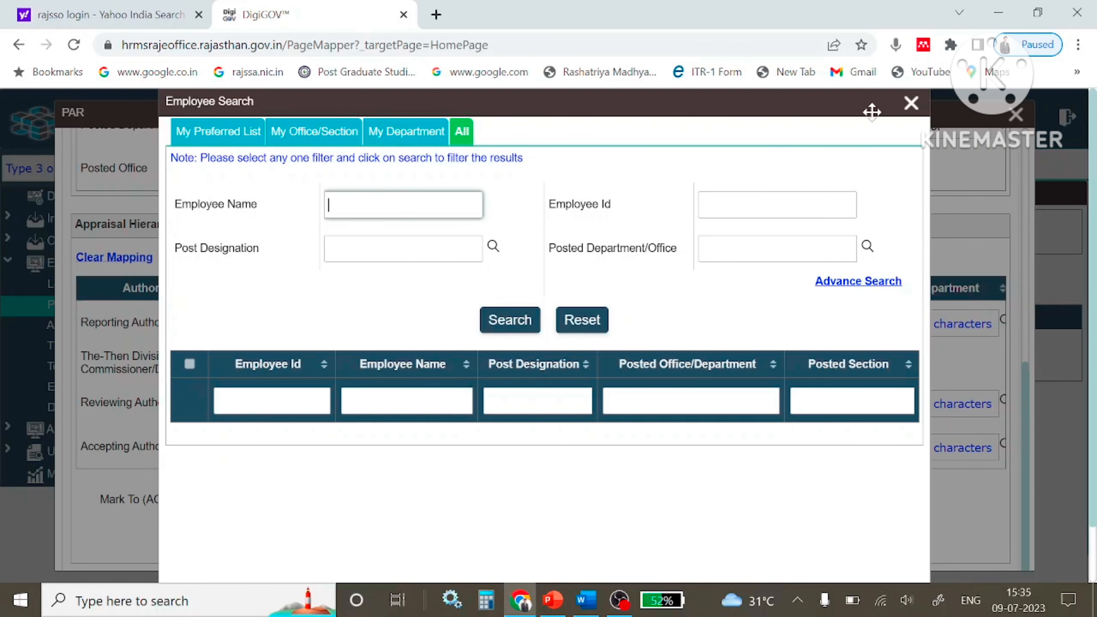
pyautogui.click(910, 105)
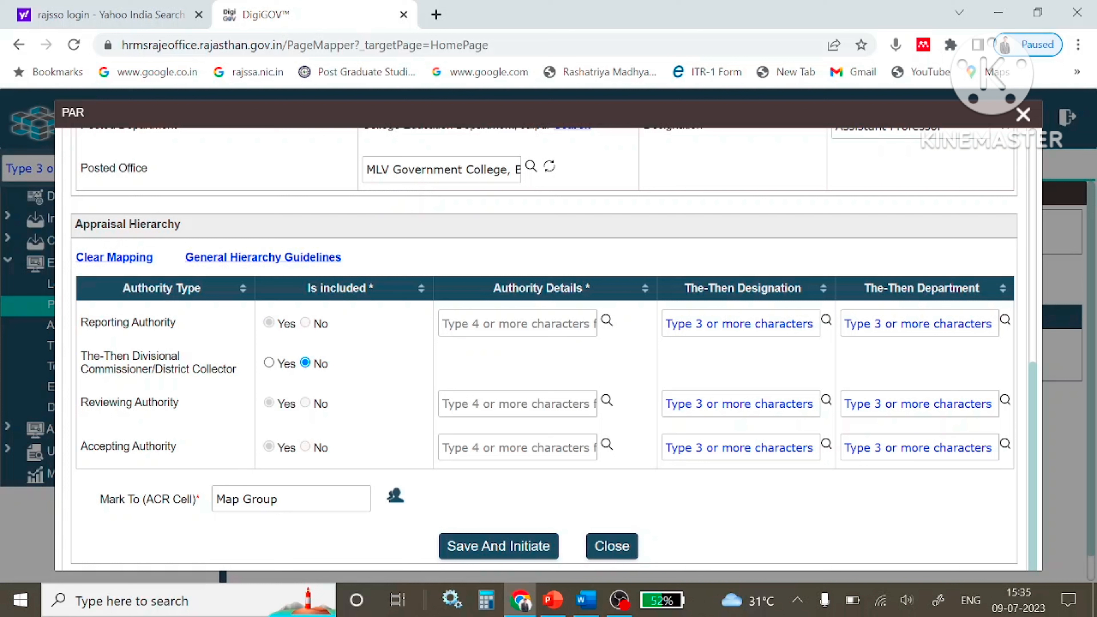
pyautogui.moveTo(80, 322); pyautogui.dragTo(192, 337)
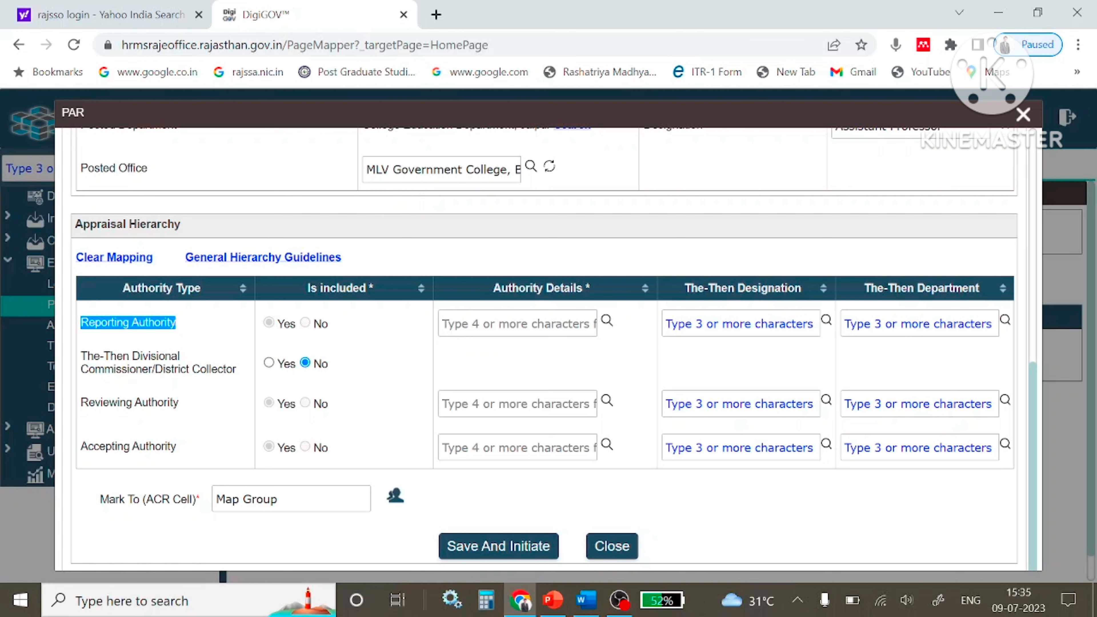
pyautogui.click(509, 323)
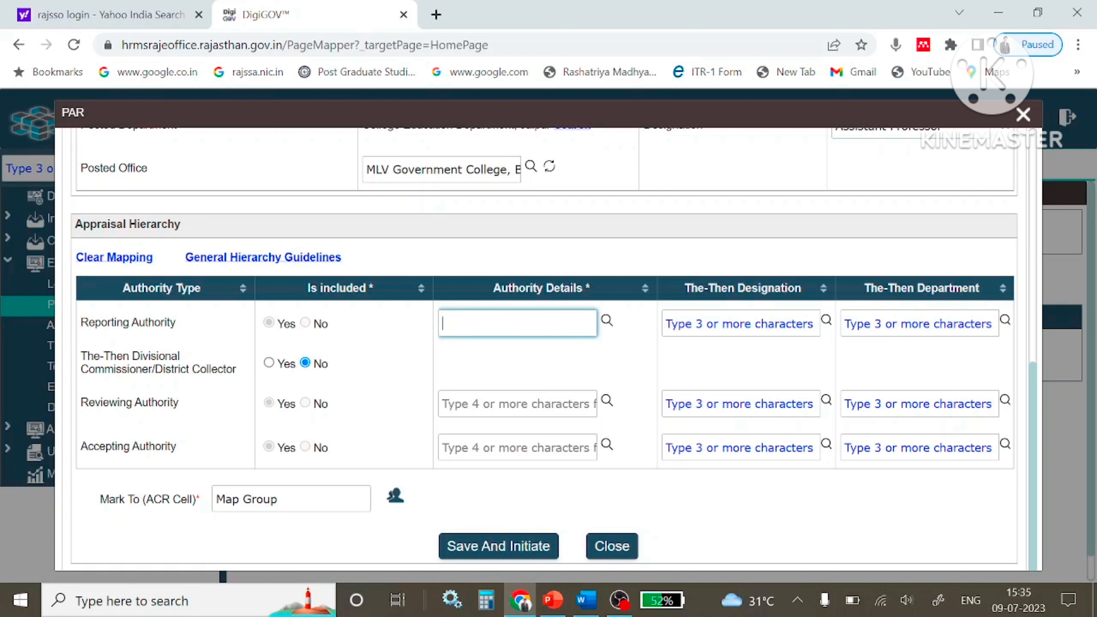
pyautogui.click(508, 366)
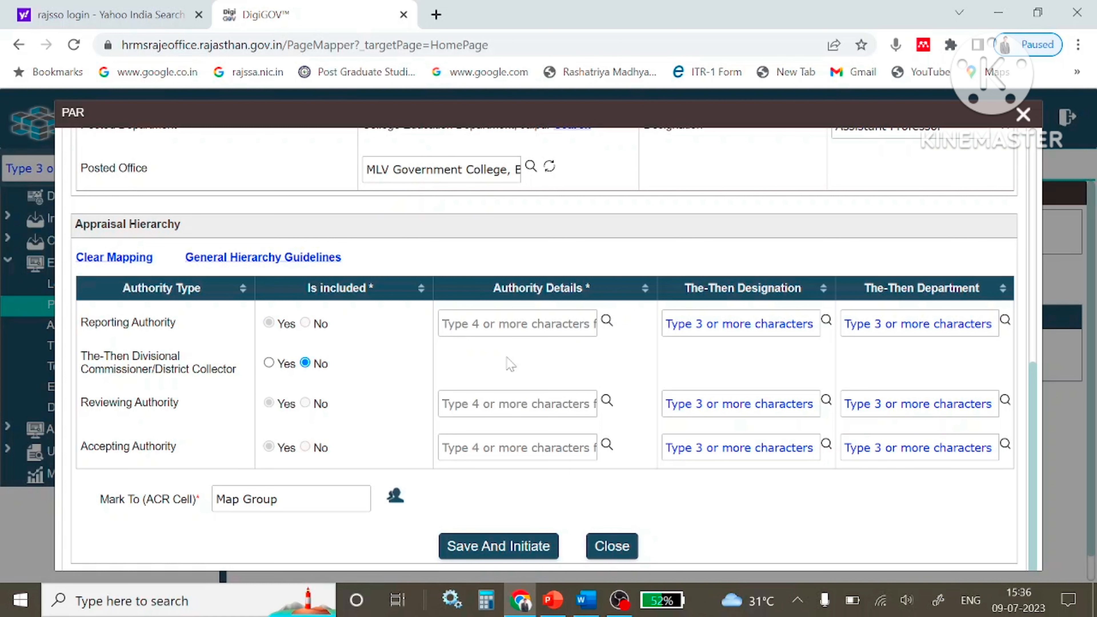
# Search all employees by the professor's name and add the College Education Department Professor to the preferred list.
pyautogui.click(607, 321)
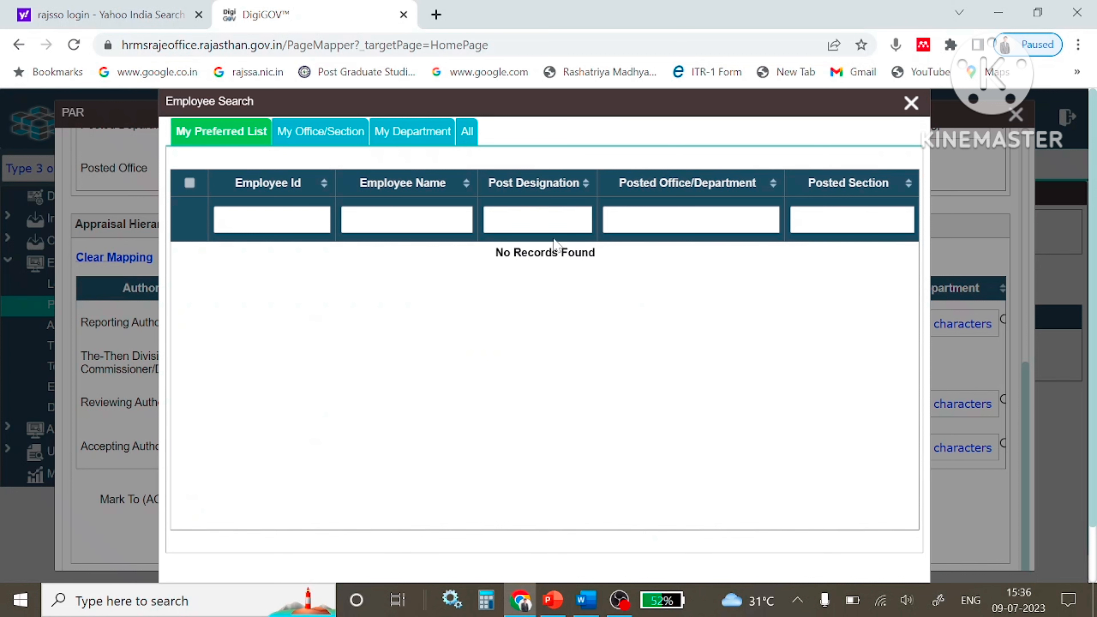
pyautogui.click(468, 132)
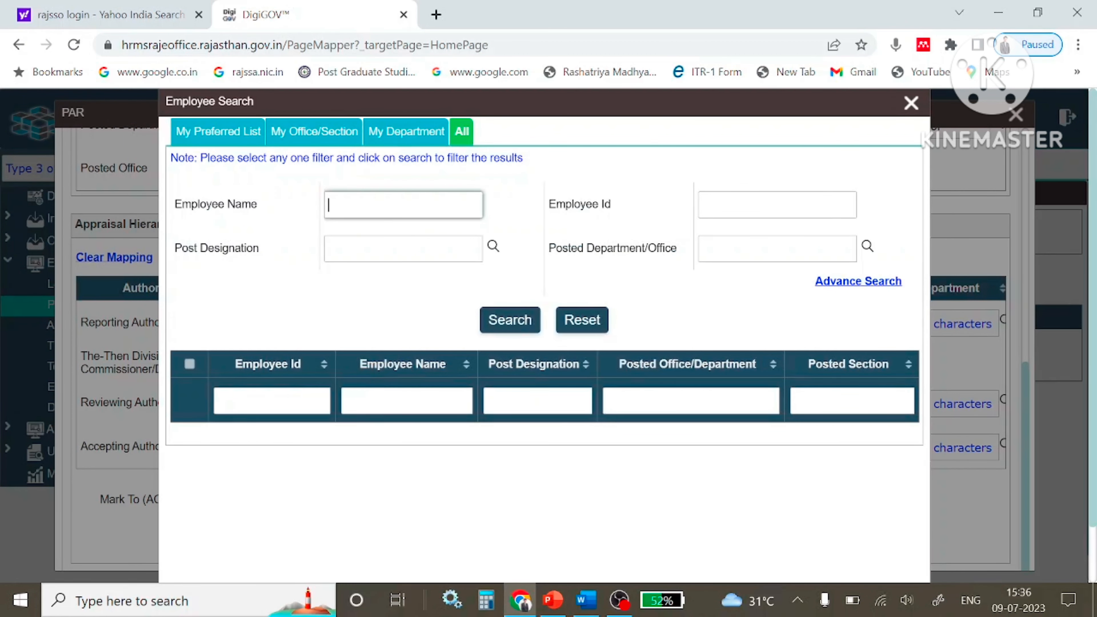
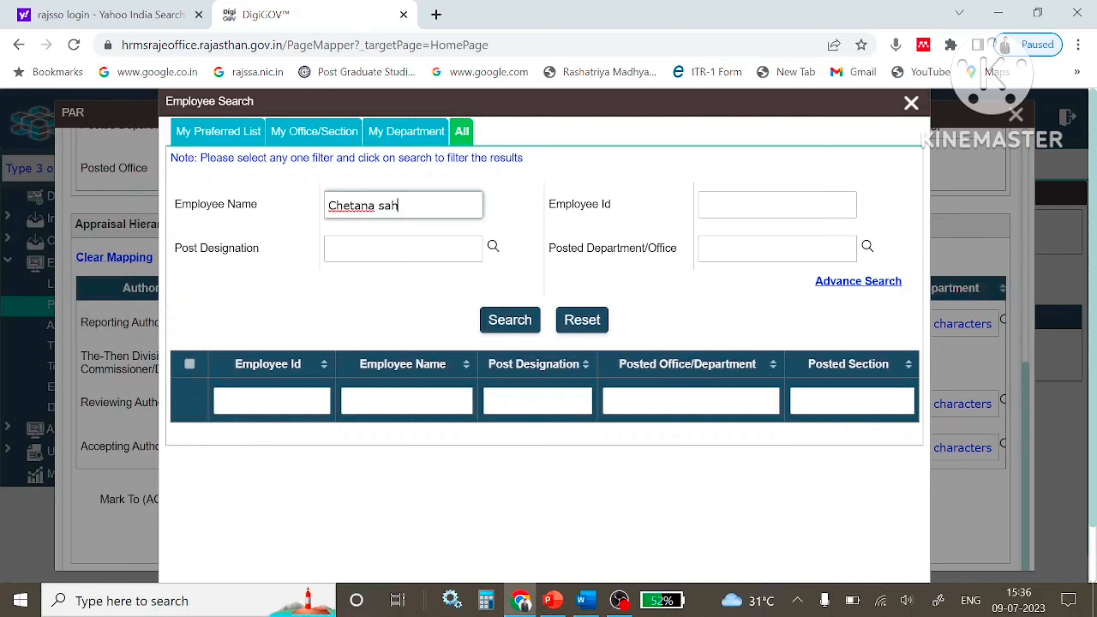
pyautogui.click(508, 325)
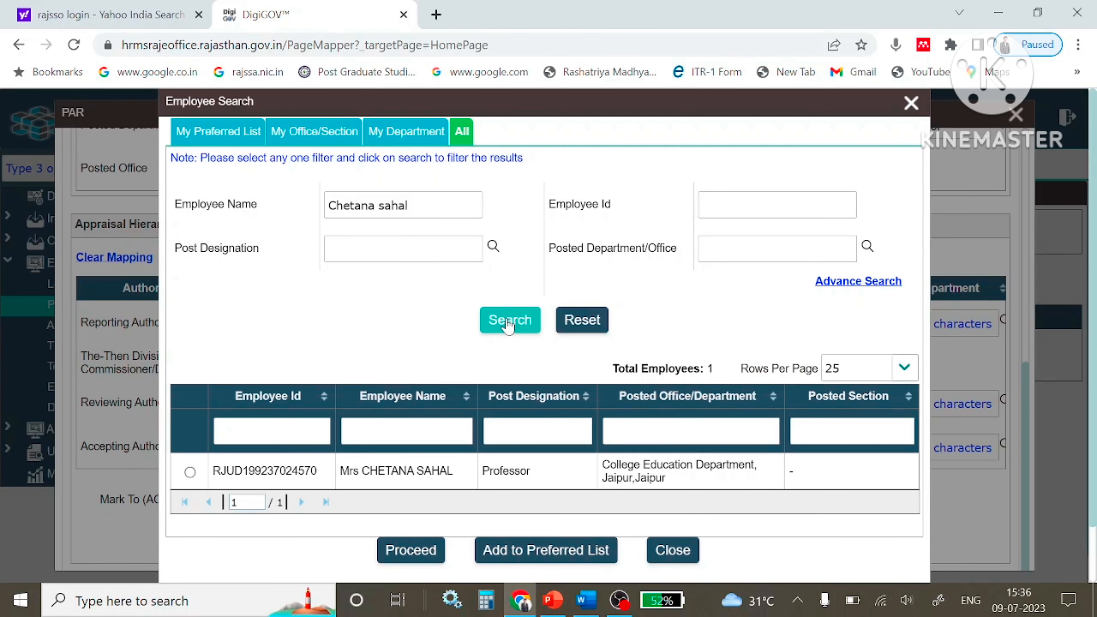
pyautogui.click(190, 472)
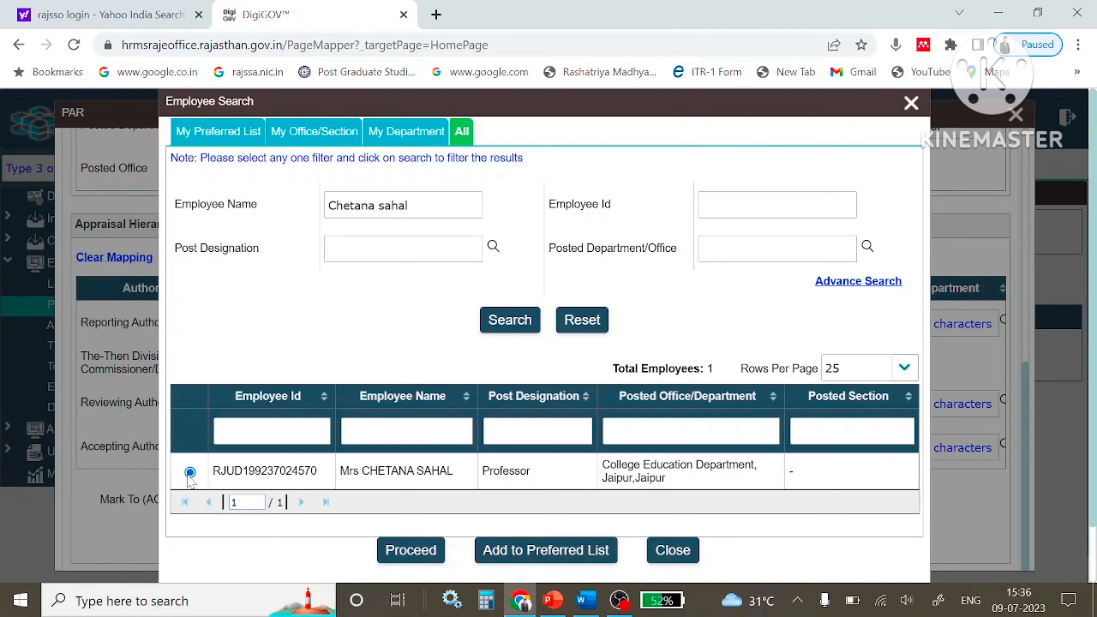
pyautogui.click(510, 554)
pyautogui.moveTo(408, 205); pyautogui.dragTo(289, 215)
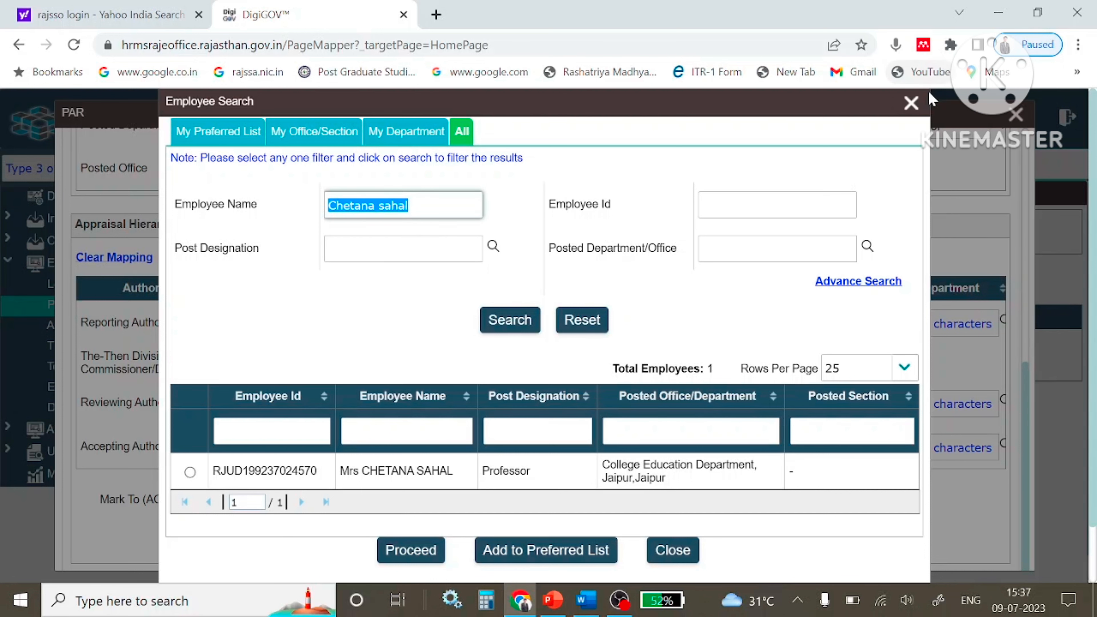
pyautogui.click(911, 103)
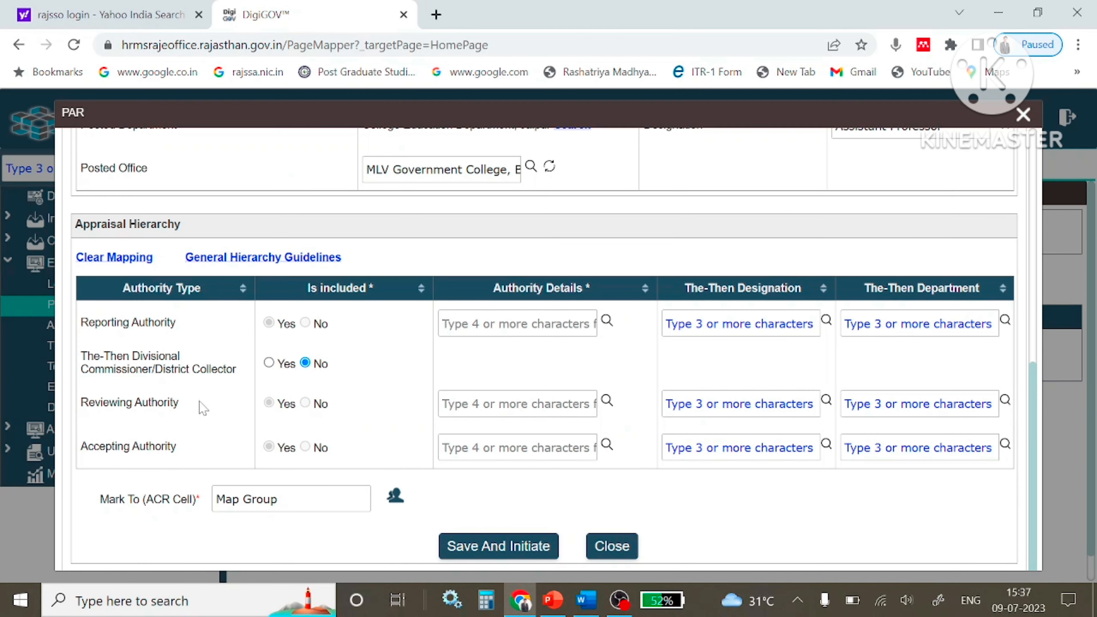
# Search all employees by the Commissioner's name from the Reviewing Authority lookup.
pyautogui.click(607, 402)
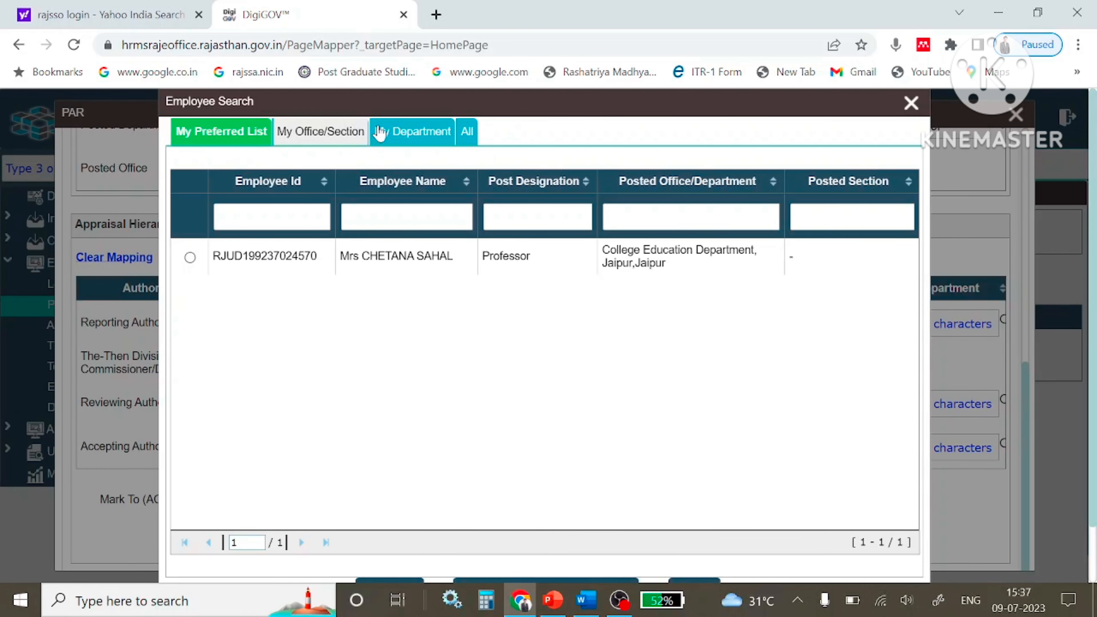
pyautogui.click(468, 132)
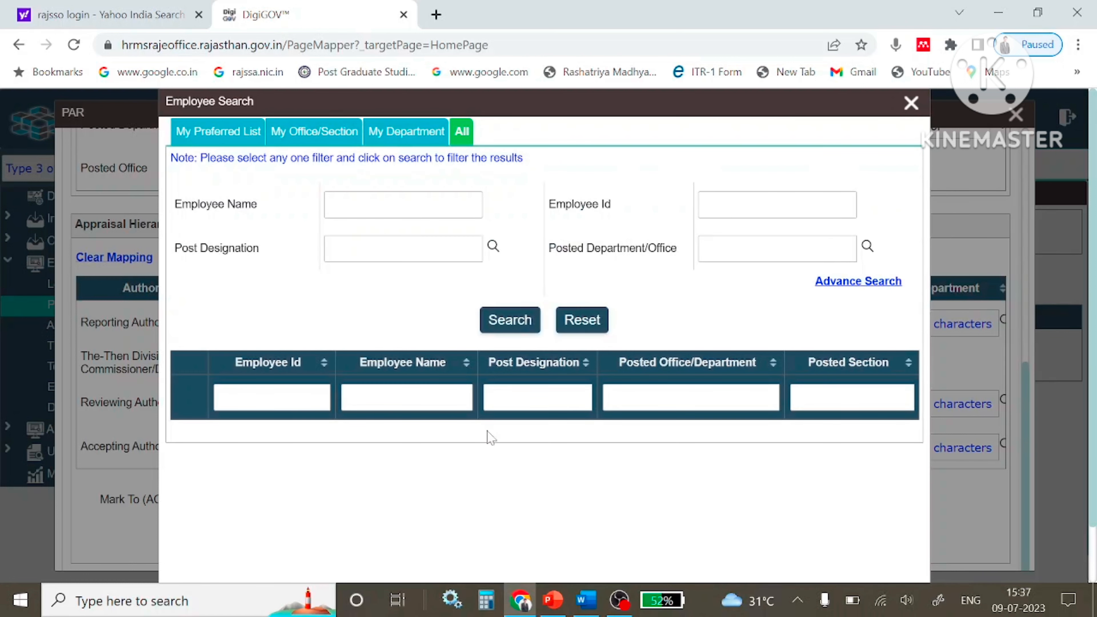
pyautogui.click(329, 205)
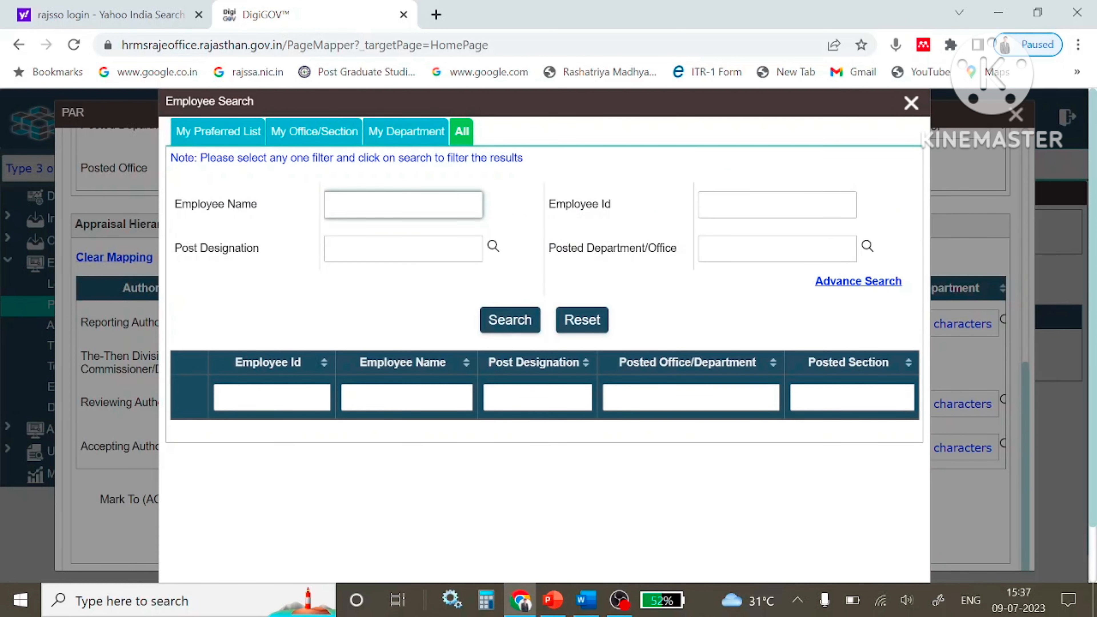
pyautogui.click(518, 315)
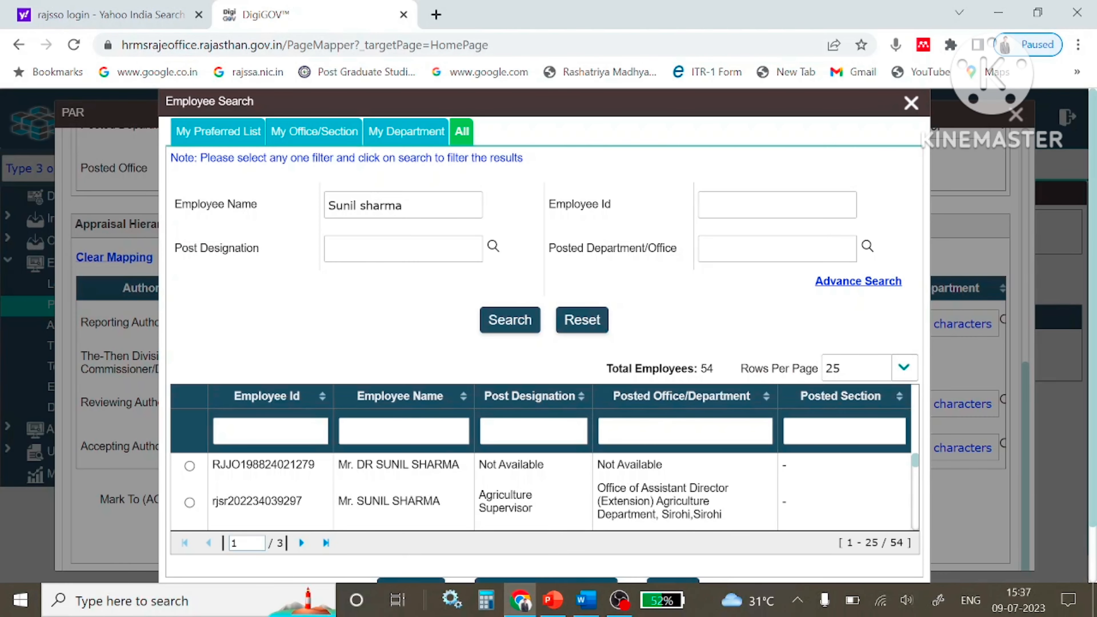
pyautogui.scroll(-4, 397, 496)
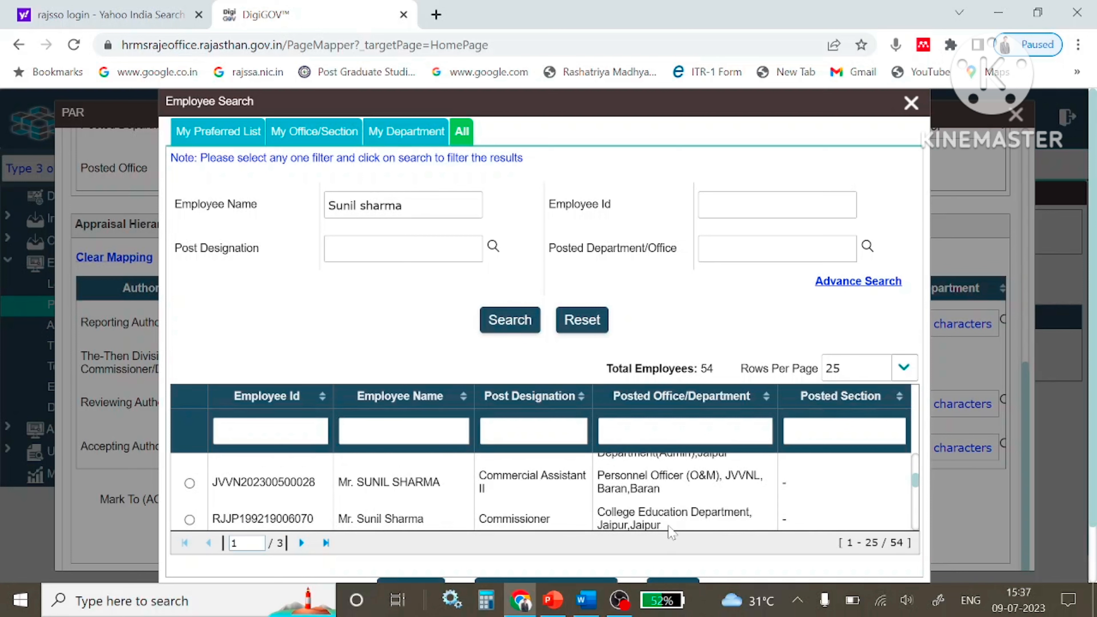
pyautogui.scroll(-5, 538, 491)
pyautogui.scroll(1, 537, 491)
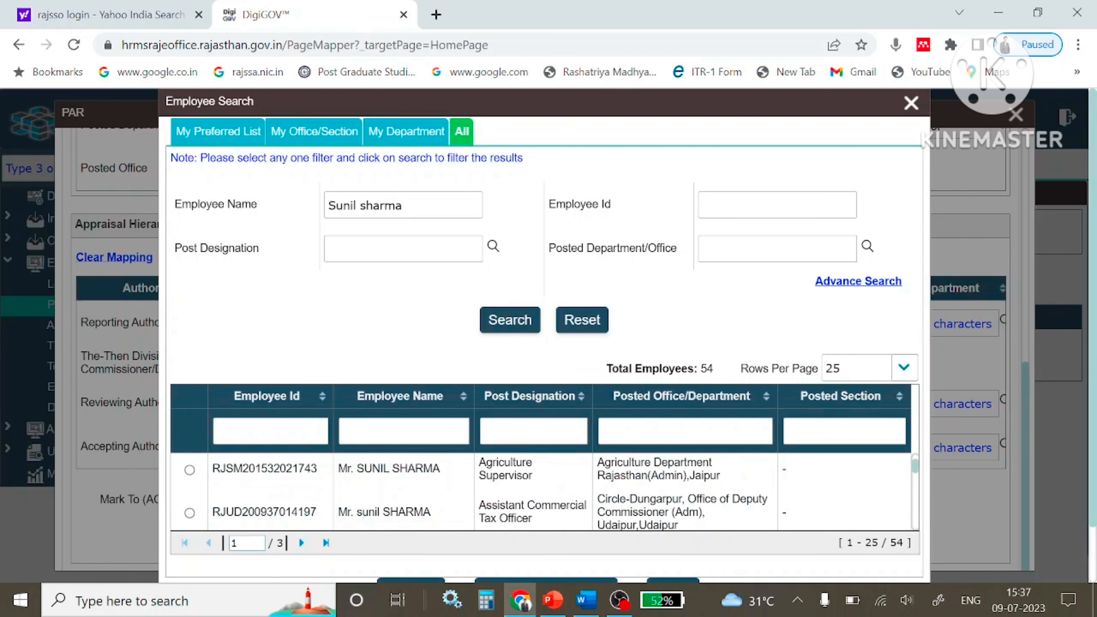
pyautogui.scroll(3, 538, 497)
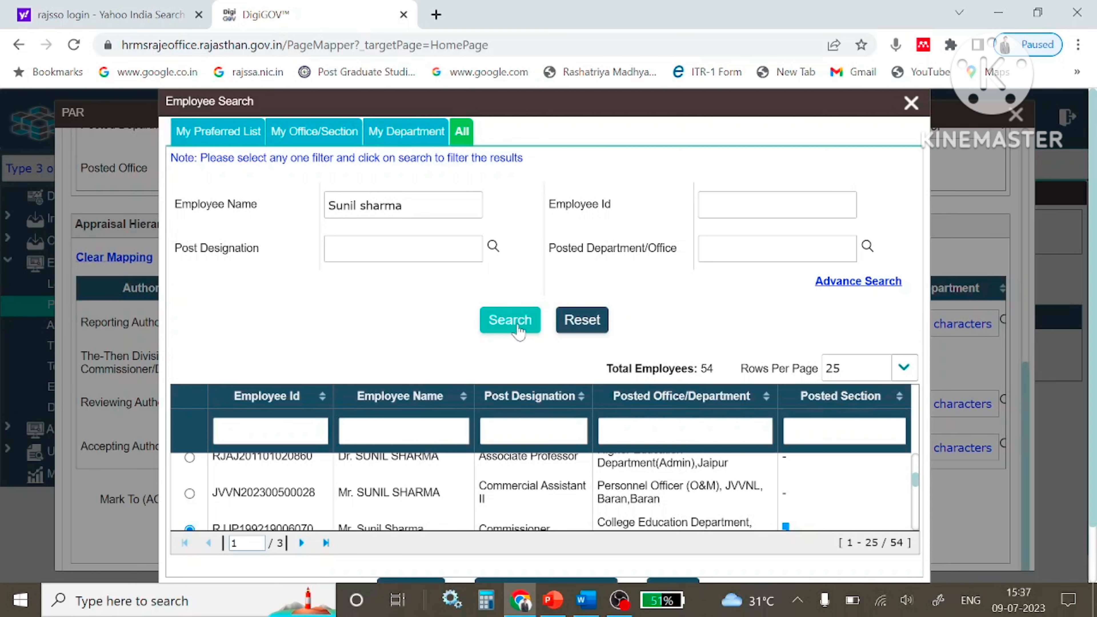
pyautogui.click(518, 320)
# Add the Commissioner of College Education Department, Jaipur to the preferred list.
pyautogui.scroll(-1, 506, 344)
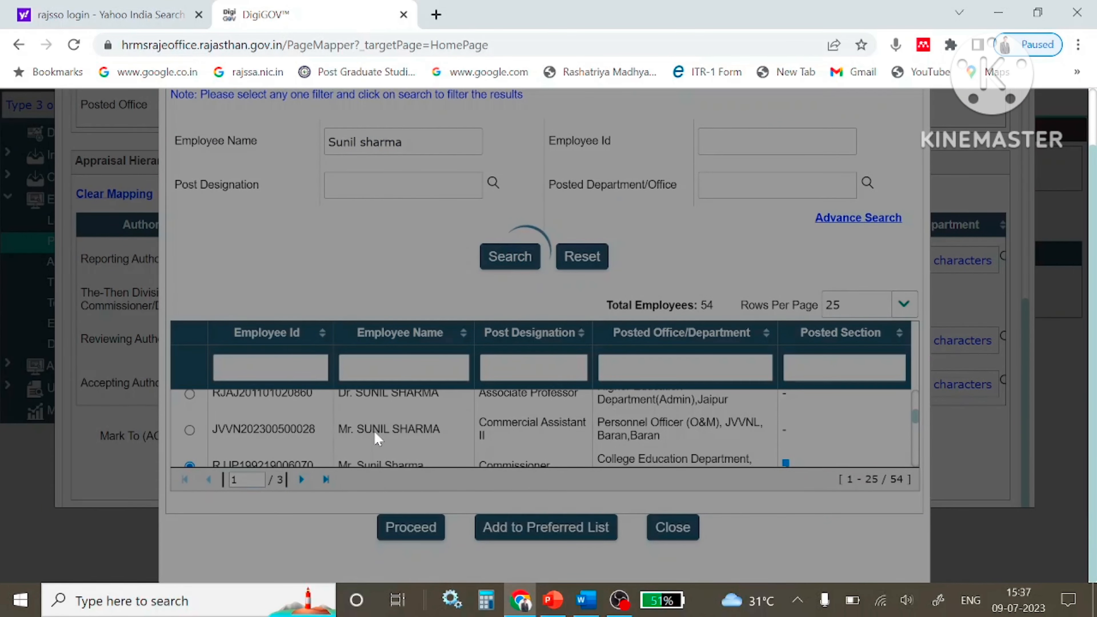
pyautogui.scroll(-2, 377, 430)
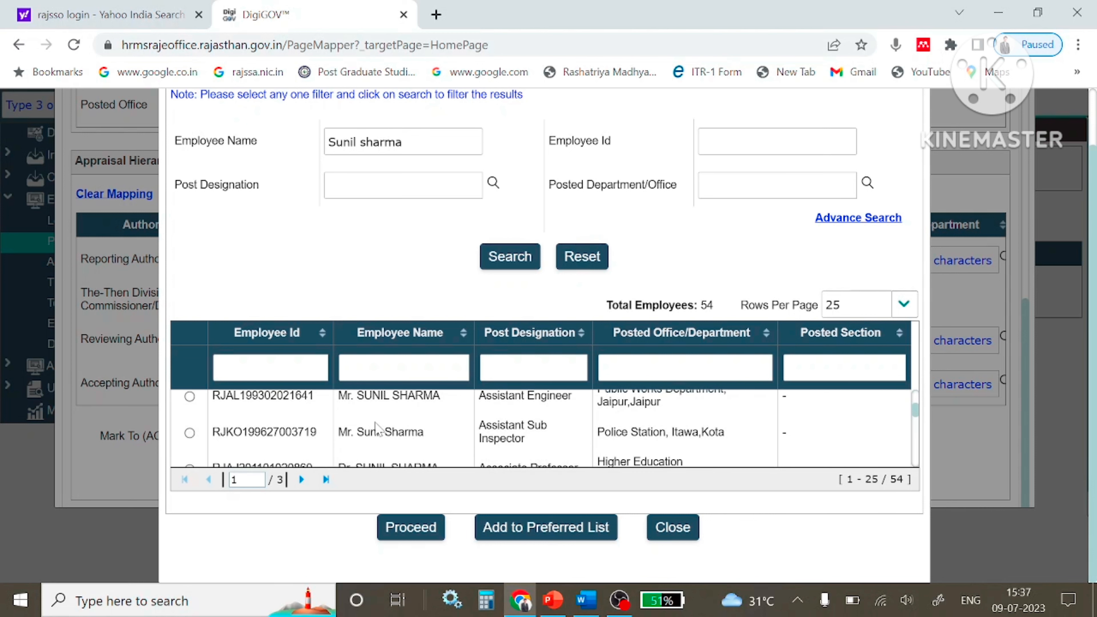
pyautogui.scroll(-5, 375, 427)
pyautogui.scroll(3, 375, 427)
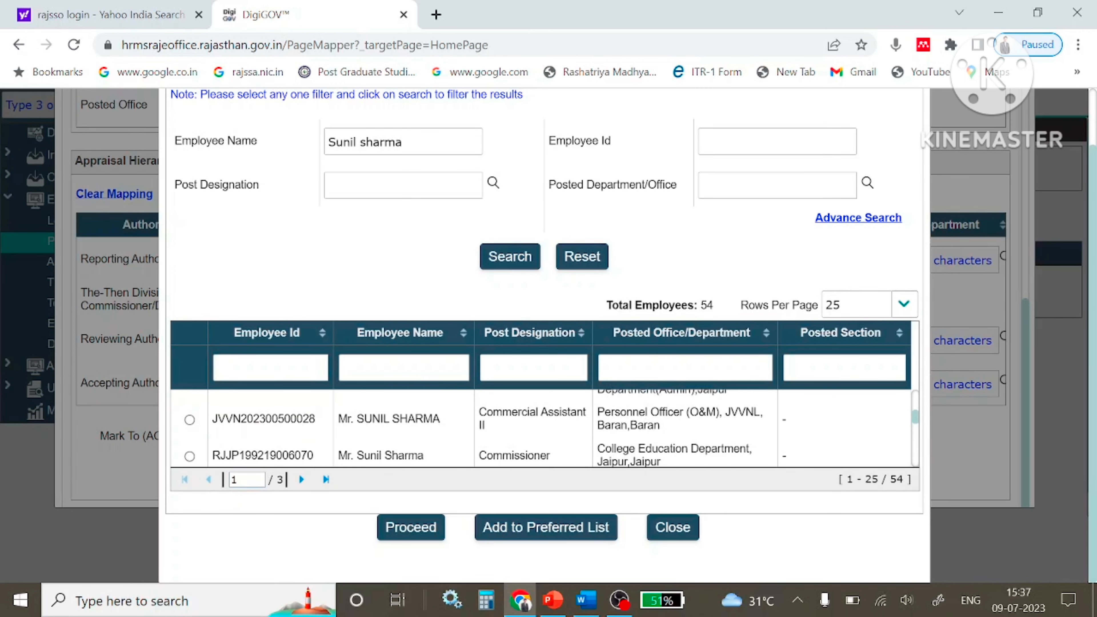
pyautogui.click(189, 456)
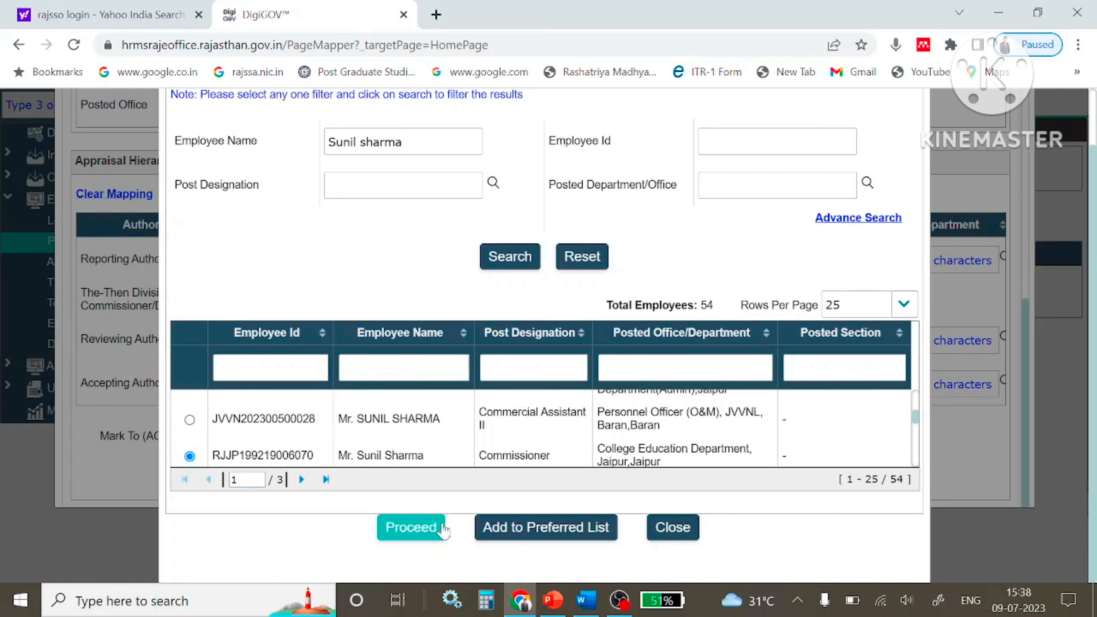
pyautogui.click(506, 528)
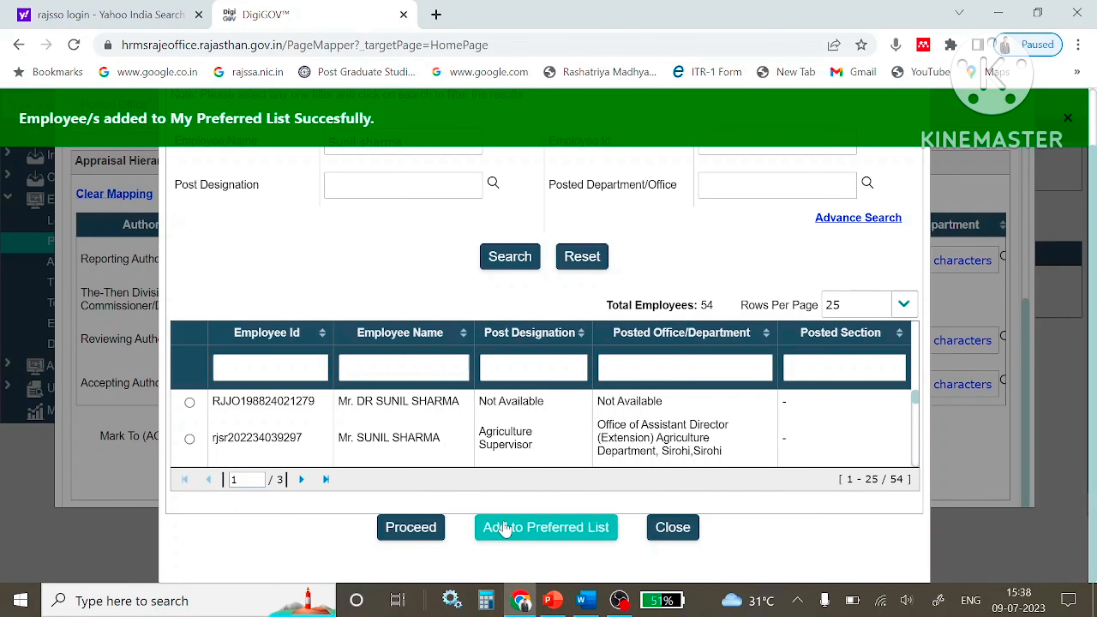
pyautogui.scroll(1, 345, 302)
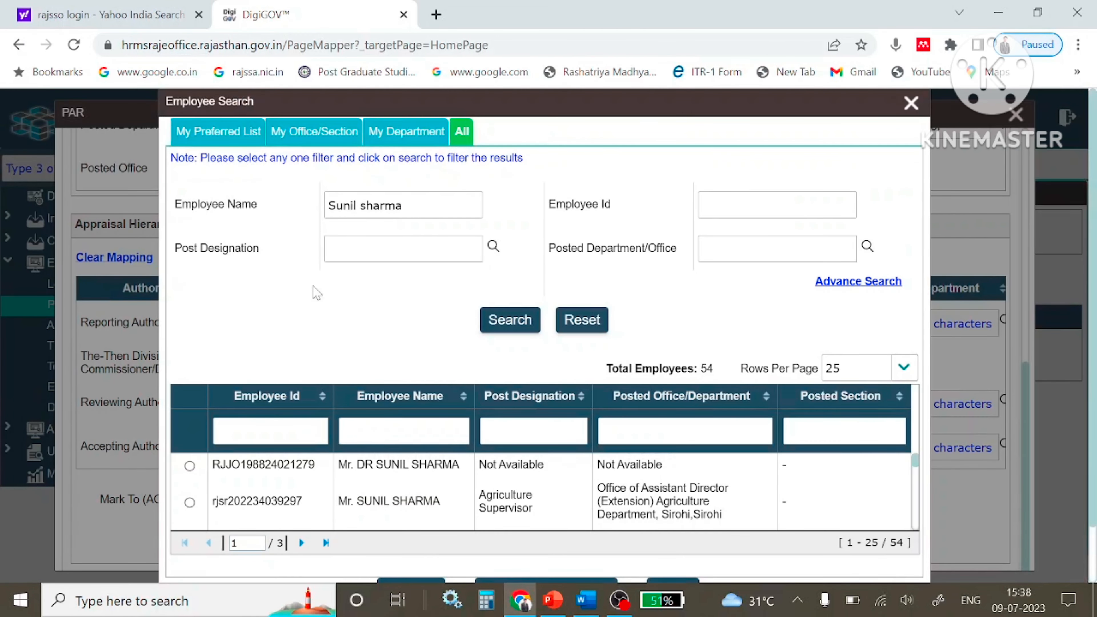
# Assign the preferred-list Professor, College Education Department, as the Reporting Authority.
pyautogui.click(226, 147)
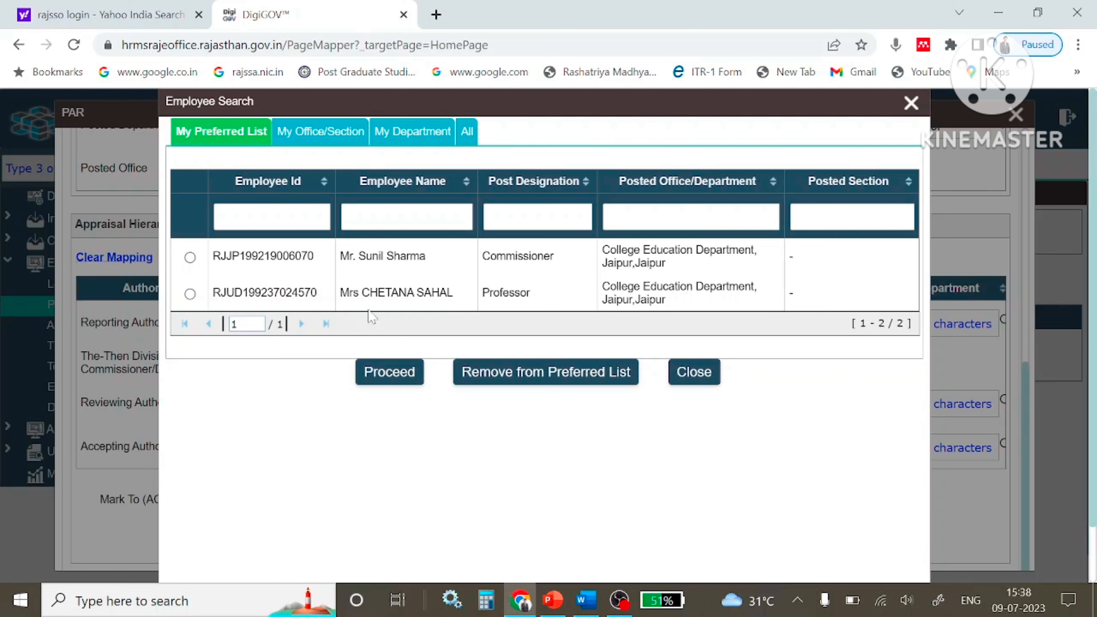
pyautogui.click(912, 103)
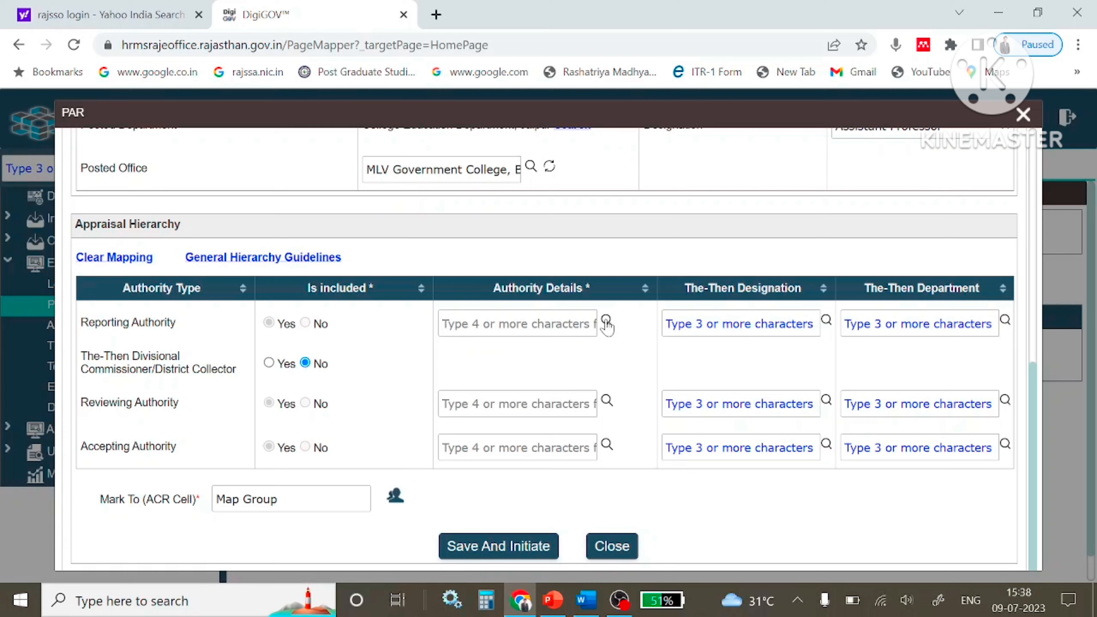
pyautogui.click(605, 320)
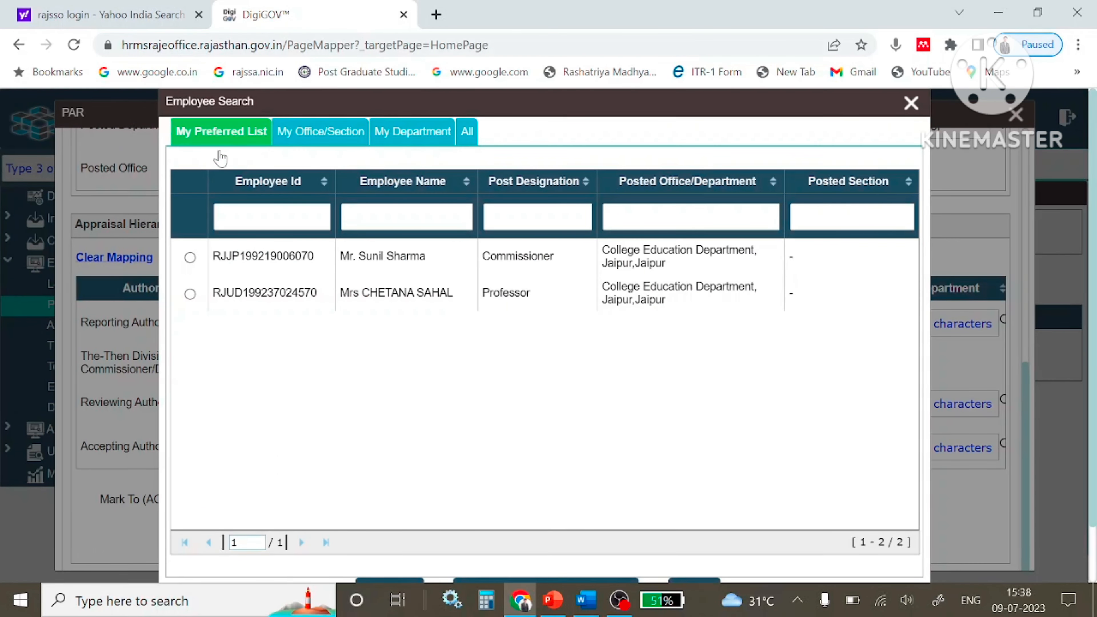
pyautogui.click(190, 294)
pyautogui.scroll(-2, 546, 404)
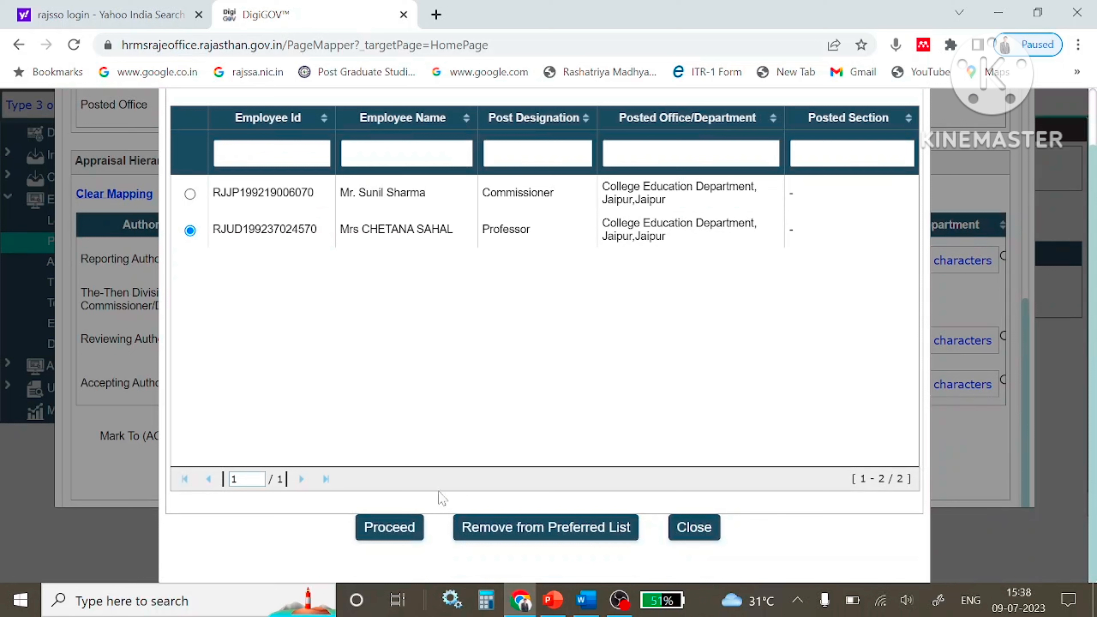
pyautogui.click(394, 530)
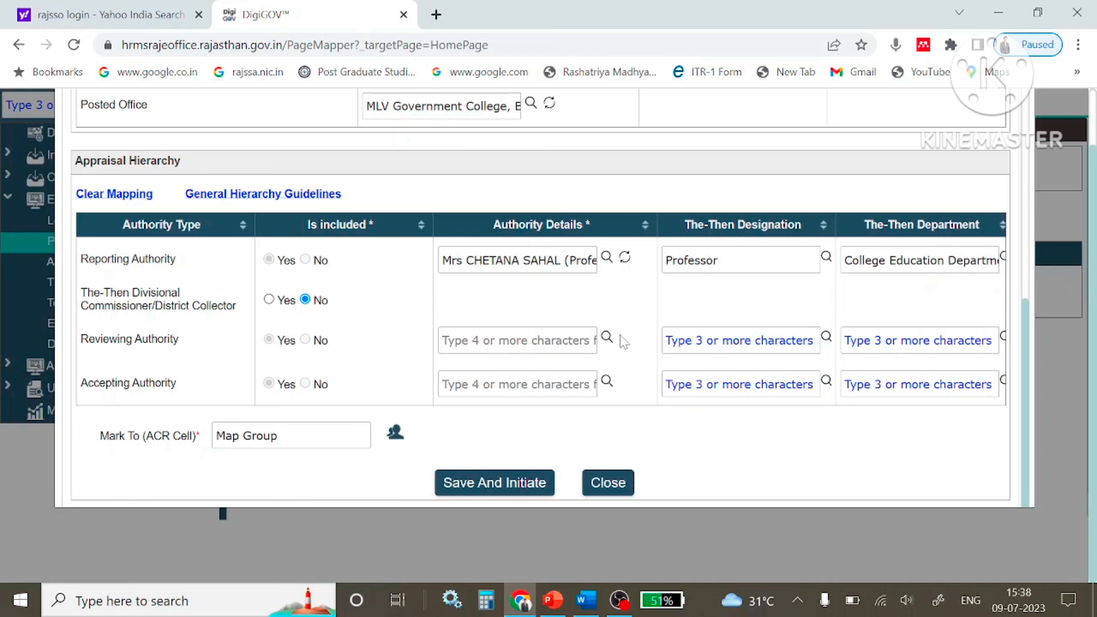
# Assign the preferred-list Commissioner, College Education Department, as the Reviewing Authority.
pyautogui.click(606, 337)
pyautogui.moveTo(181, 339); pyautogui.dragTo(88, 339)
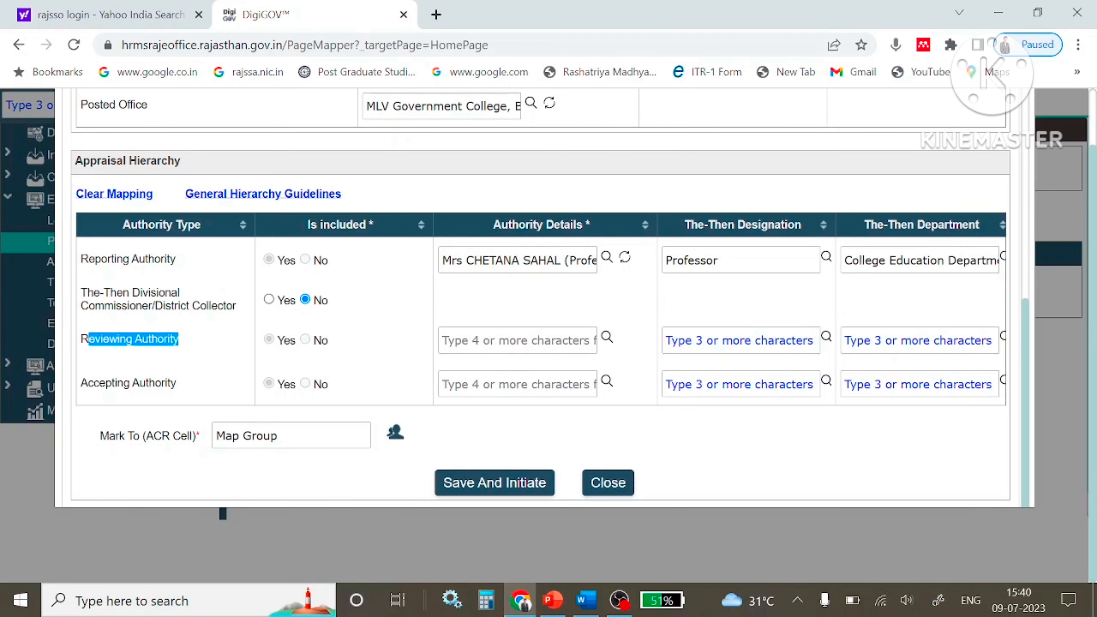
pyautogui.click(606, 337)
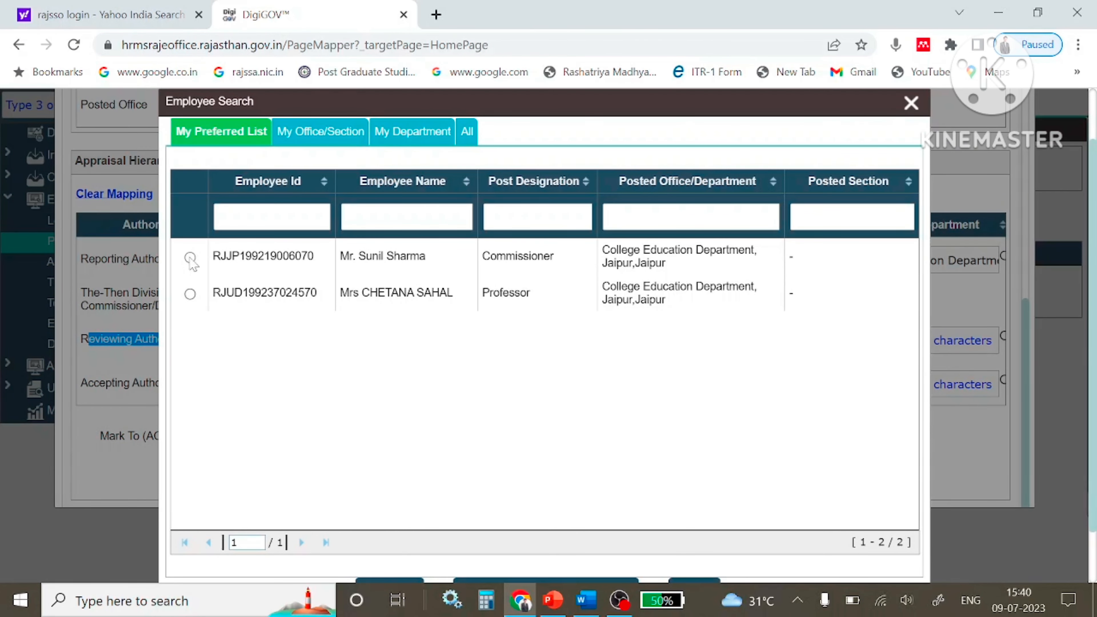
pyautogui.click(190, 257)
pyautogui.scroll(-1, 487, 289)
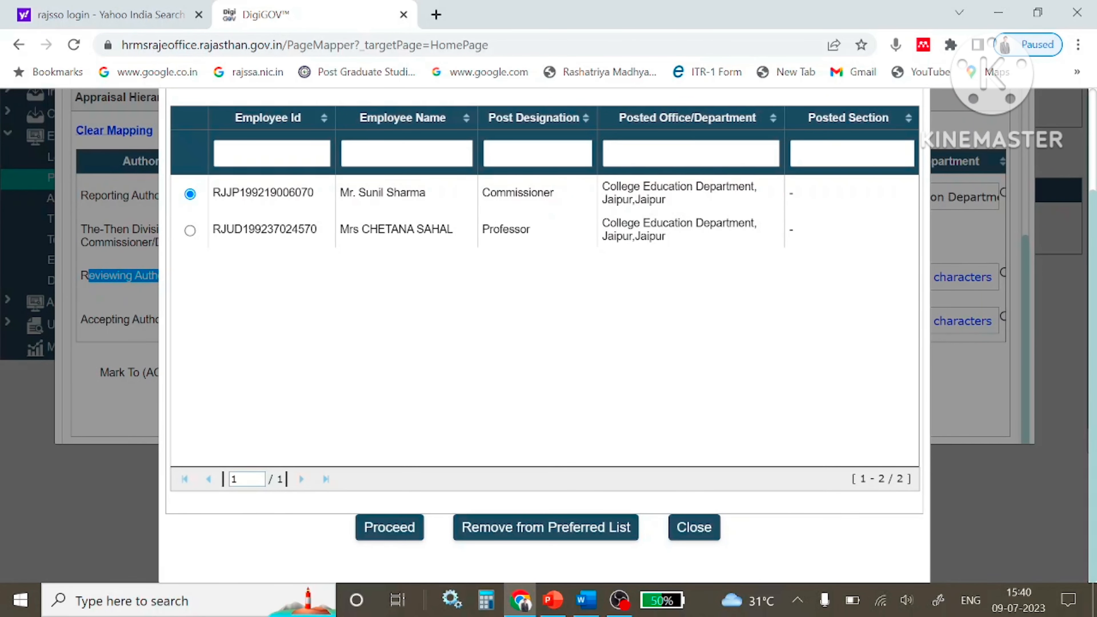
pyautogui.click(390, 527)
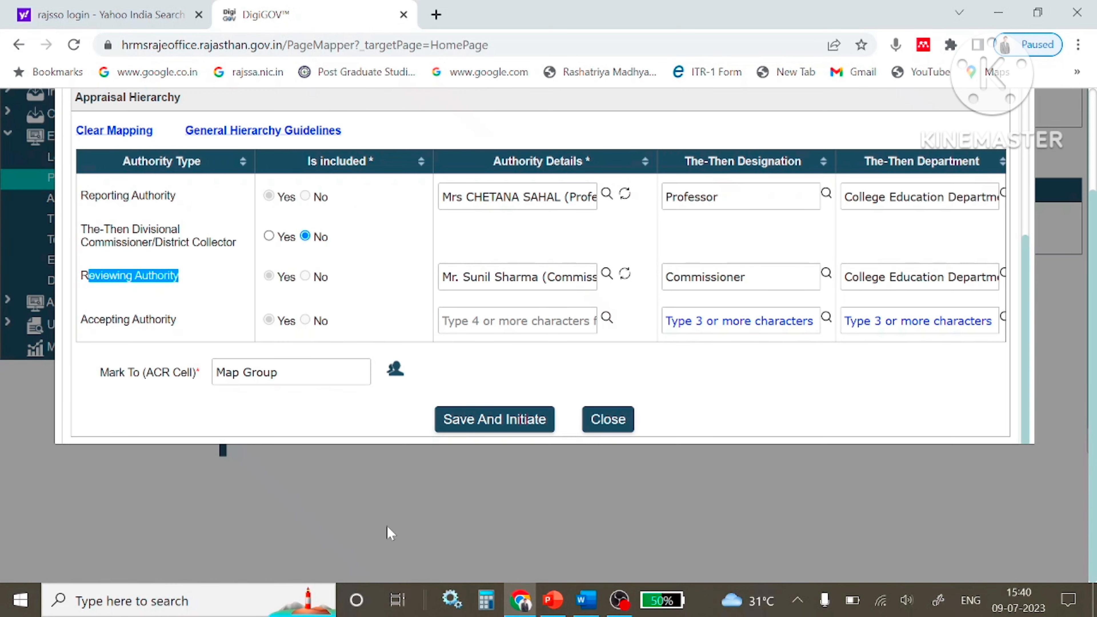
# Assign the same Commissioner as Accepting Authority and review the completed hierarchy.
pyautogui.click(607, 320)
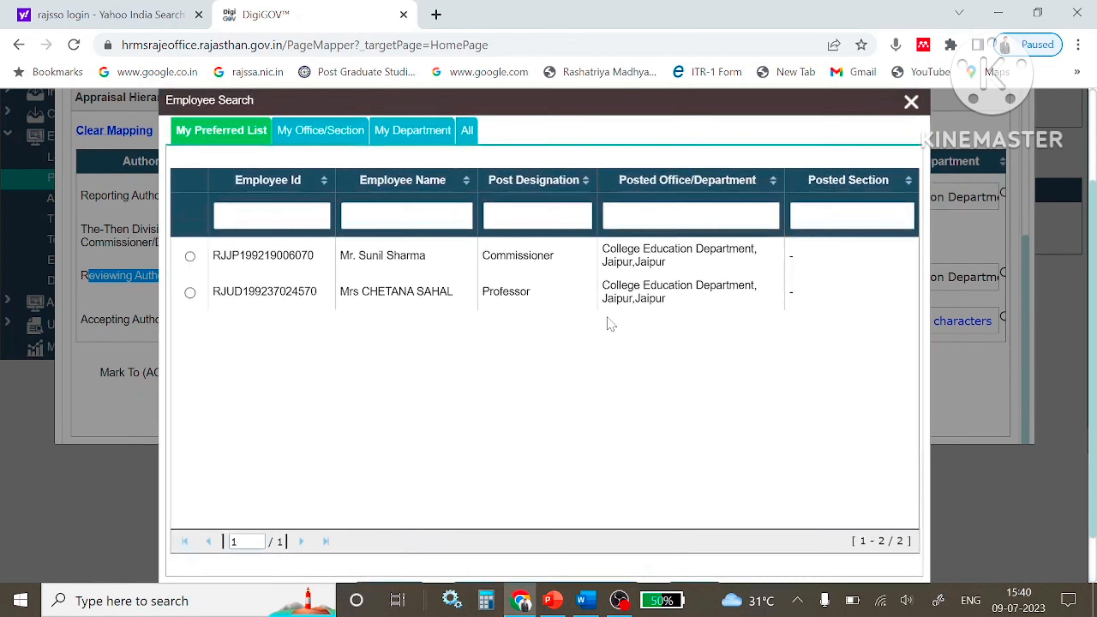
pyautogui.click(190, 257)
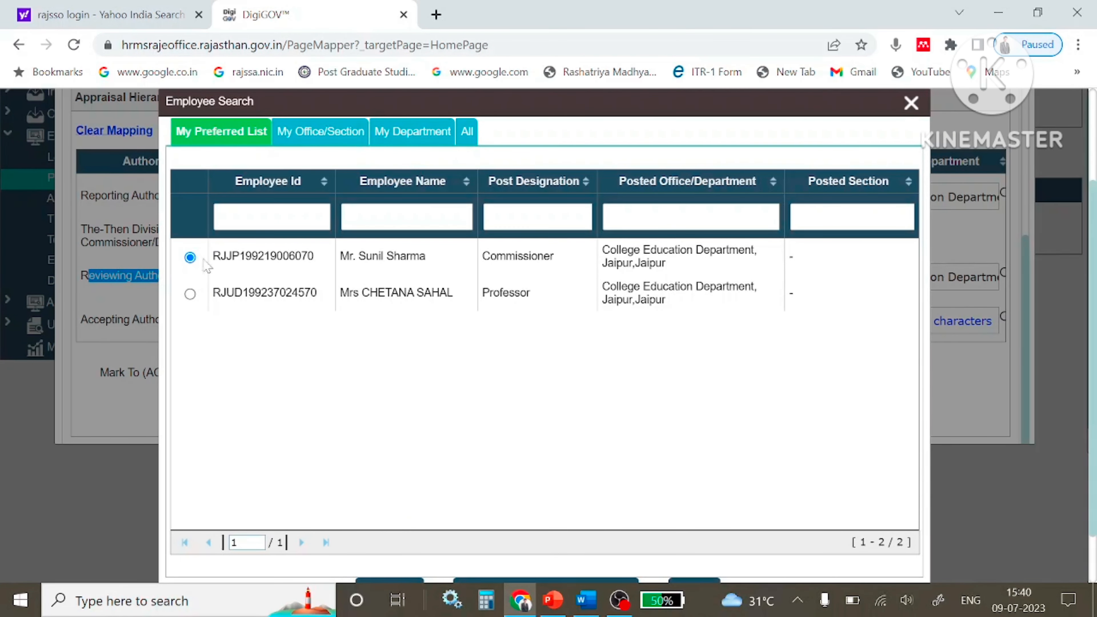
pyautogui.scroll(-2, 457, 281)
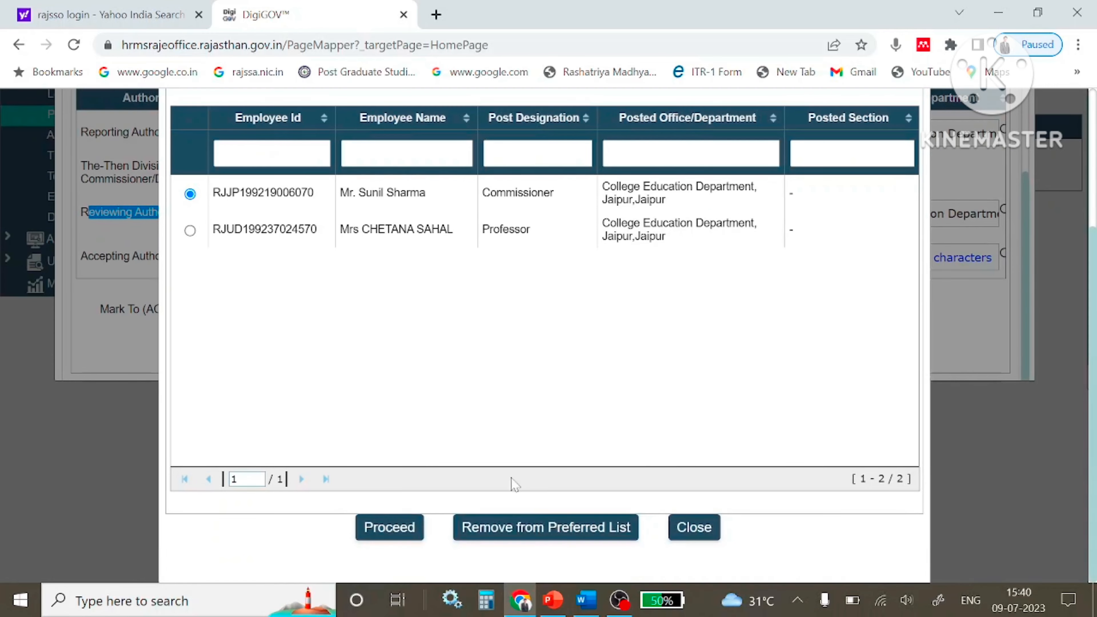
pyautogui.click(390, 528)
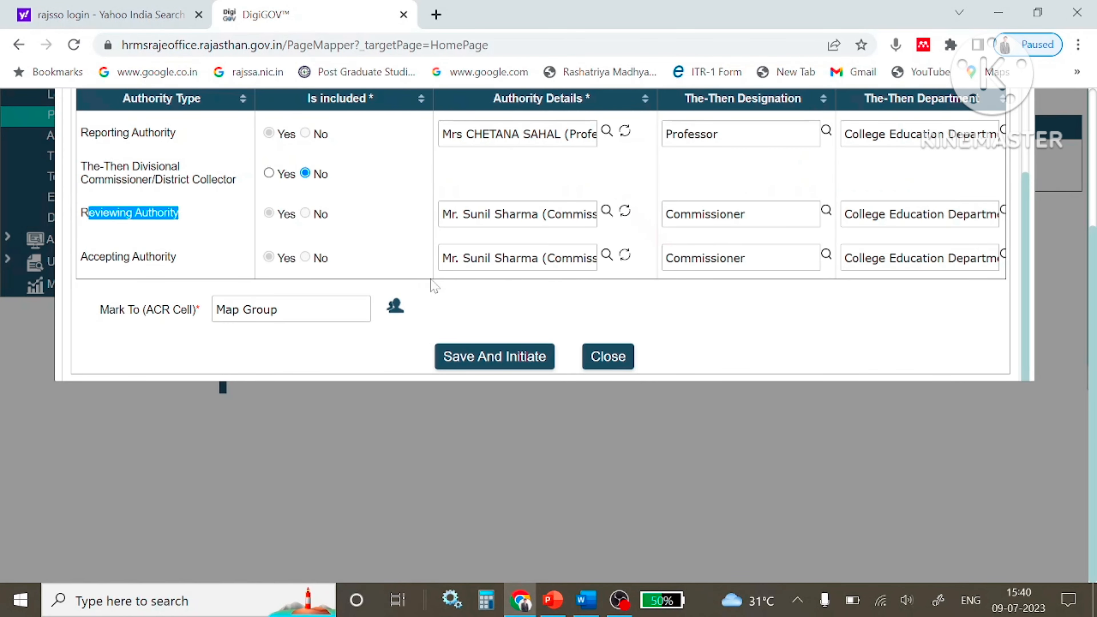
pyautogui.scroll(3, 639, 296)
pyautogui.scroll(-3, 740, 288)
pyautogui.scroll(2, 719, 130)
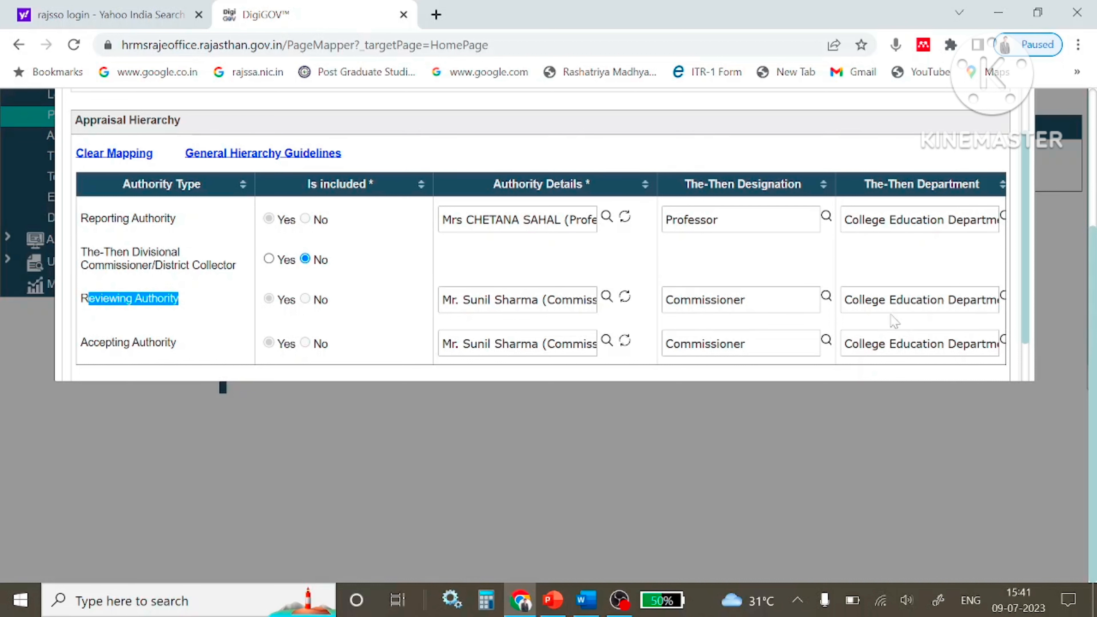
pyautogui.scroll(-2, 426, 329)
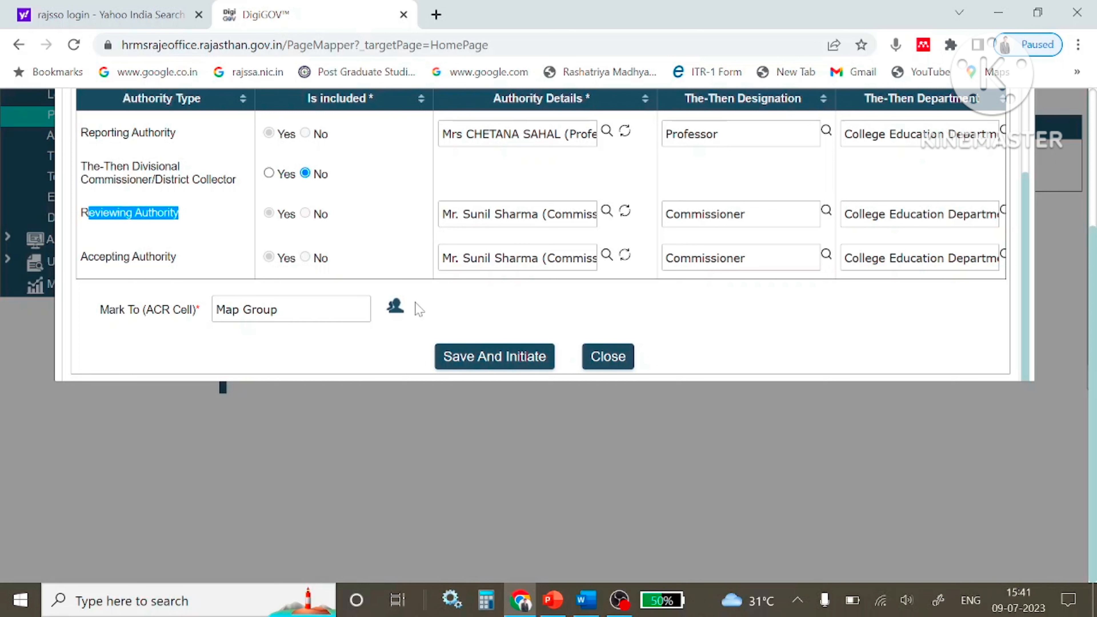
# Map CED_ACR_Cell as the ACR cell, then save and initiate the appraisal hierarchy.
pyautogui.click(395, 308)
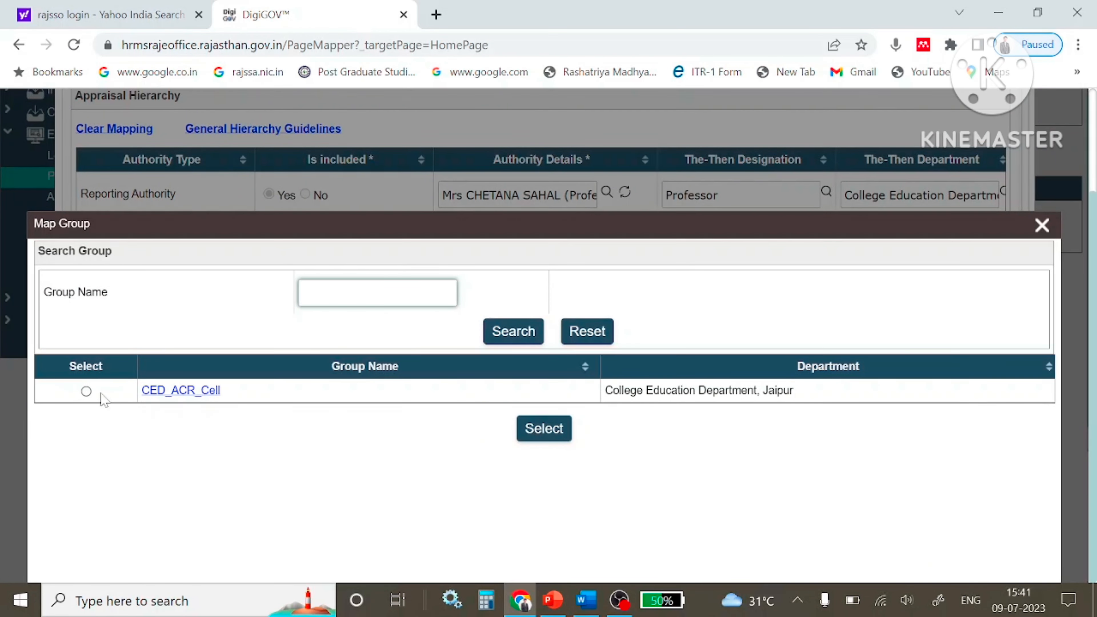
pyautogui.click(85, 392)
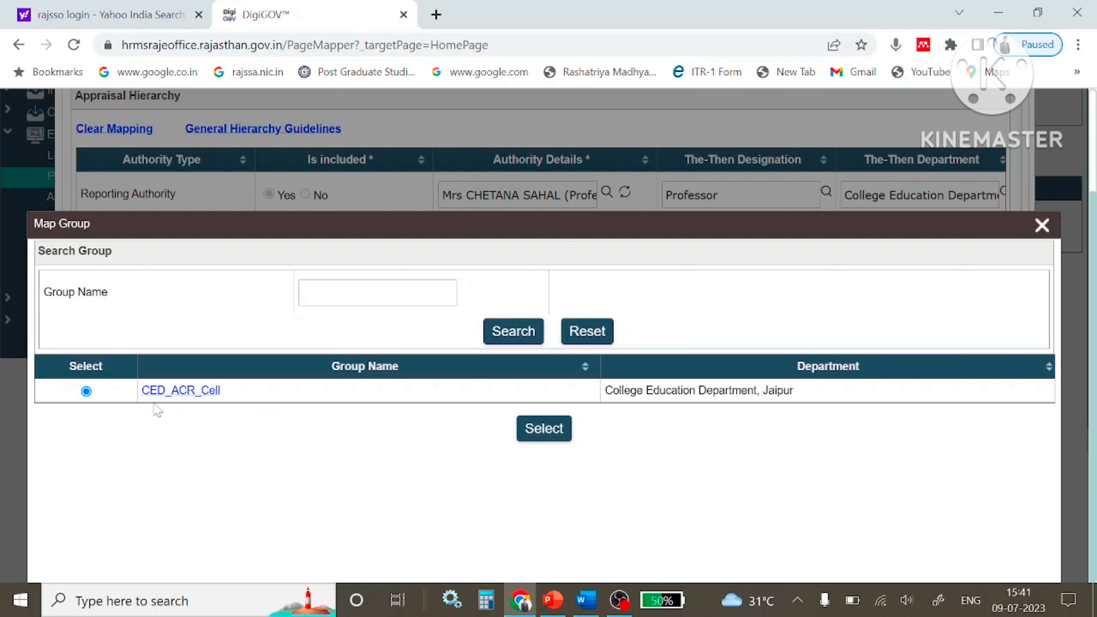
pyautogui.click(546, 430)
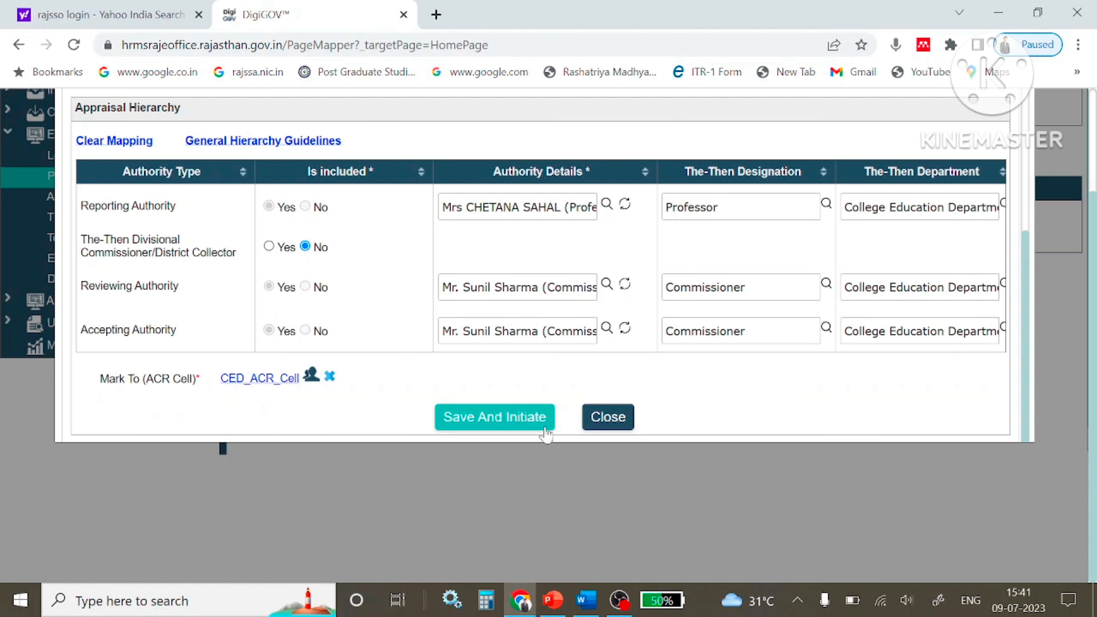
pyautogui.click(455, 417)
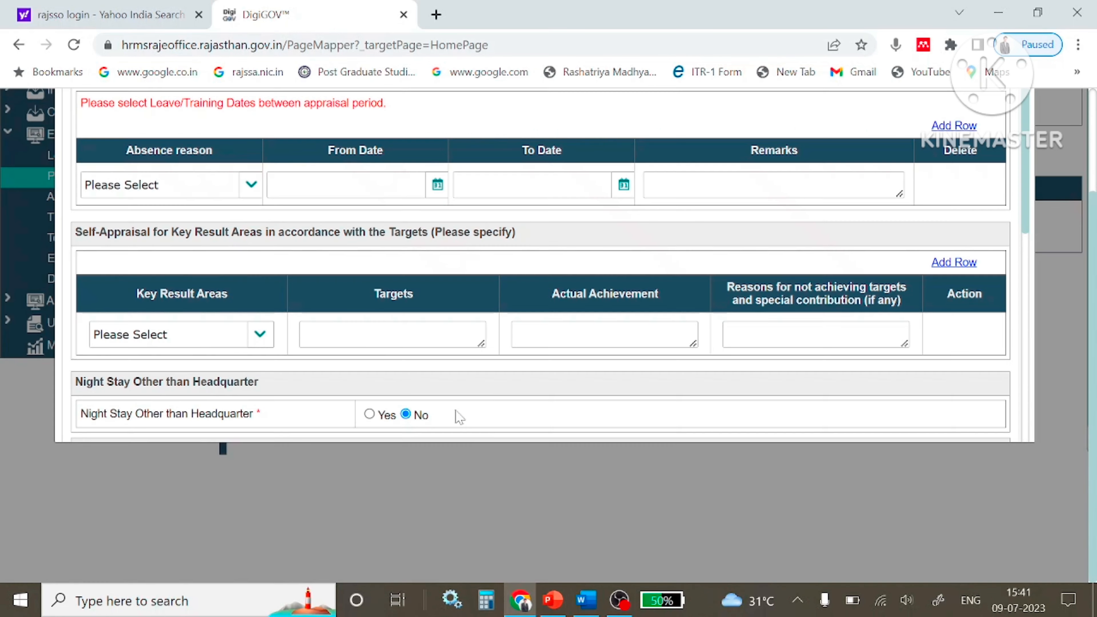
# Leave the absence reason blank and bring up row one's Key Result Area choices.
pyautogui.scroll(3, 383, 443)
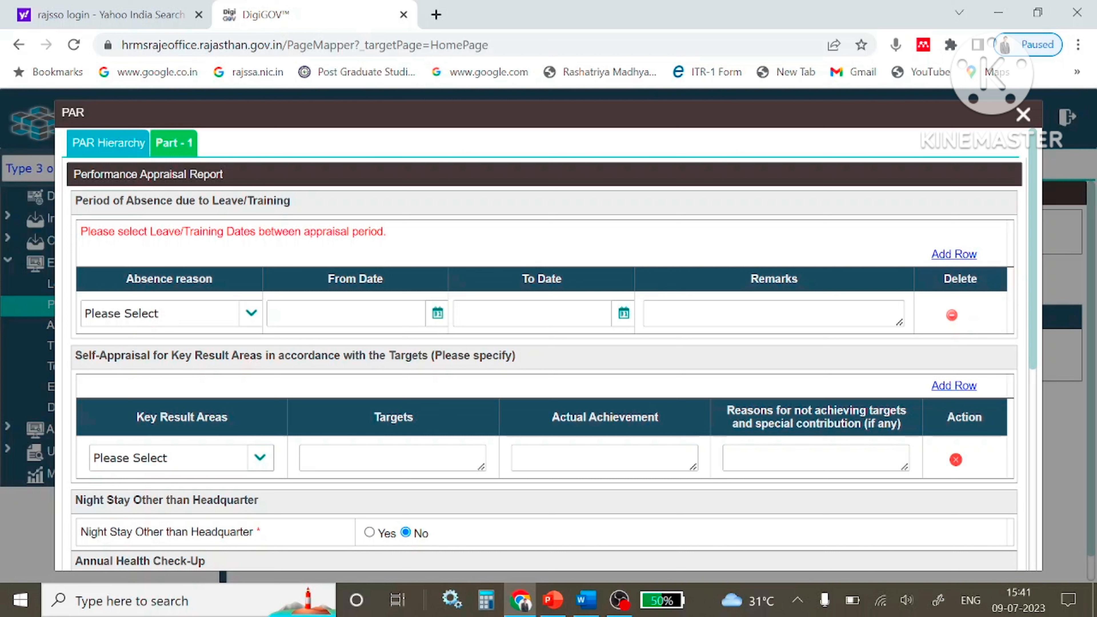
pyautogui.click(250, 316)
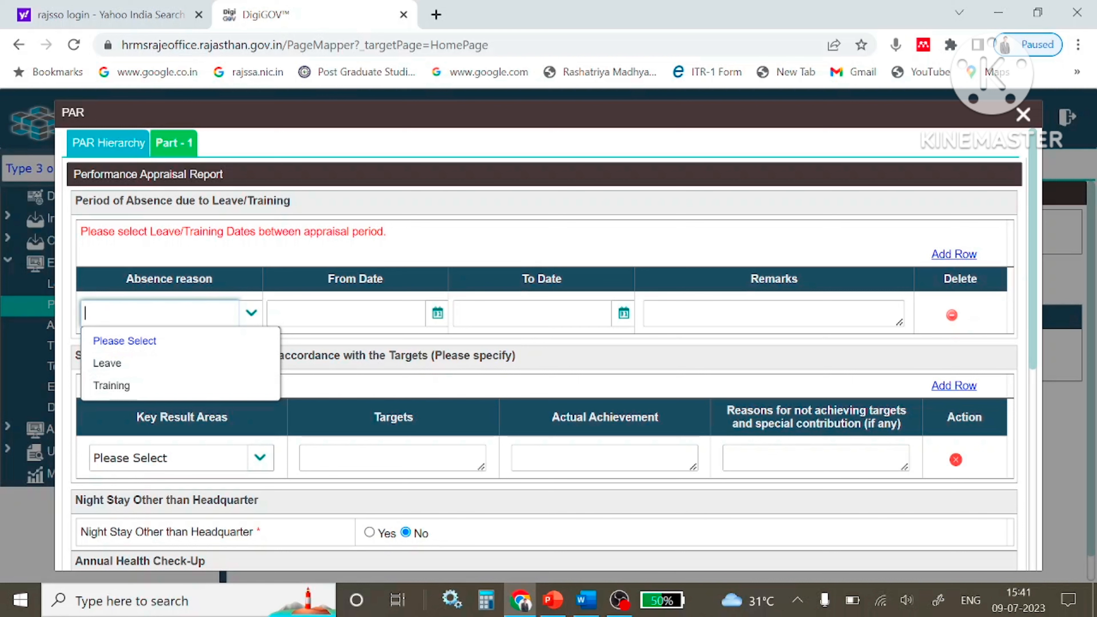
pyautogui.click(773, 314)
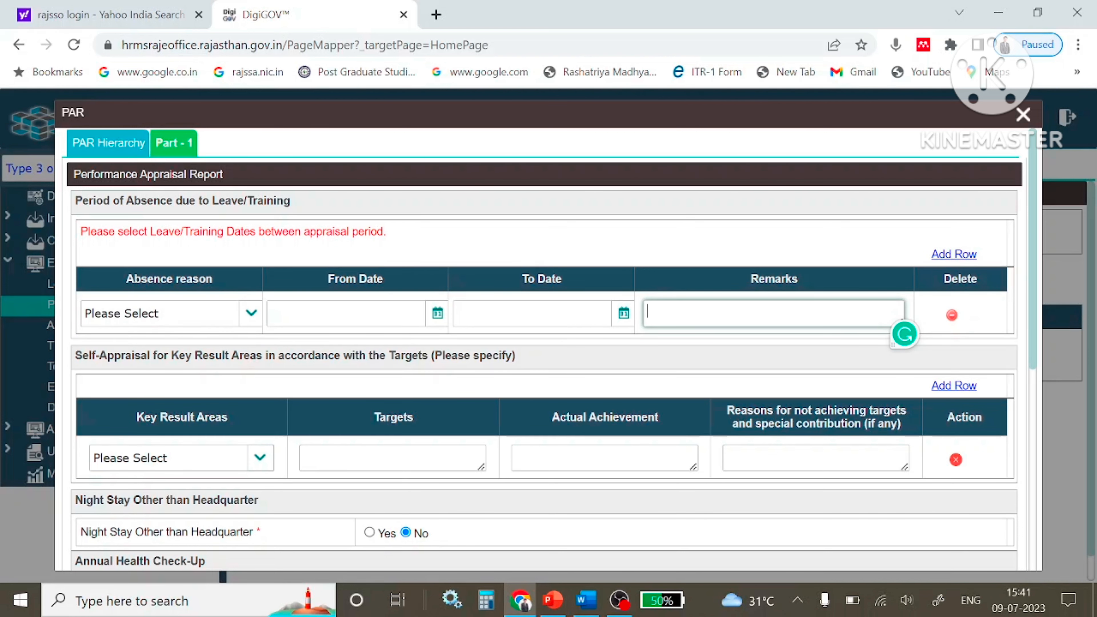
pyautogui.scroll(-4, 392, 409)
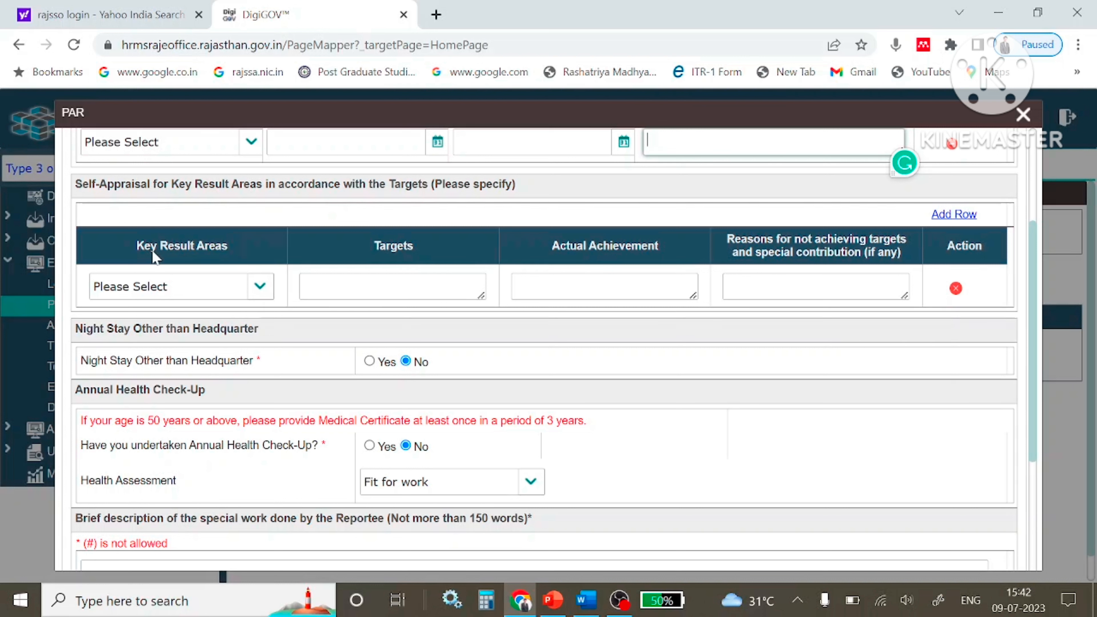
pyautogui.click(259, 286)
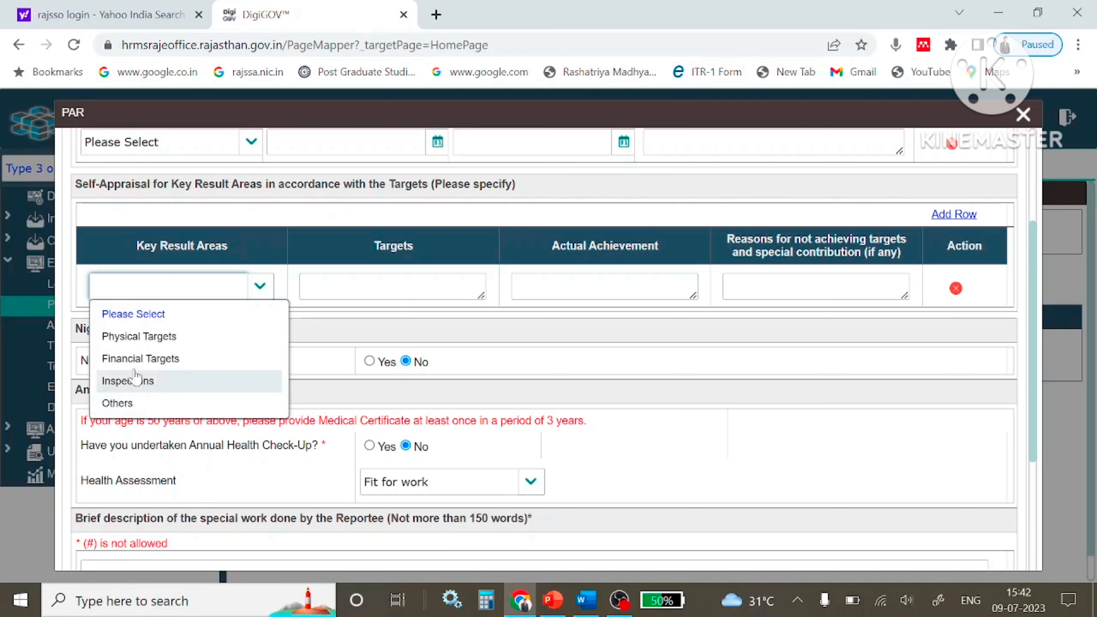
# Fill row one: Physical Targets, 'Teaching', 'Taught all classes as per university syllabus.', reason NIL.
pyautogui.click(143, 339)
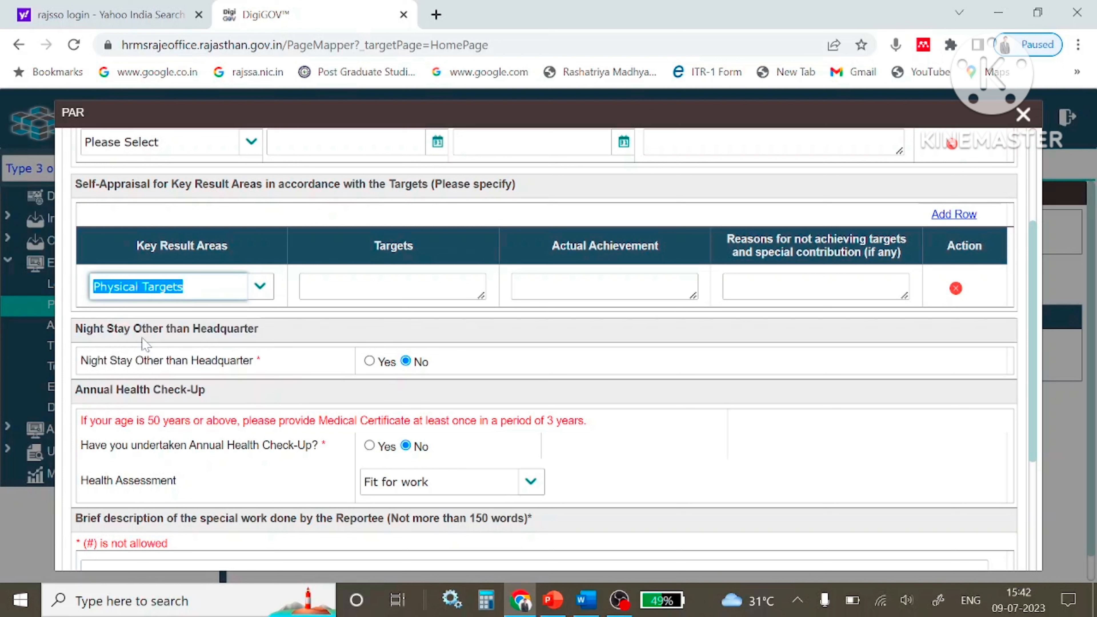
pyautogui.click(368, 296)
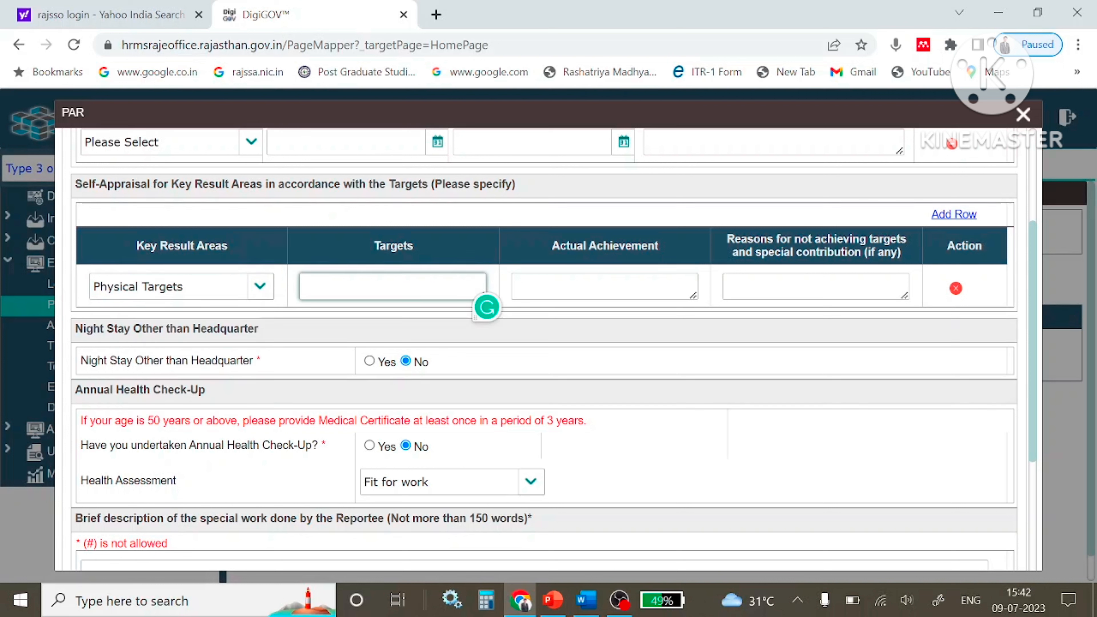
pyautogui.write('Teachin')
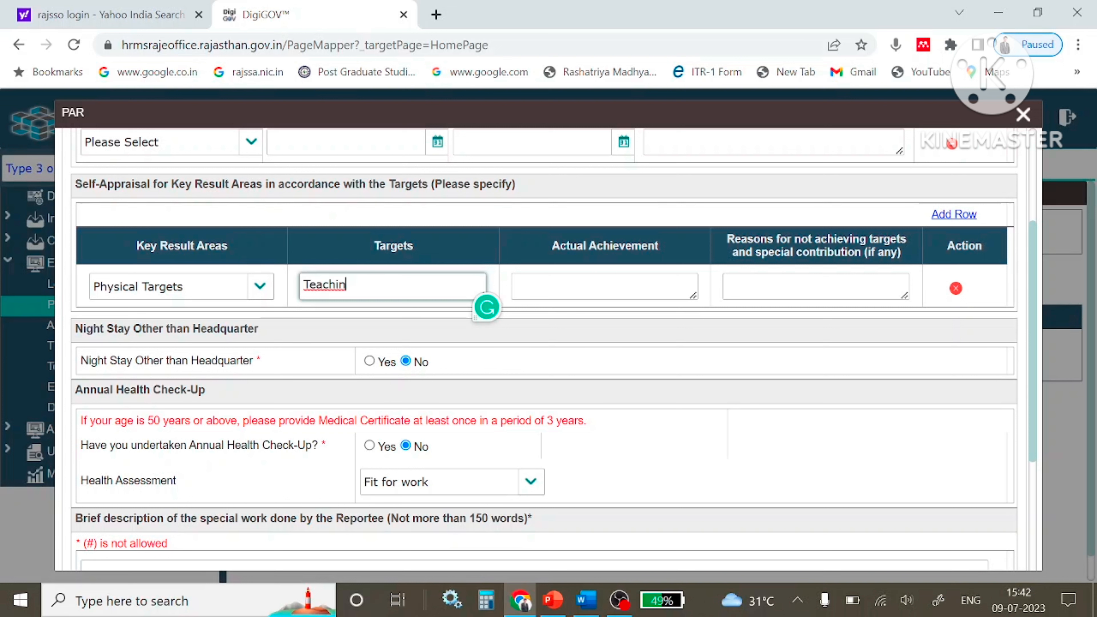
pyautogui.write('g')
pyautogui.click(516, 284)
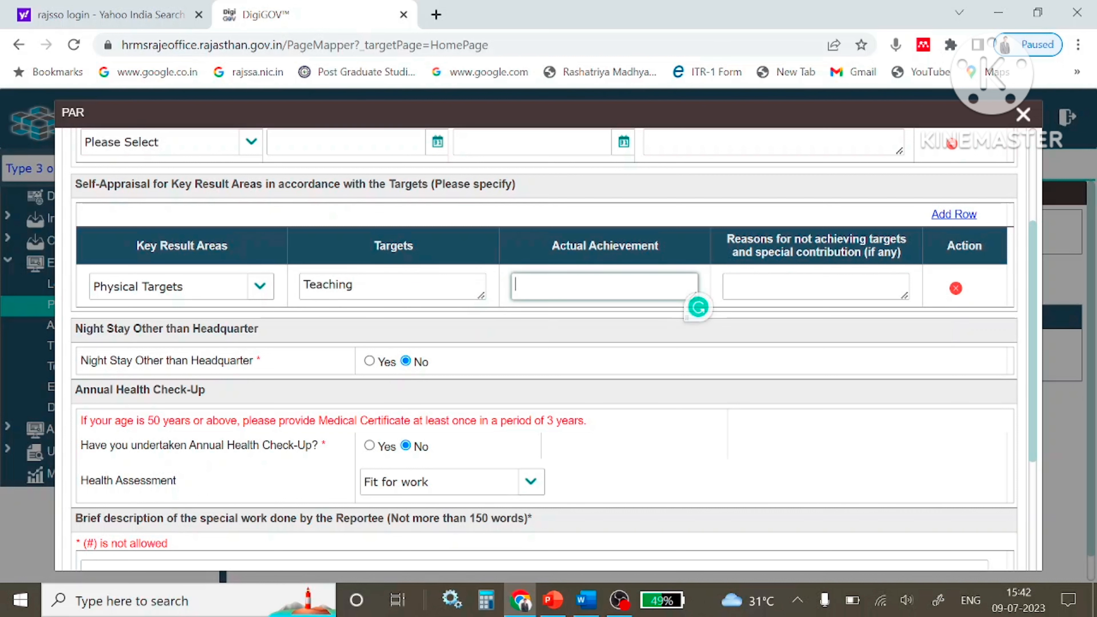
pyautogui.write('Taught')
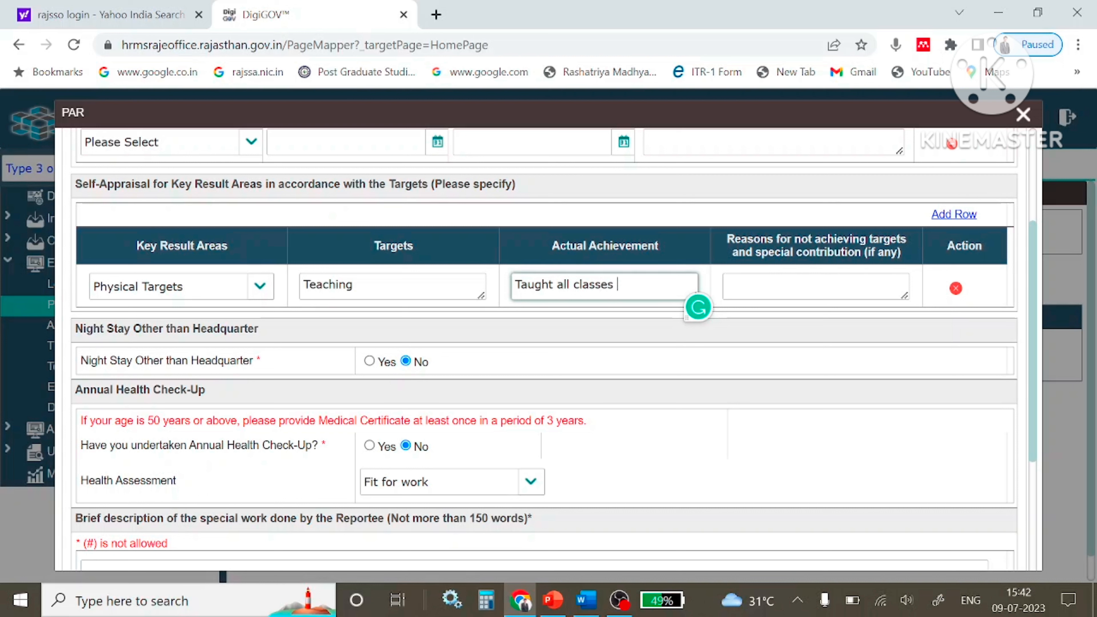
pyautogui.write('all classes  as per univ')
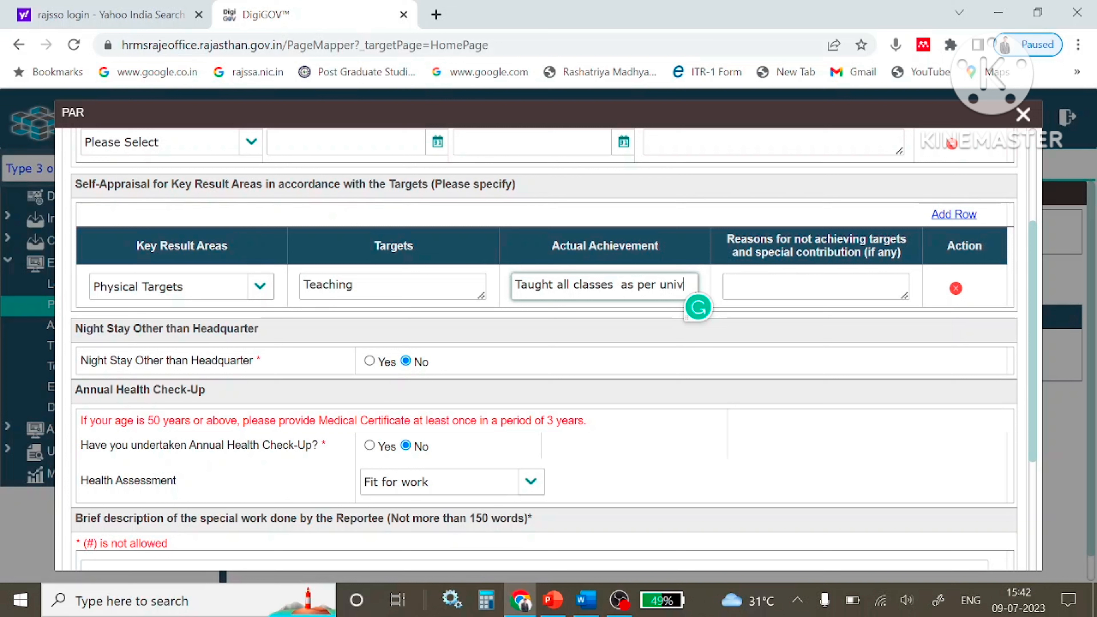
pyautogui.write('ersity s')
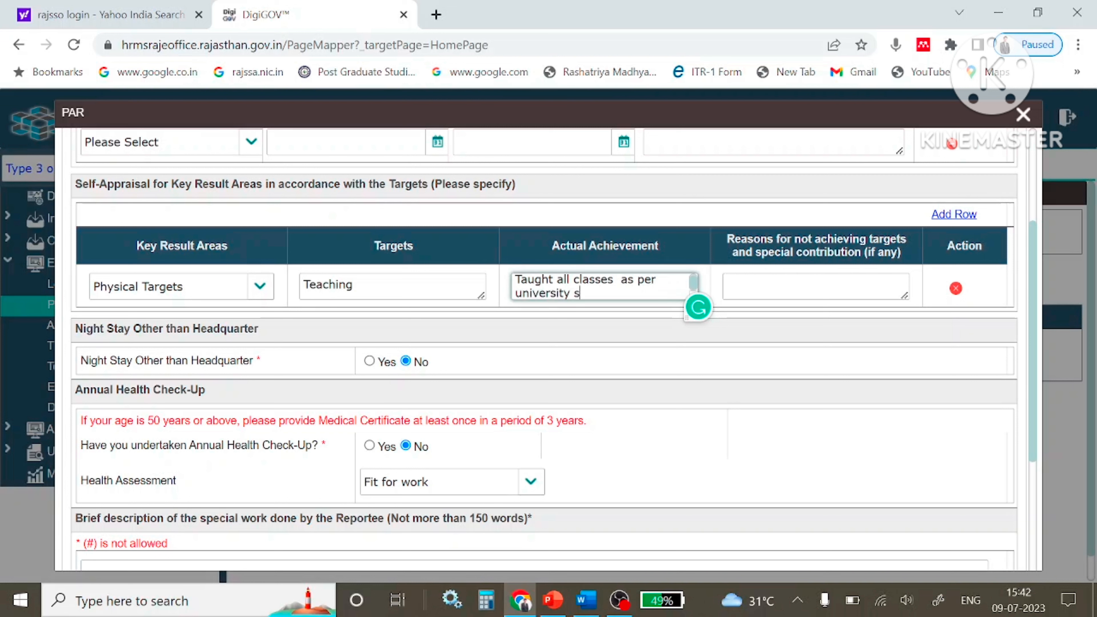
pyautogui.write('ylllabb')
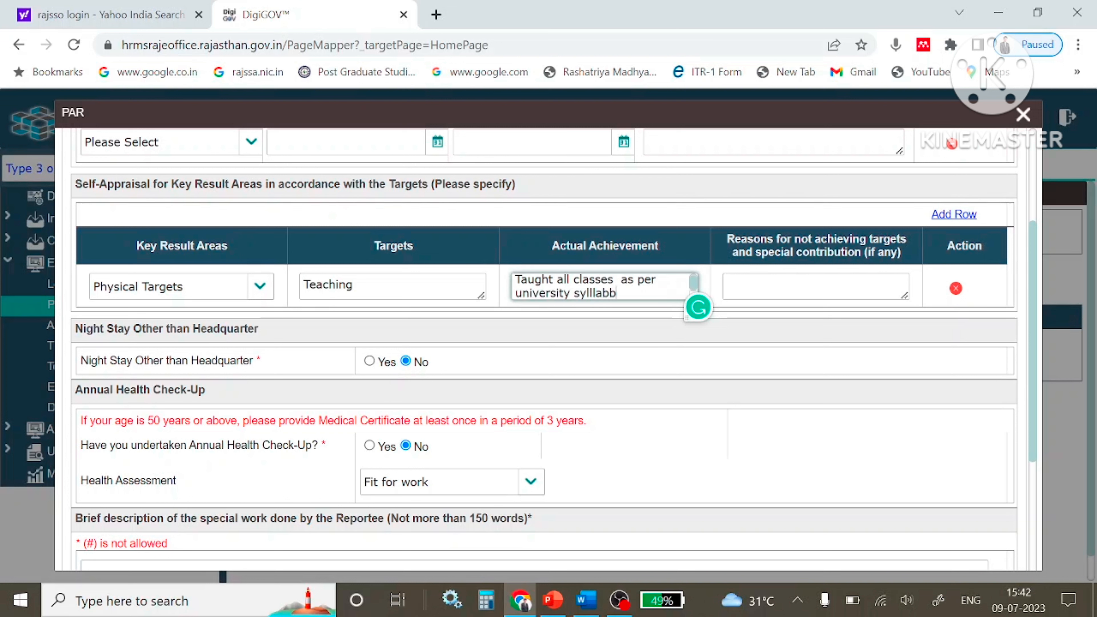
pyautogui.write('u')
pyautogui.press('BackSpace')
pyautogui.write('us.')
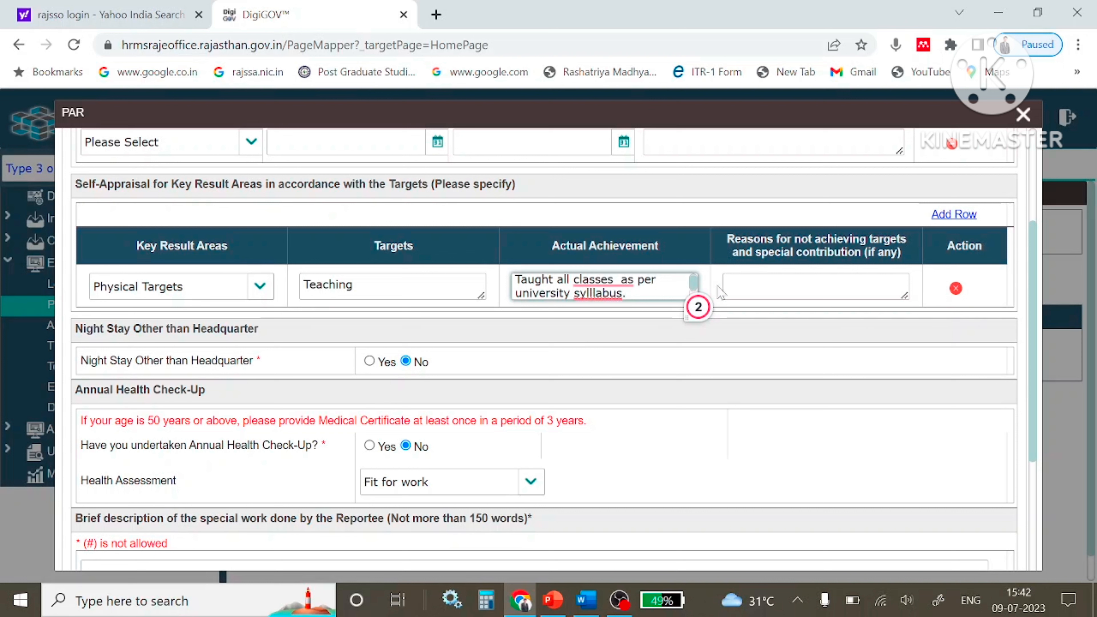
pyautogui.moveTo(600, 294)
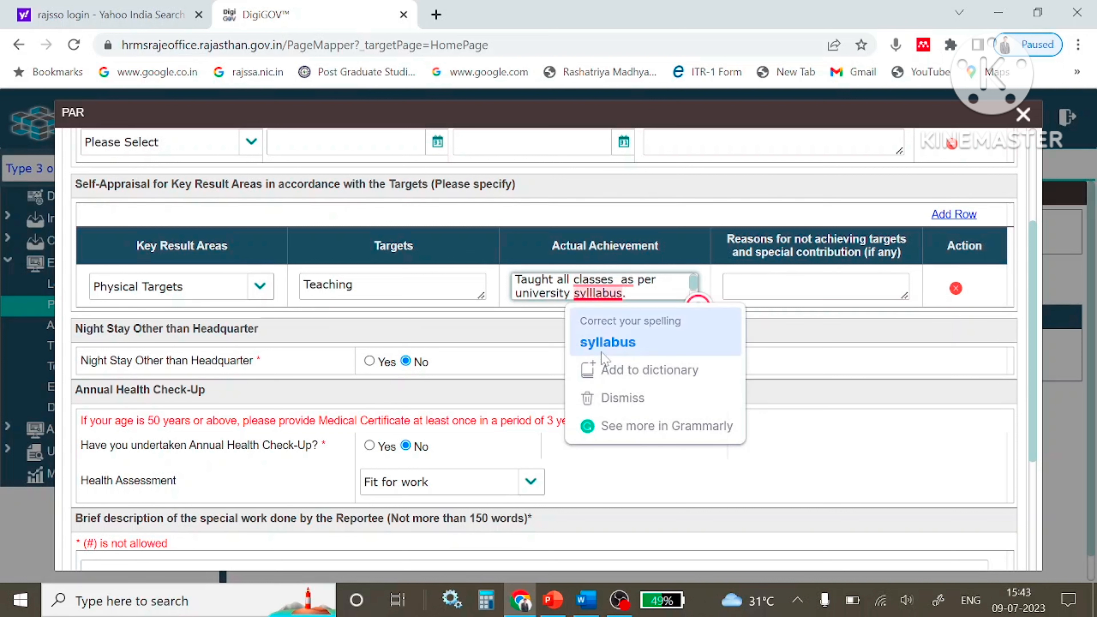
pyautogui.click(618, 340)
pyautogui.click(730, 289)
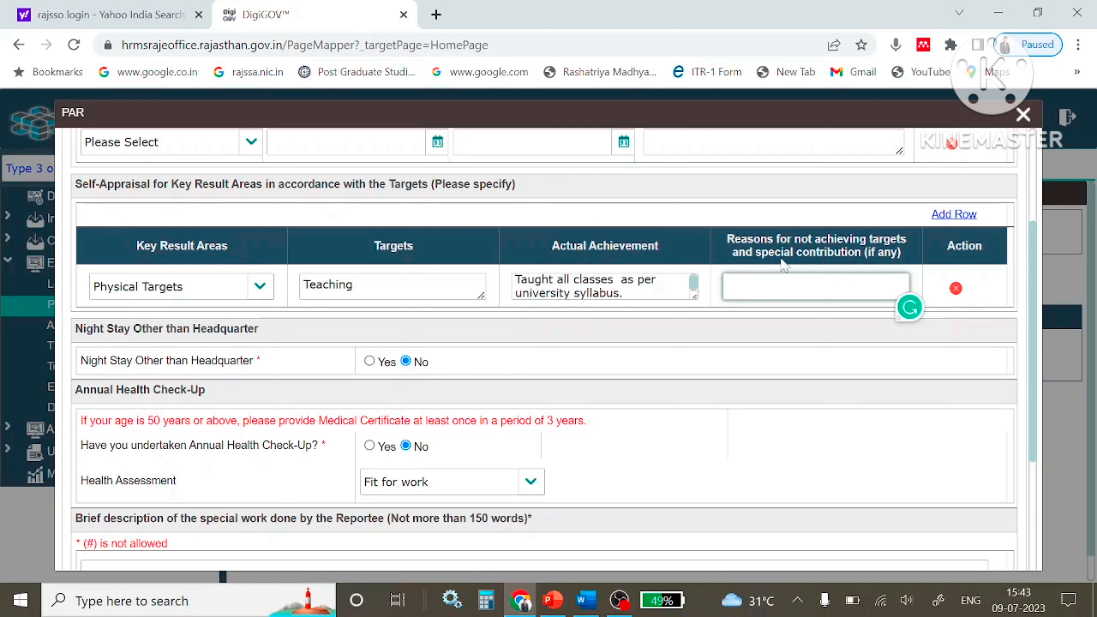
pyautogui.write('NIL')
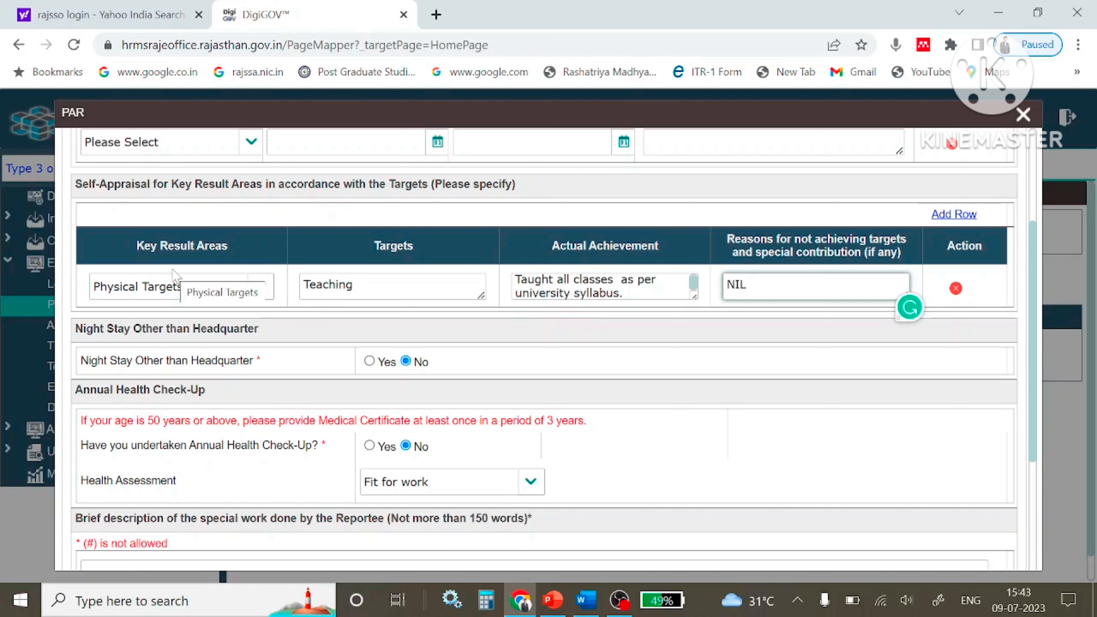
# Add a second Key Result Area row set to Physical Targets.
pyautogui.click(955, 215)
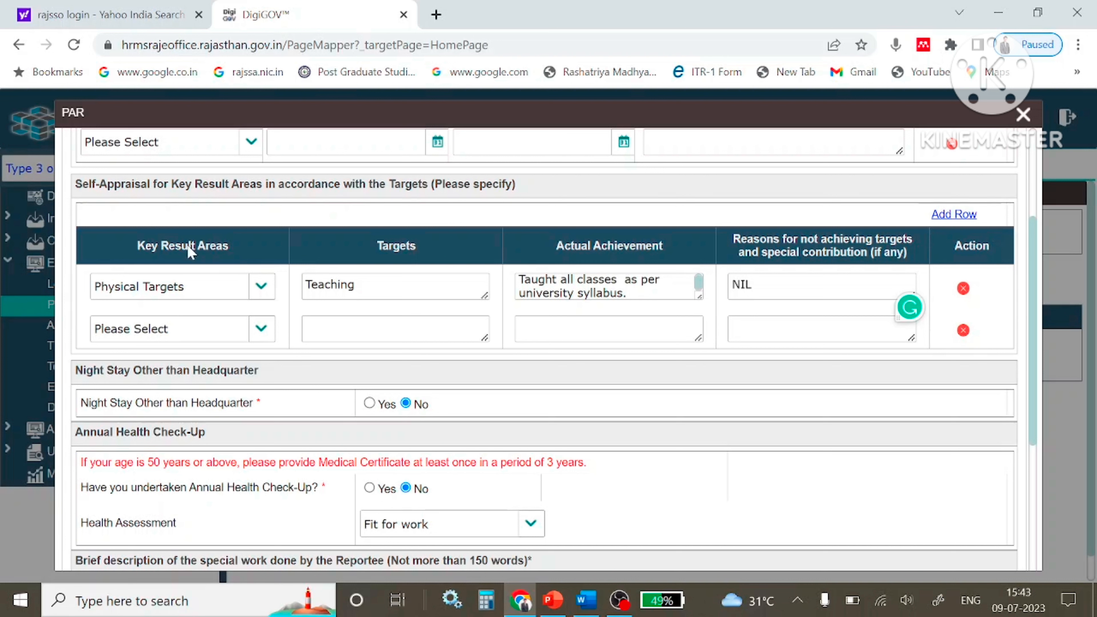
pyautogui.click(260, 328)
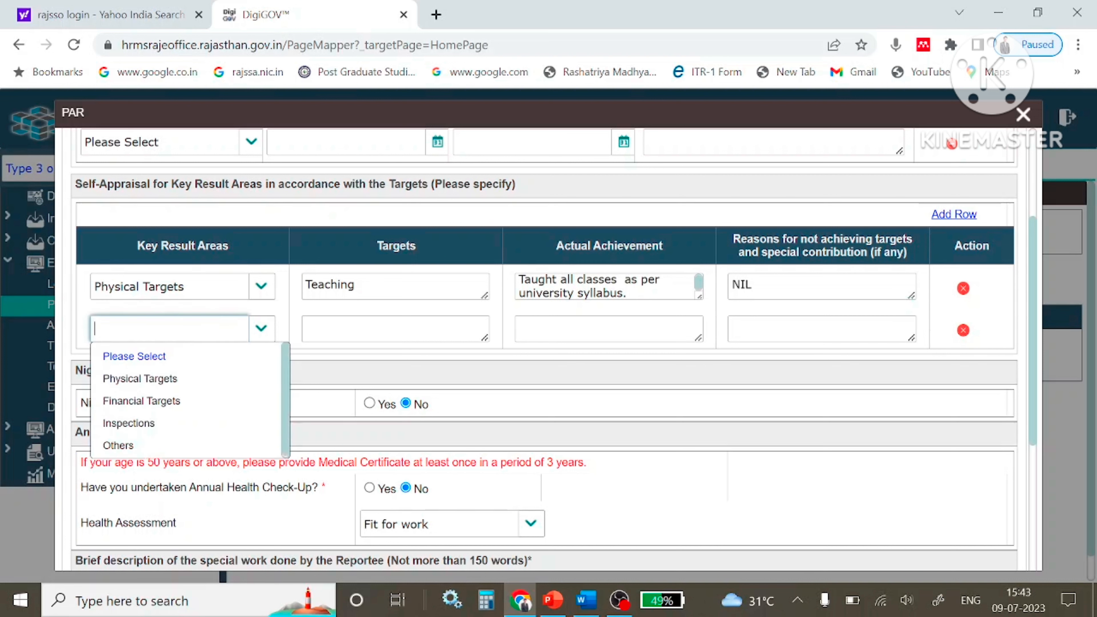
pyautogui.click(161, 380)
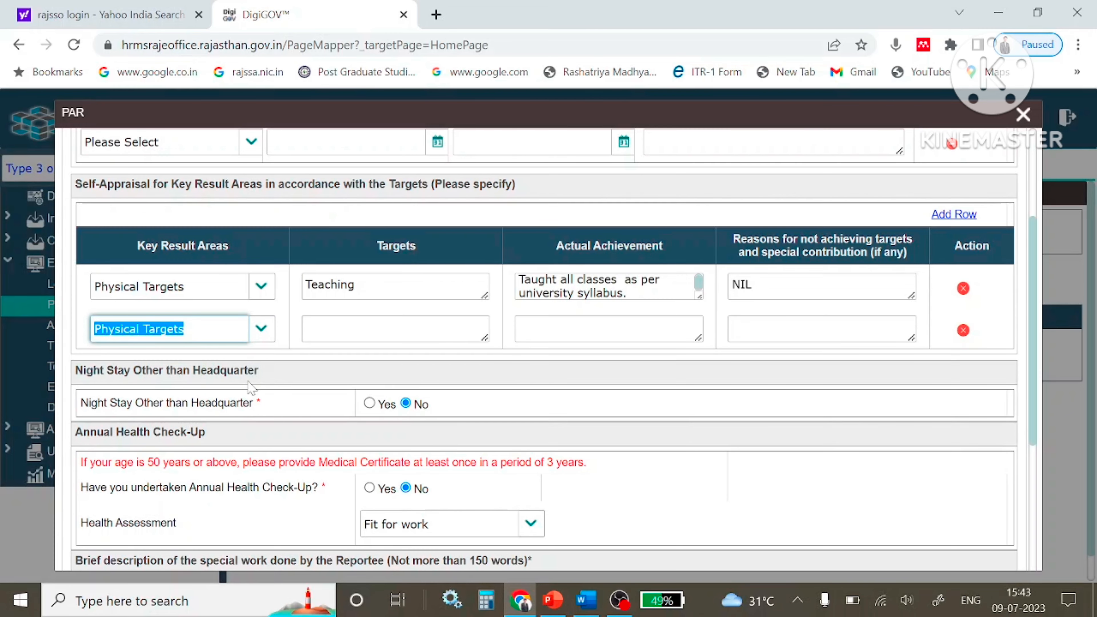
pyautogui.click(584, 610)
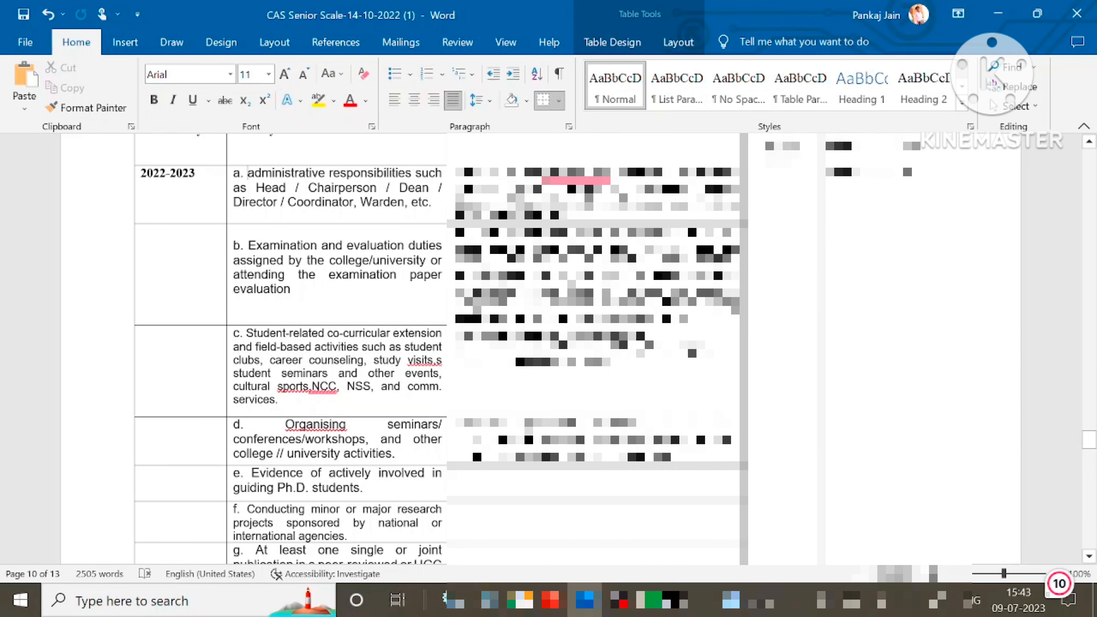
# Take the 'a. administrative responsibilities' activity text from Word for row 2's Targets field.
pyautogui.scroll(3, 561, 346)
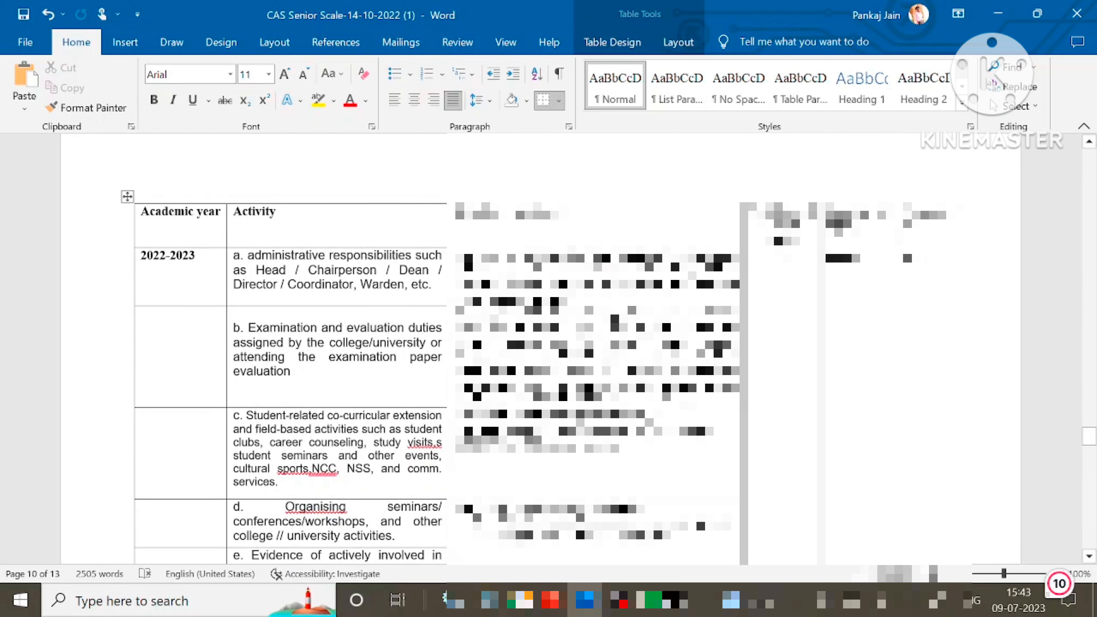
pyautogui.scroll(-1, 906, 251)
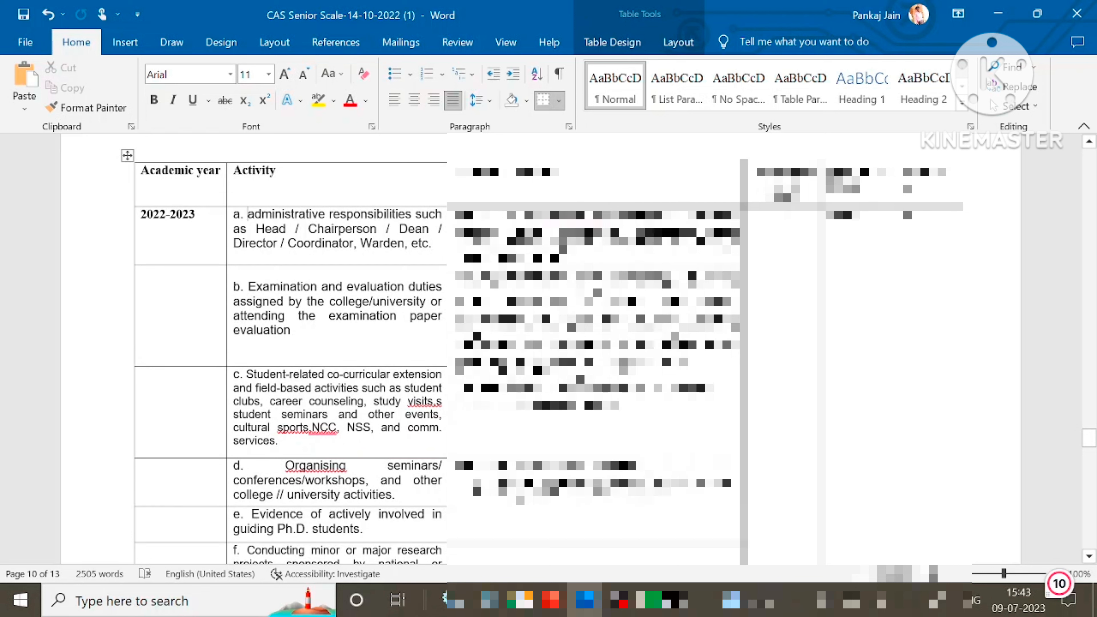
pyautogui.click(229, 216)
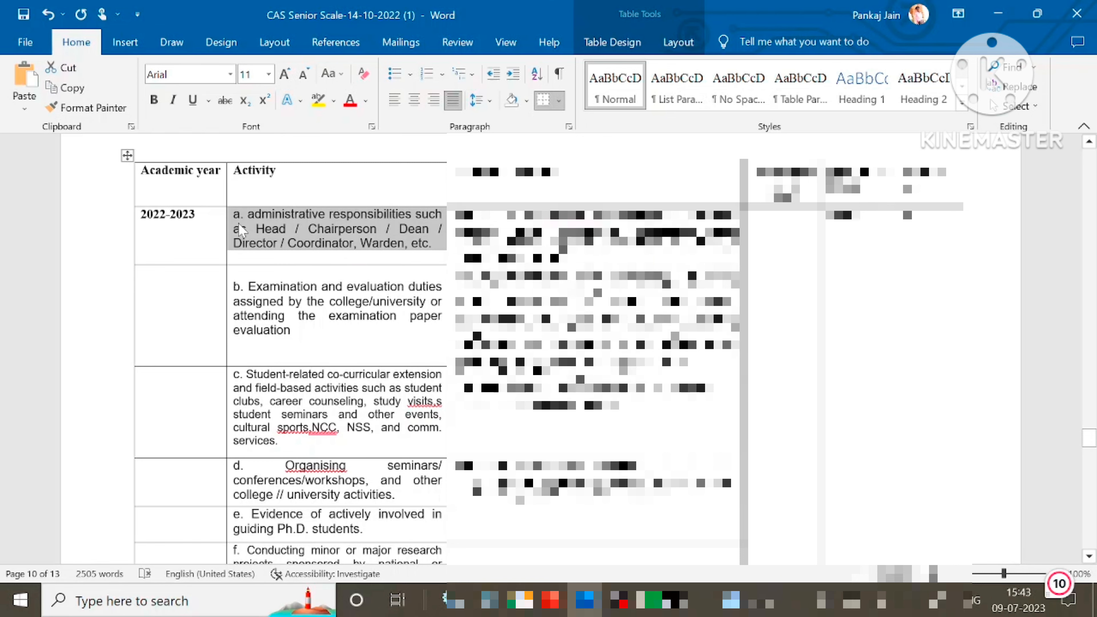
pyautogui.hotkey('alt', 'Tab')
pyautogui.click(395, 329)
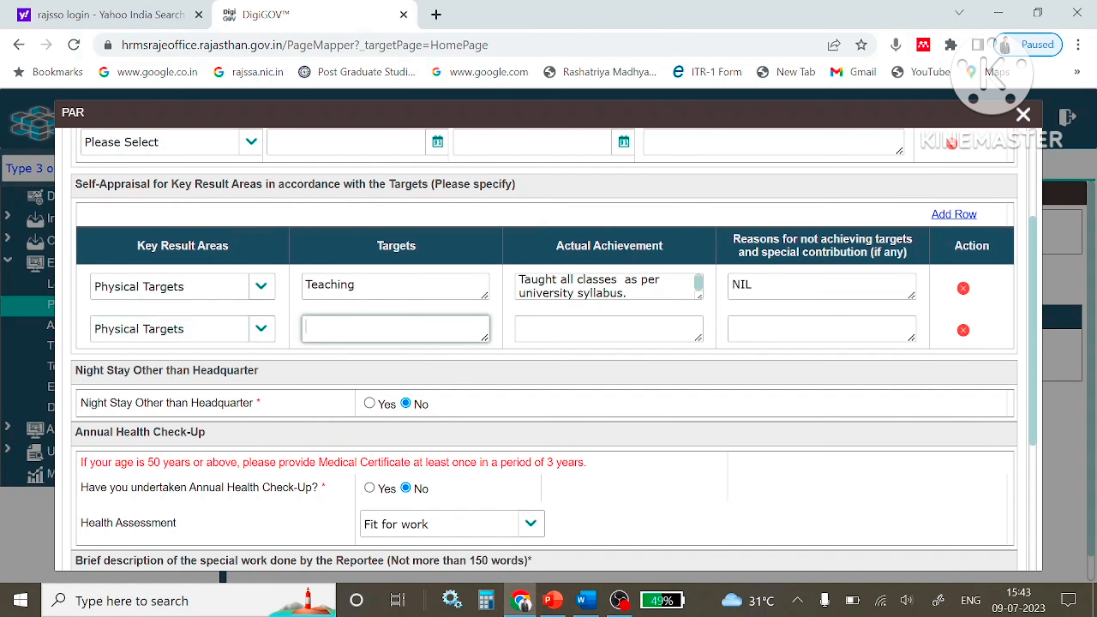
# Paste the administrative duties into row 2 Targets and select cell a's work details in Word.
pyautogui.write('Chairperson / Dean / Director / Coordinator, Warden, etc.')
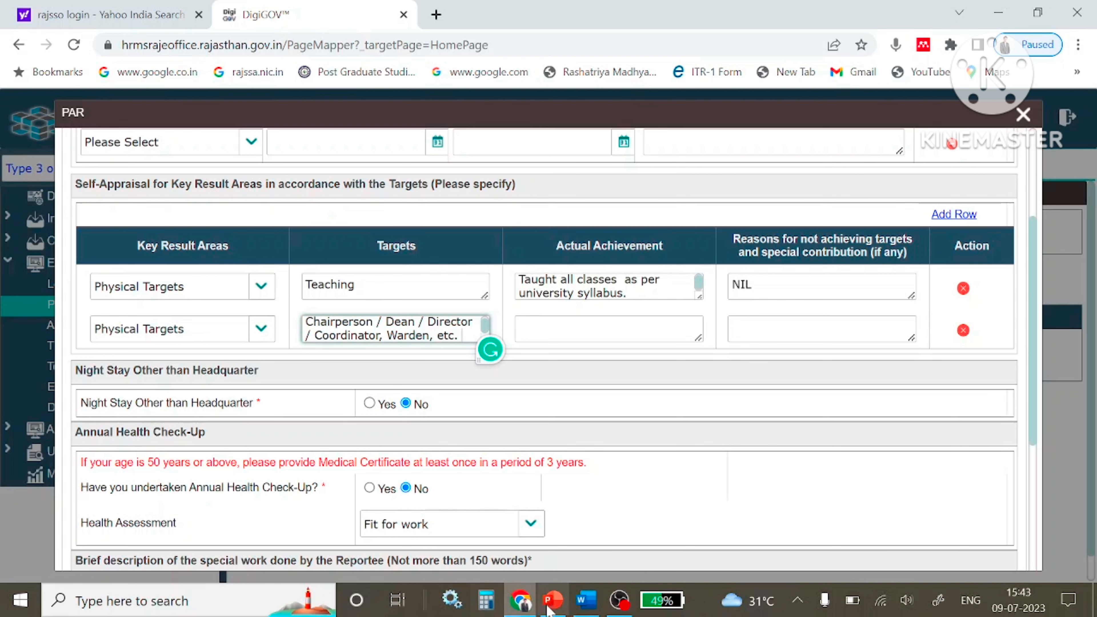
pyautogui.hotkey('alt', 'Tab')
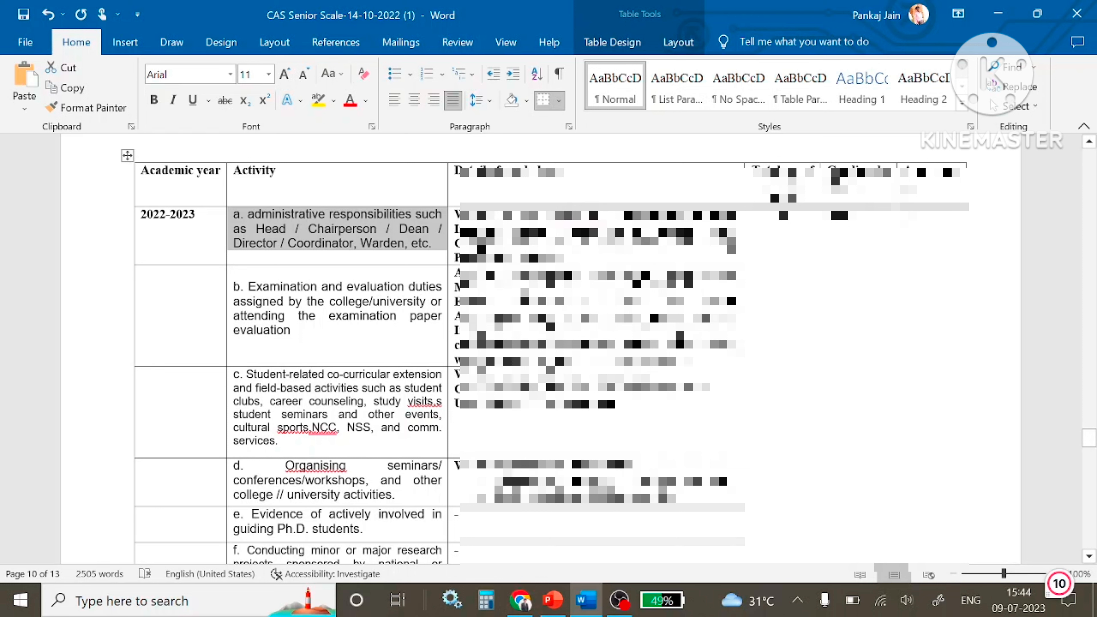
pyautogui.click(721, 470)
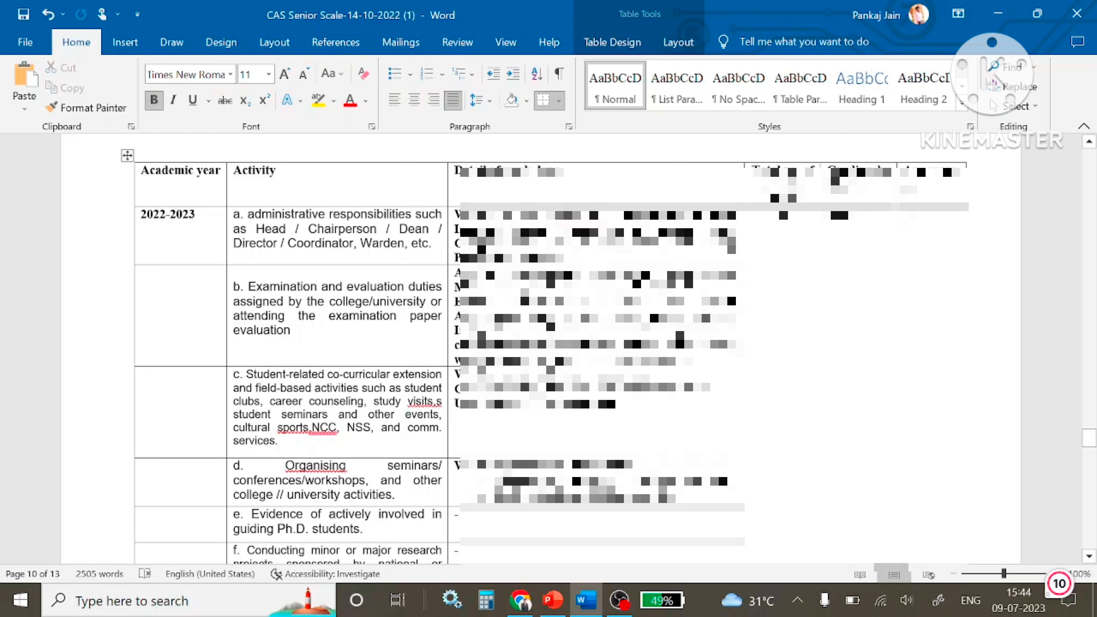
pyautogui.moveTo(456, 207); pyautogui.dragTo(744, 251)
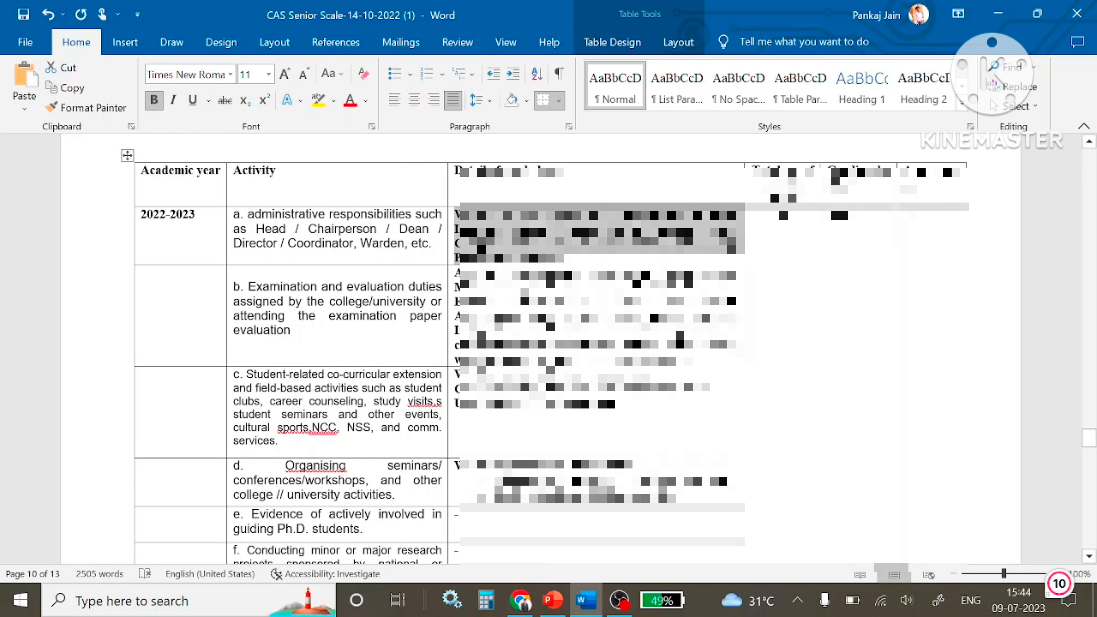
# Paste the administrative work details as row 2's achievement, give reason NIL, and add a third row.
pyautogui.hotkey('alt', 'Tab')
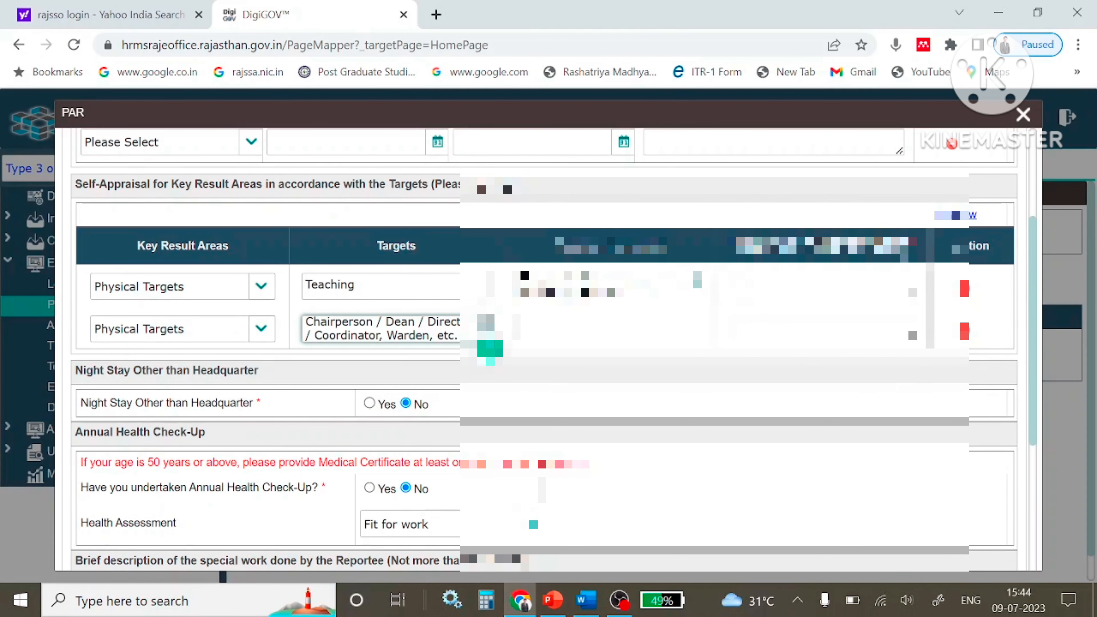
pyautogui.hotkey('alt', 'Tab')
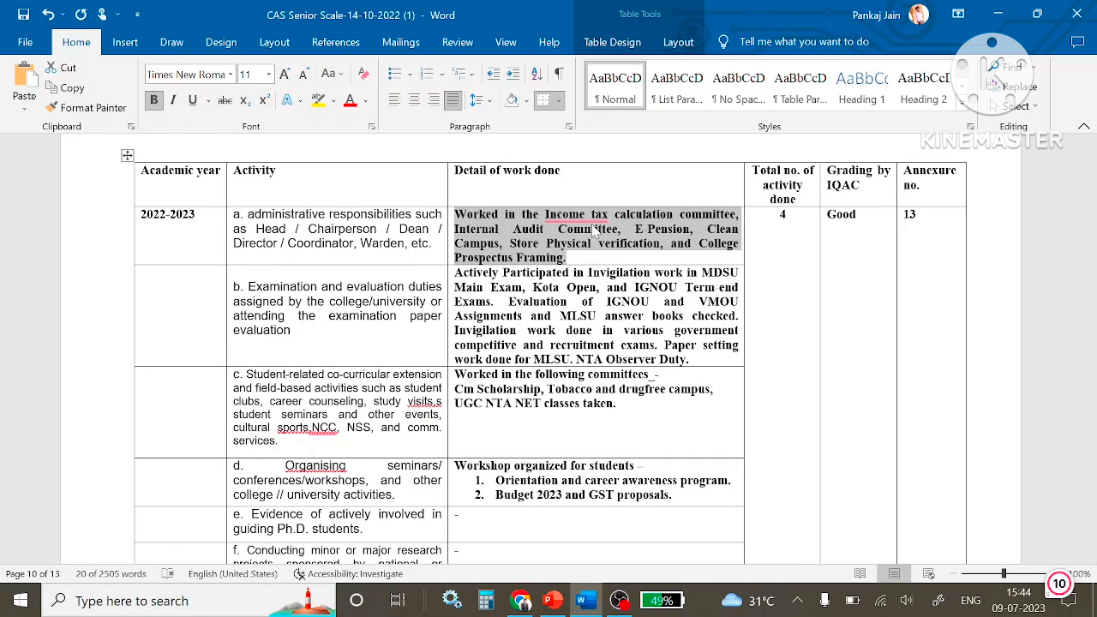
pyautogui.hotkey('alt', 'Tab')
pyautogui.hotkey('ctrl', 'v')
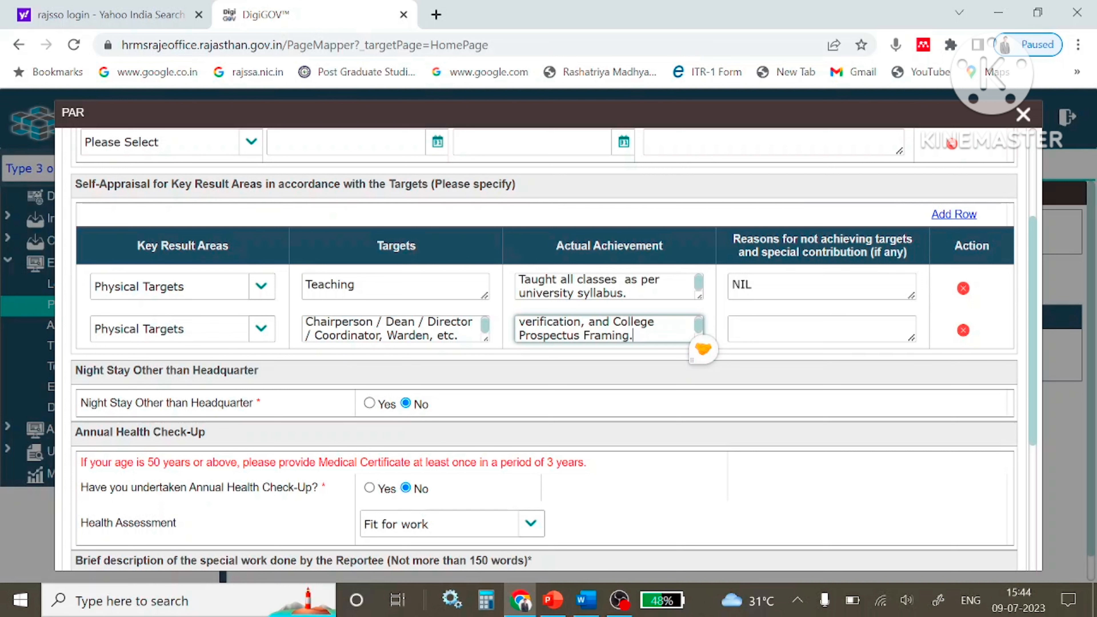
pyautogui.click(733, 327)
pyautogui.write('NI')
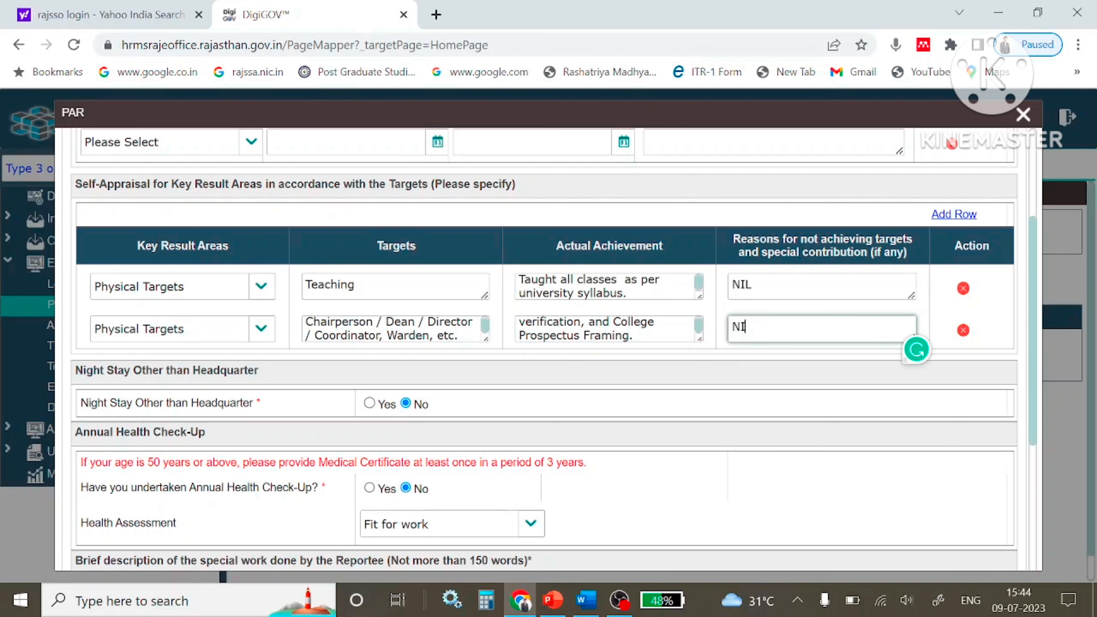
pyautogui.write('L')
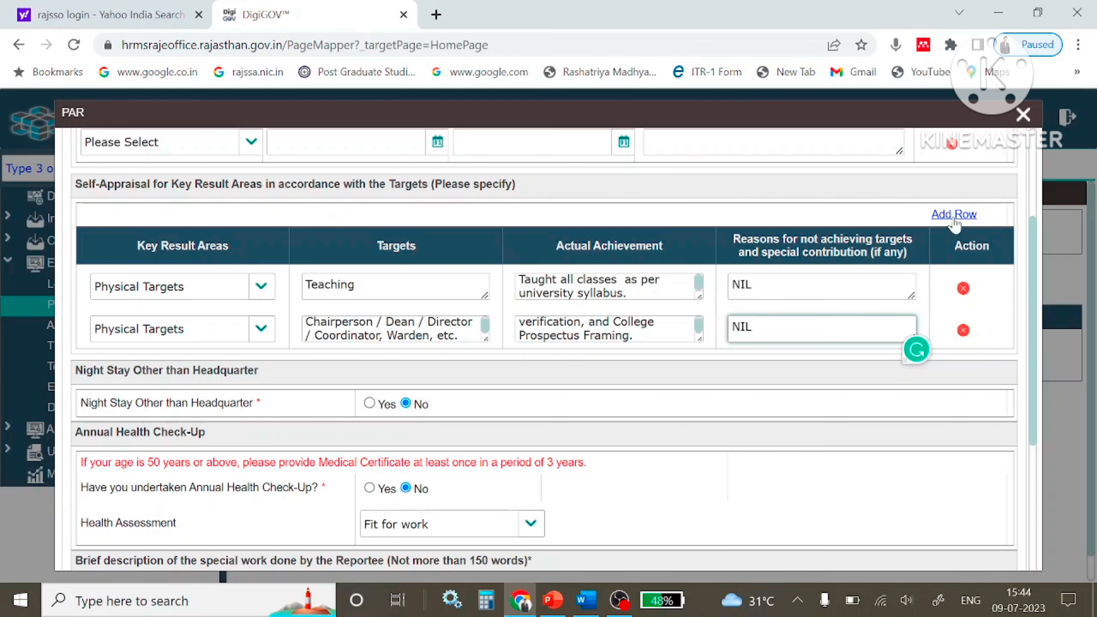
pyautogui.click(954, 214)
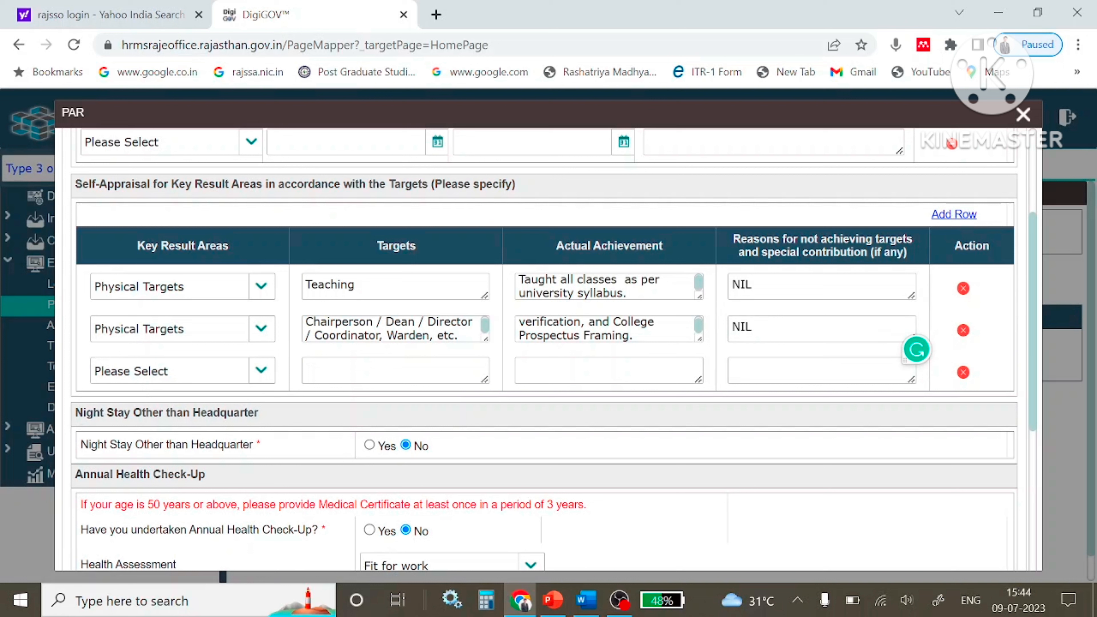
# Set row 3 to Physical Targets with the examination paper evaluation duties as its target.
pyautogui.click(266, 372)
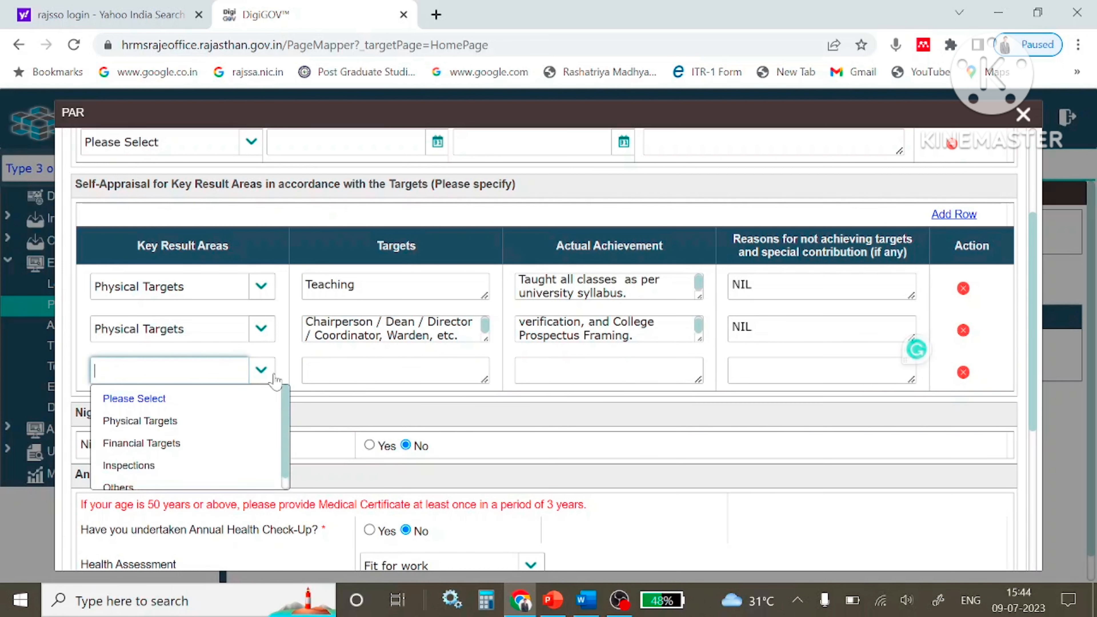
pyautogui.click(164, 427)
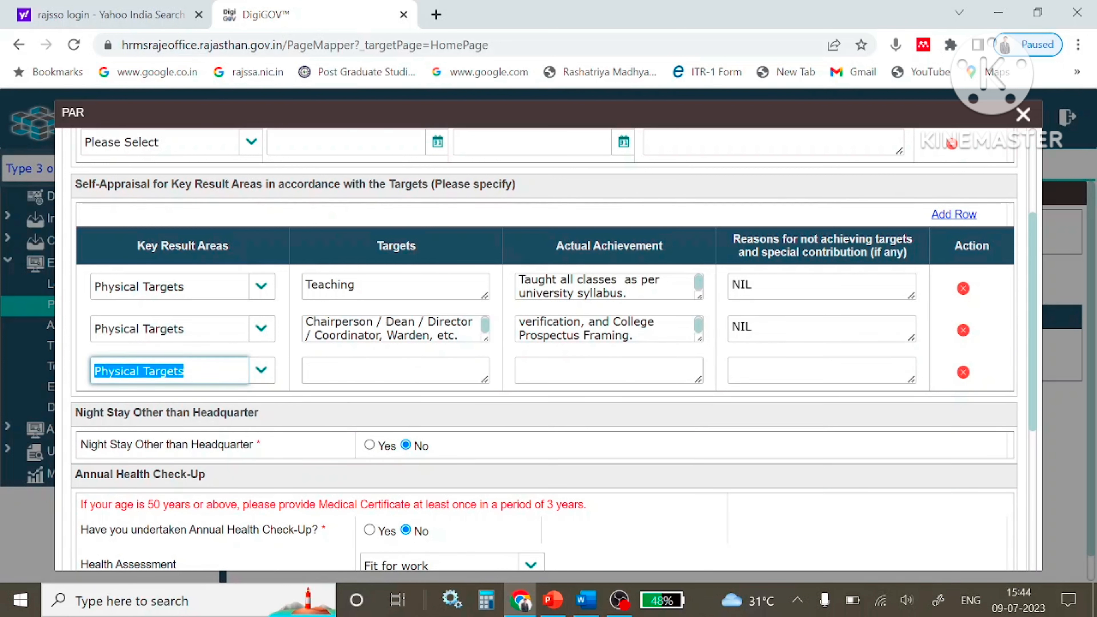
pyautogui.press('Tab')
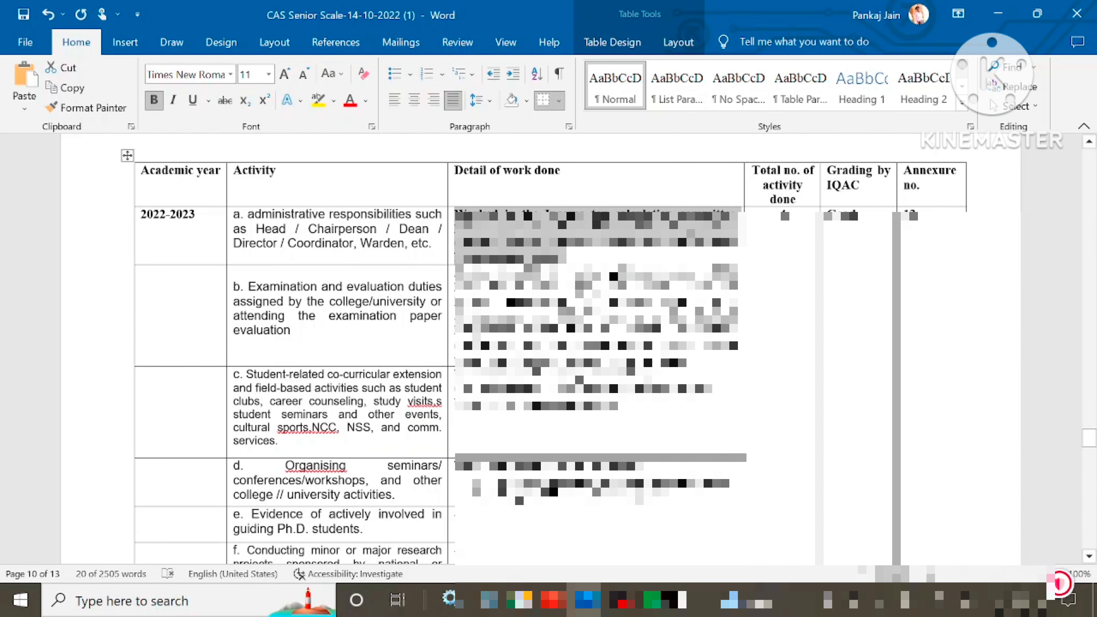
pyautogui.moveTo(248, 286); pyautogui.dragTo(300, 330)
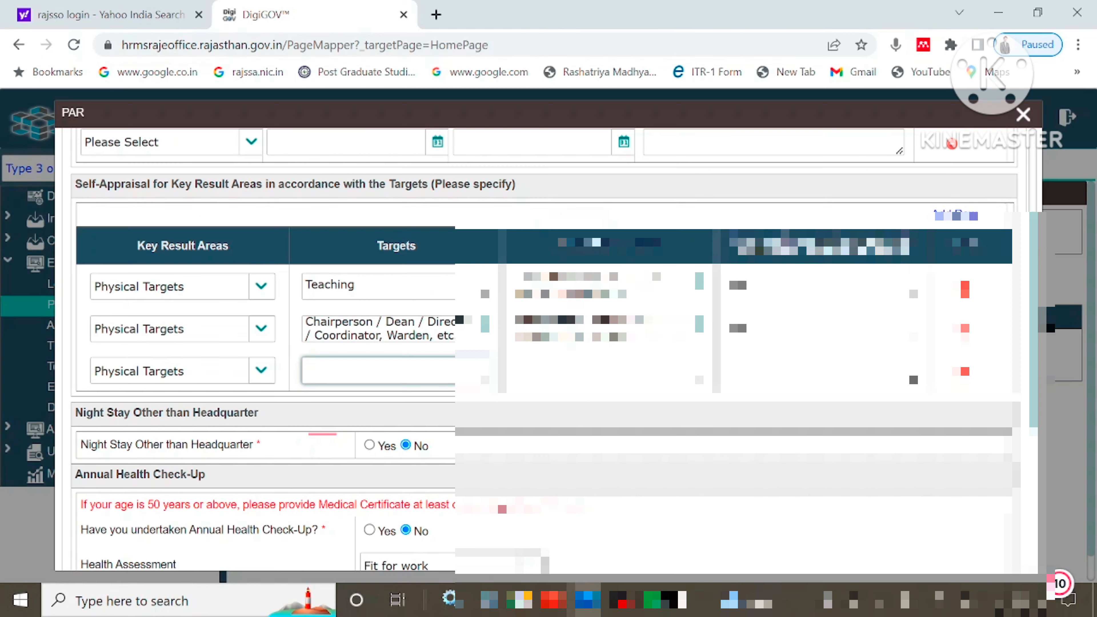
pyautogui.hotkey('alt', 'Tab')
pyautogui.write('the examination paper evaluation')
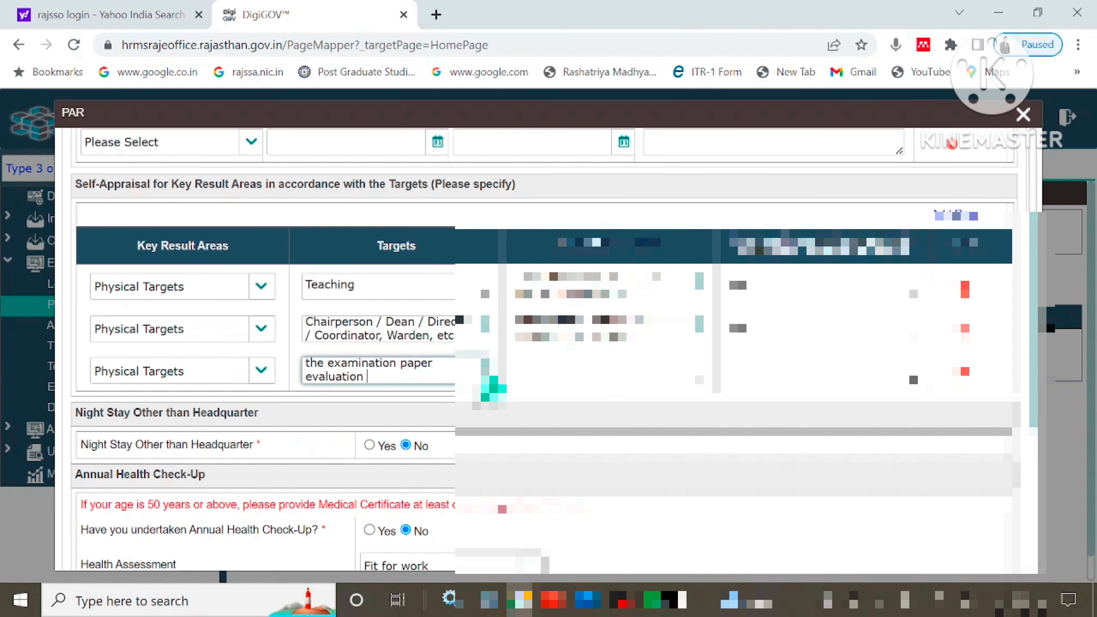
# Paste the examination work details as row 3's achievement, reason NIL, and add a fourth row.
pyautogui.hotkey('alt', 'Tab')
pyautogui.click(784, 209)
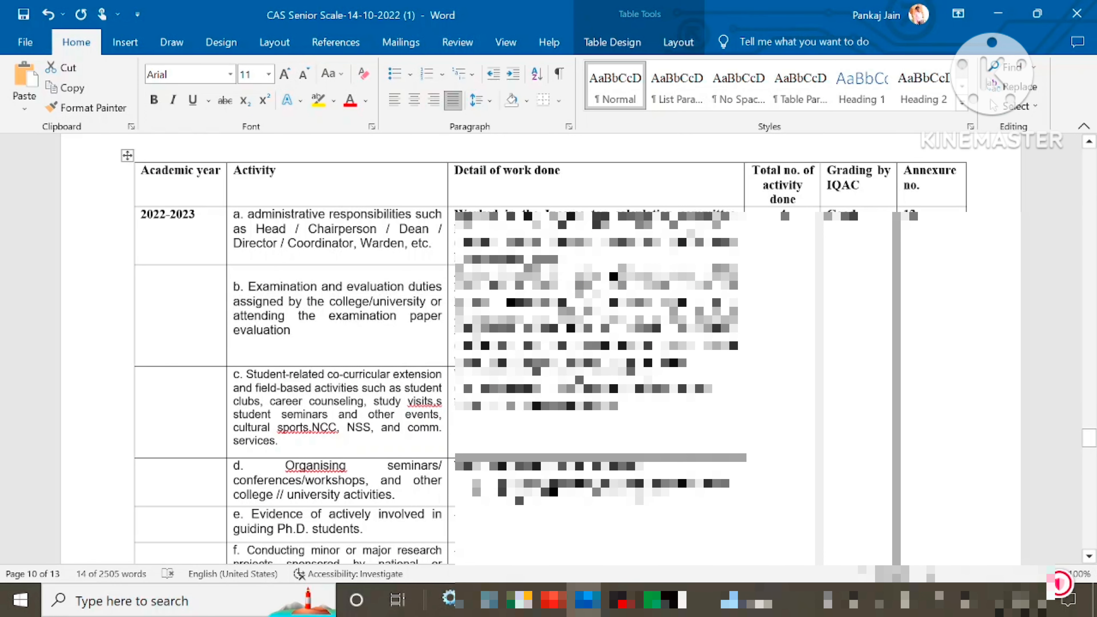
pyautogui.moveTo(457, 268); pyautogui.dragTo(687, 363)
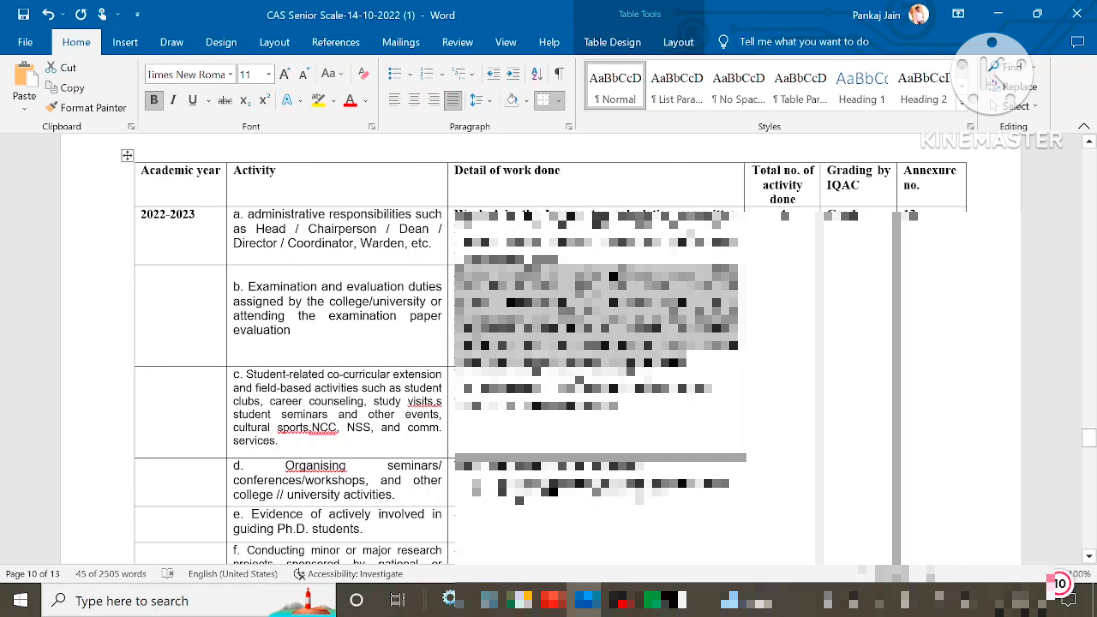
pyautogui.hotkey('alt', 'Tab')
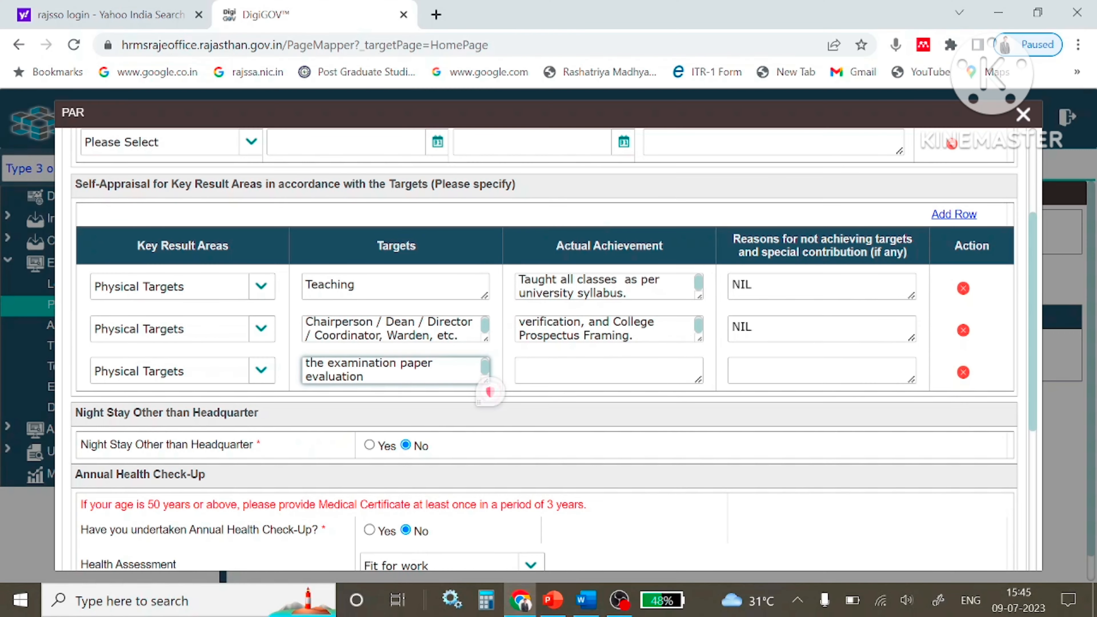
pyautogui.click(605, 370)
pyautogui.hotkey('ctrl', 'v')
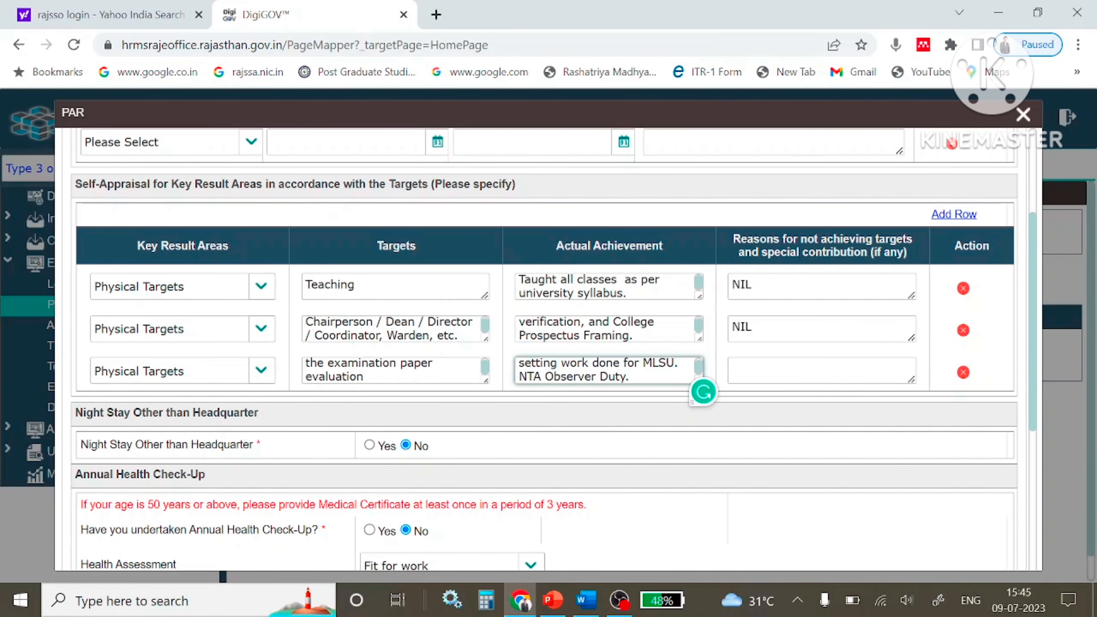
pyautogui.click(821, 370)
pyautogui.write('NIL')
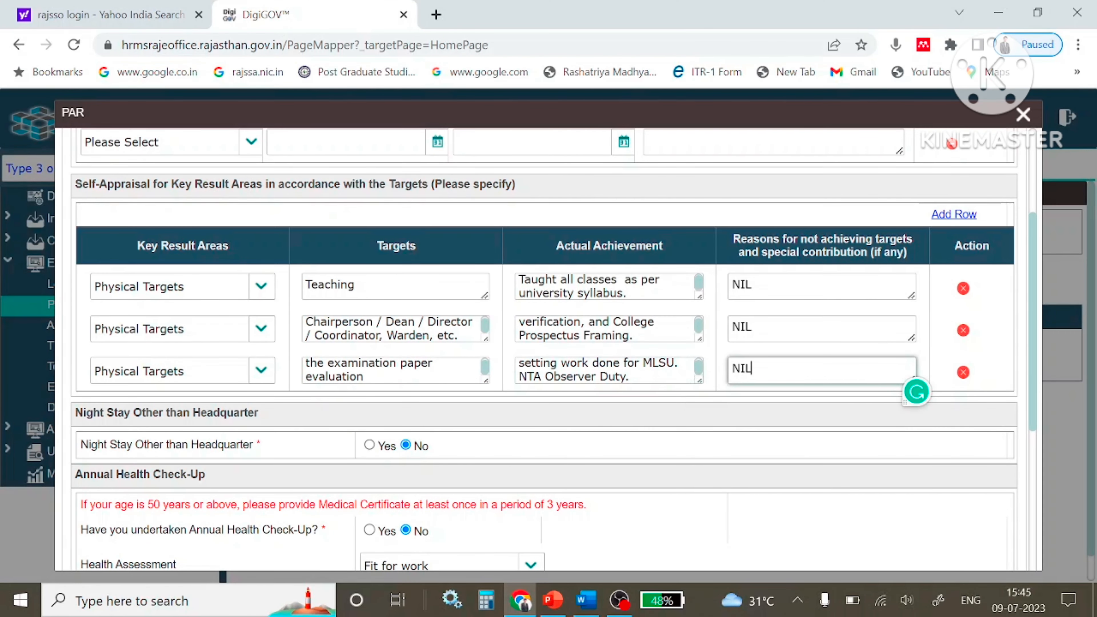
pyautogui.click(955, 214)
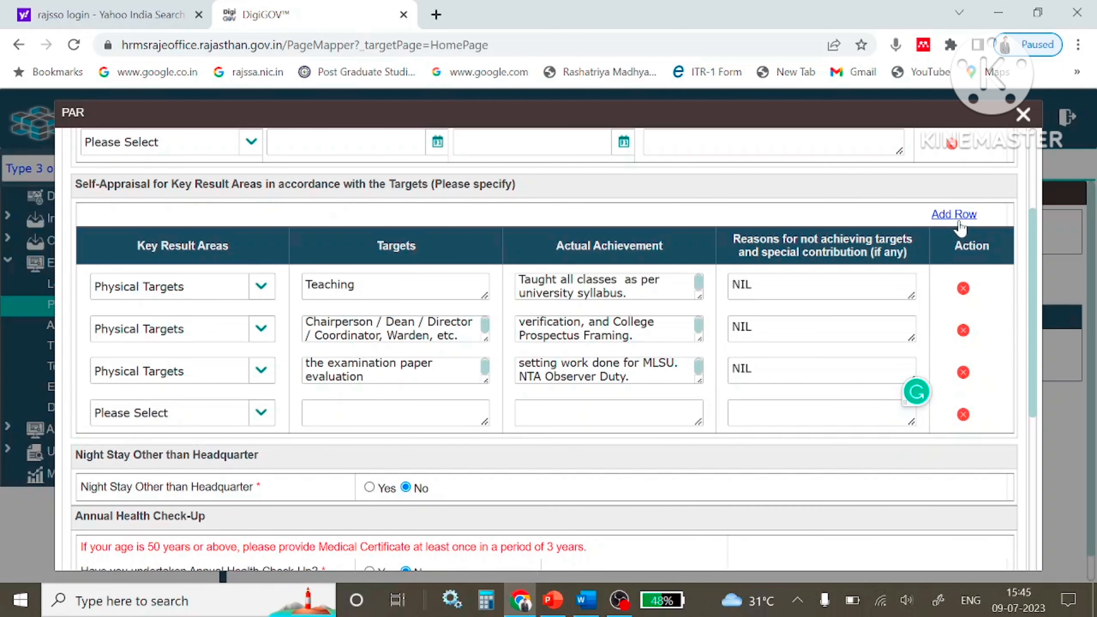
# Set row 4 to Physical Targets with the student co-curricular activities text as its target.
pyautogui.click(242, 414)
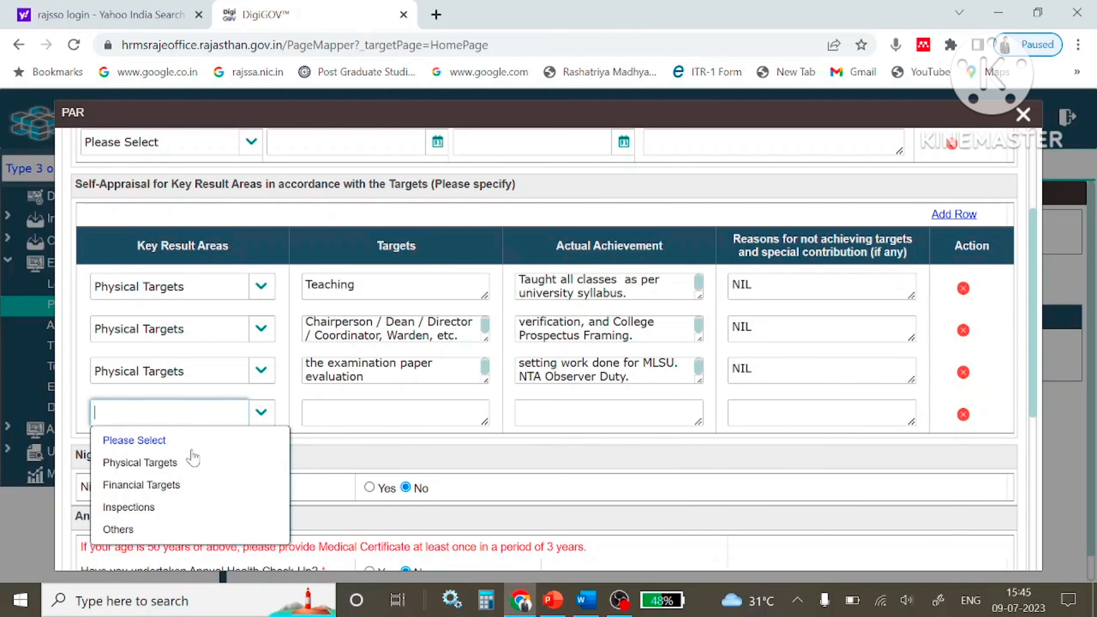
pyautogui.click(171, 482)
pyautogui.click(260, 413)
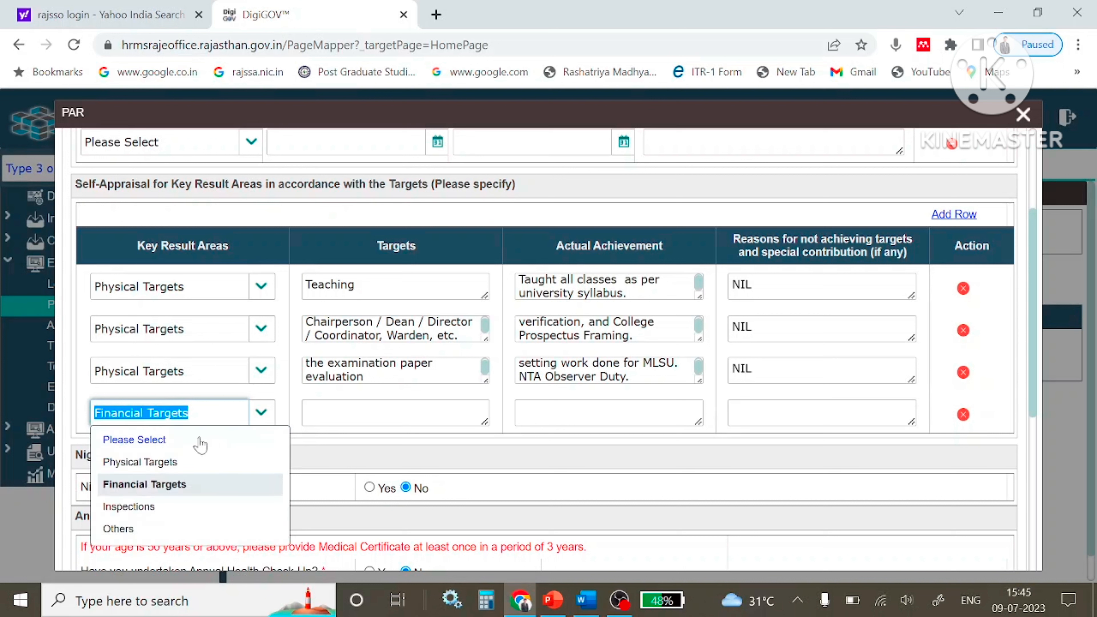
pyautogui.click(168, 461)
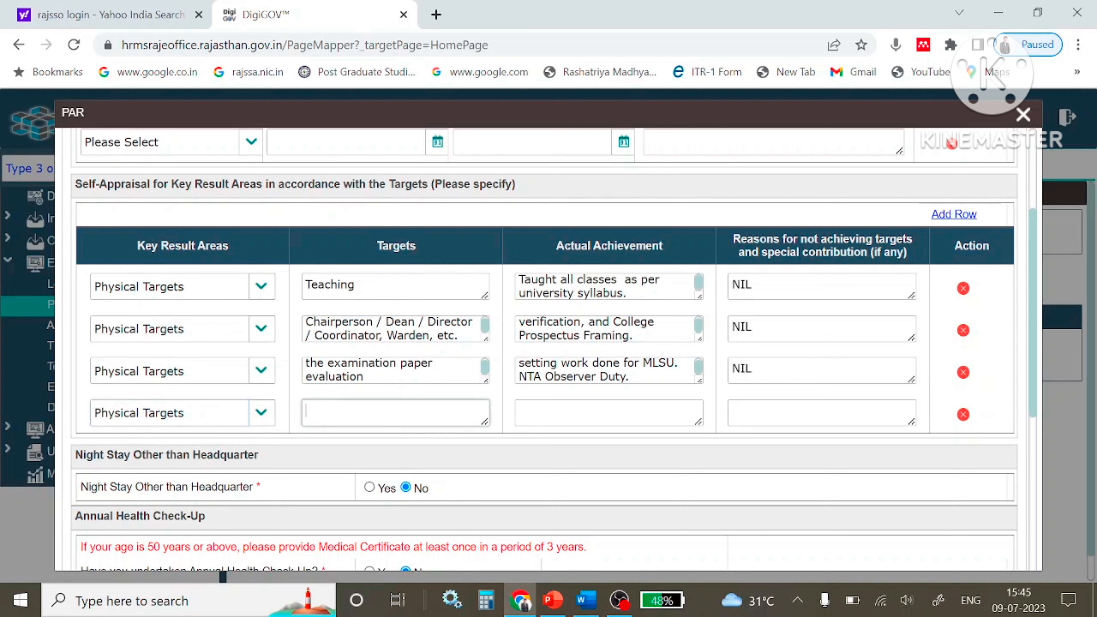
pyautogui.click(486, 422)
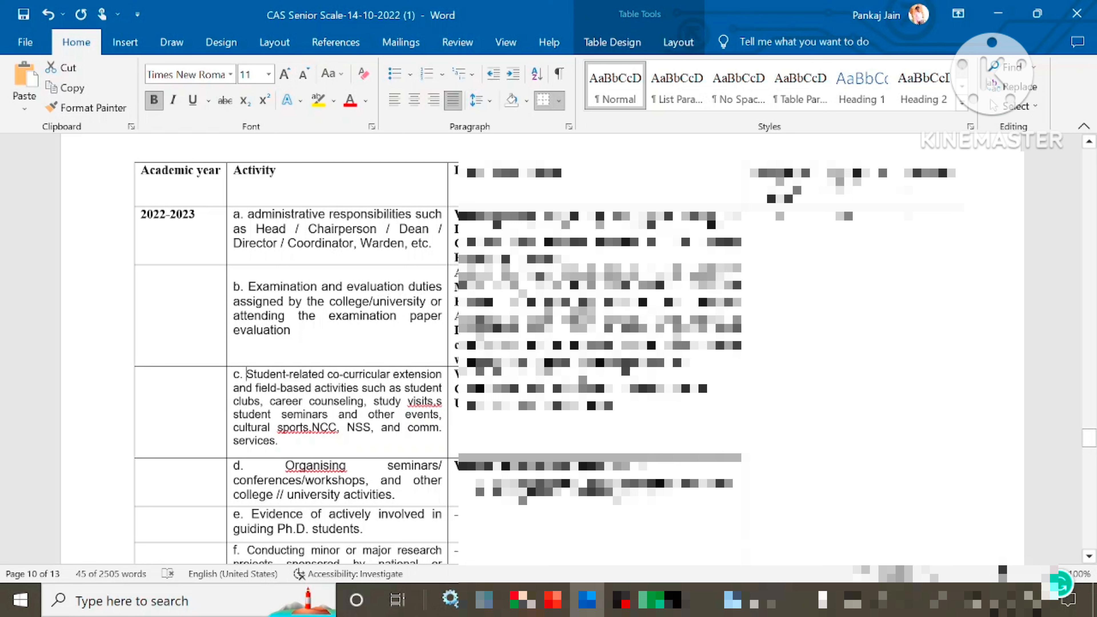
pyautogui.moveTo(247, 374); pyautogui.dragTo(278, 441)
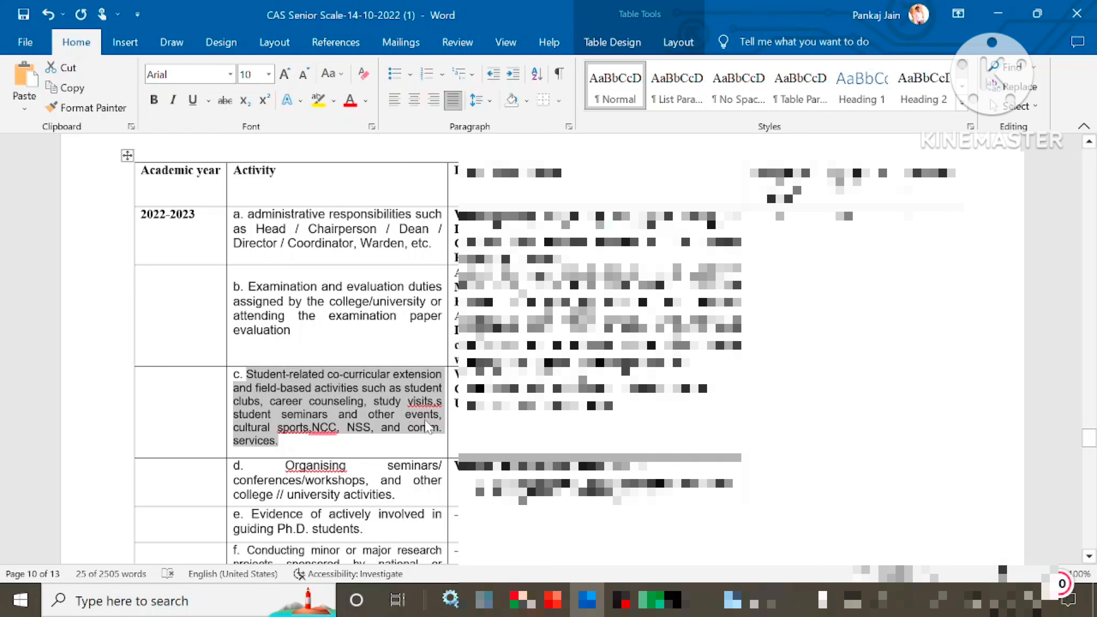
pyautogui.hotkey('alt', 'Tab')
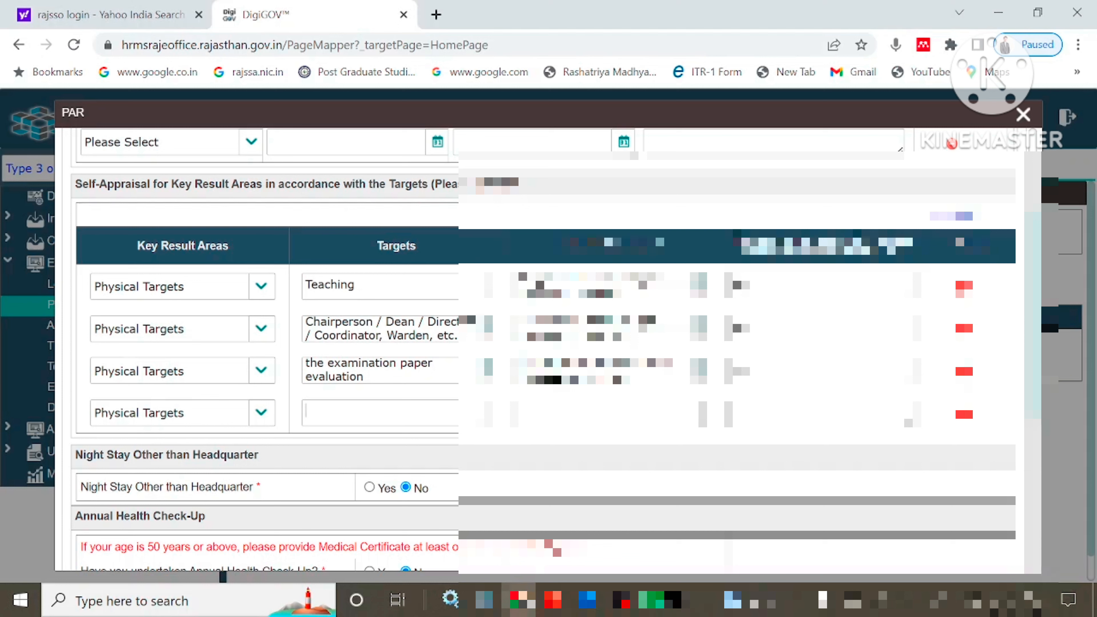
pyautogui.hotkey('ctrl', 'v')
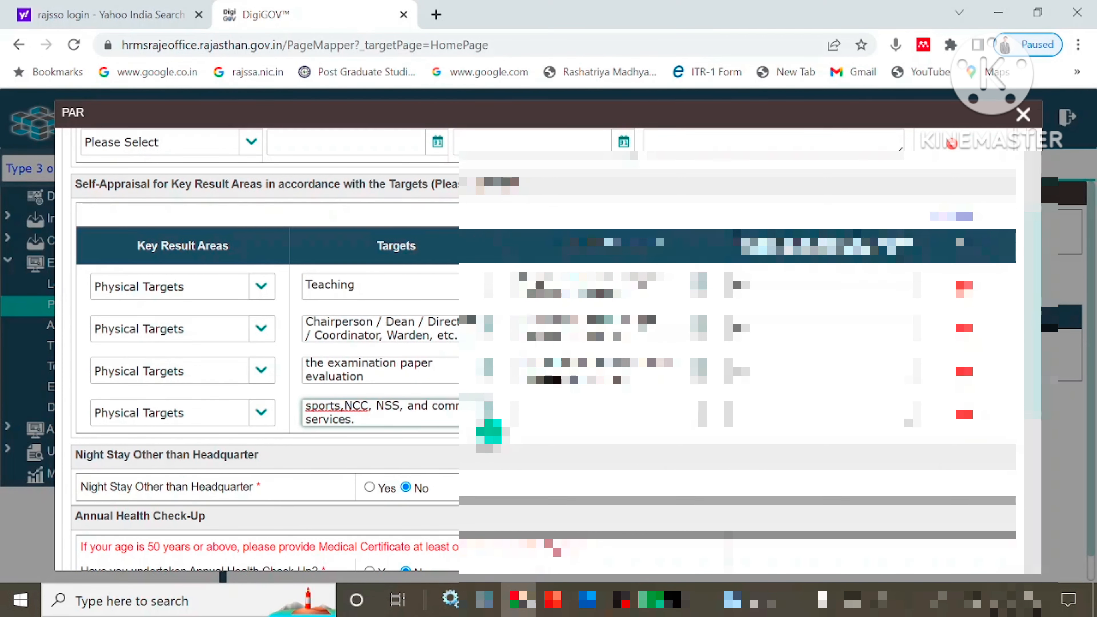
# Give row 4 the achievement 'UGC NTA NET classes taken.', reason NIL, and add a fifth row.
pyautogui.hotkey('alt', 'Tab')
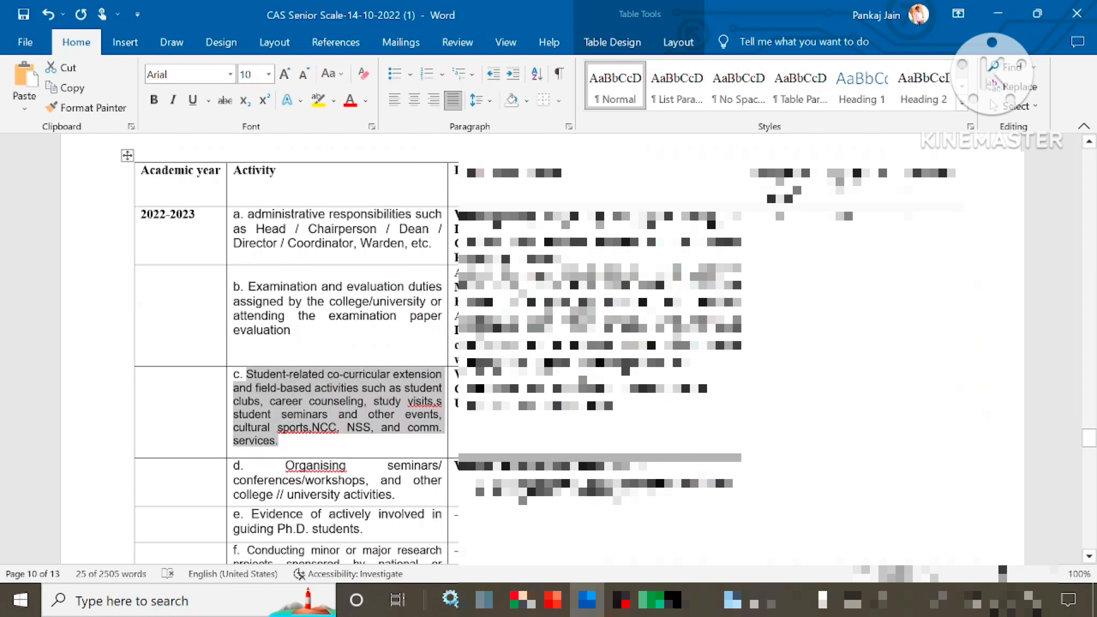
pyautogui.moveTo(455, 373); pyautogui.dragTo(725, 406)
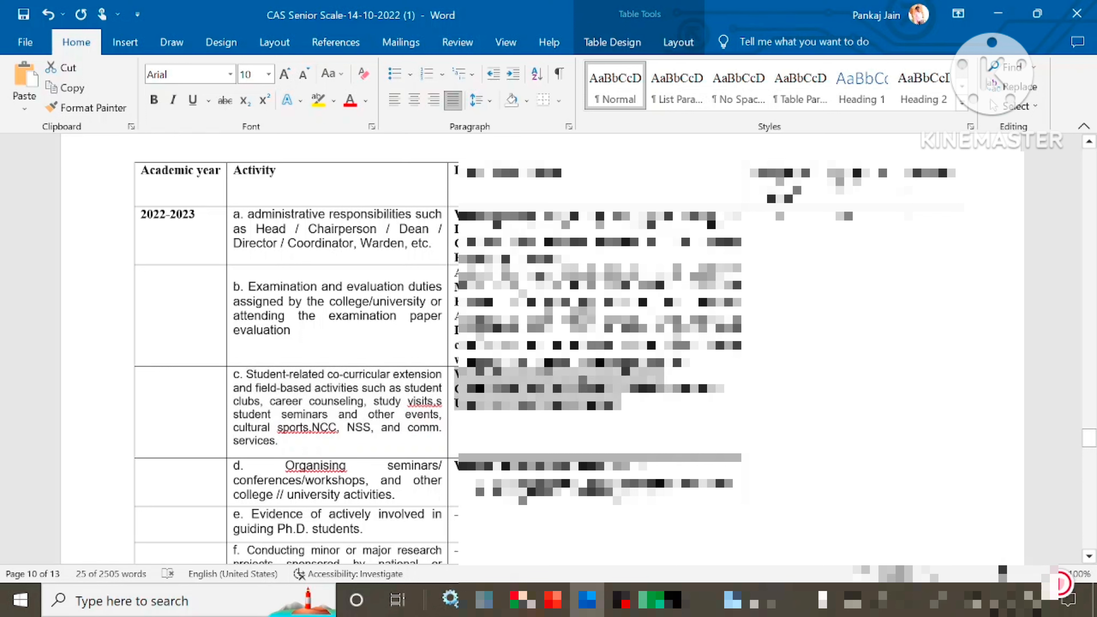
pyautogui.moveTo(647, 419); pyautogui.dragTo(465, 419)
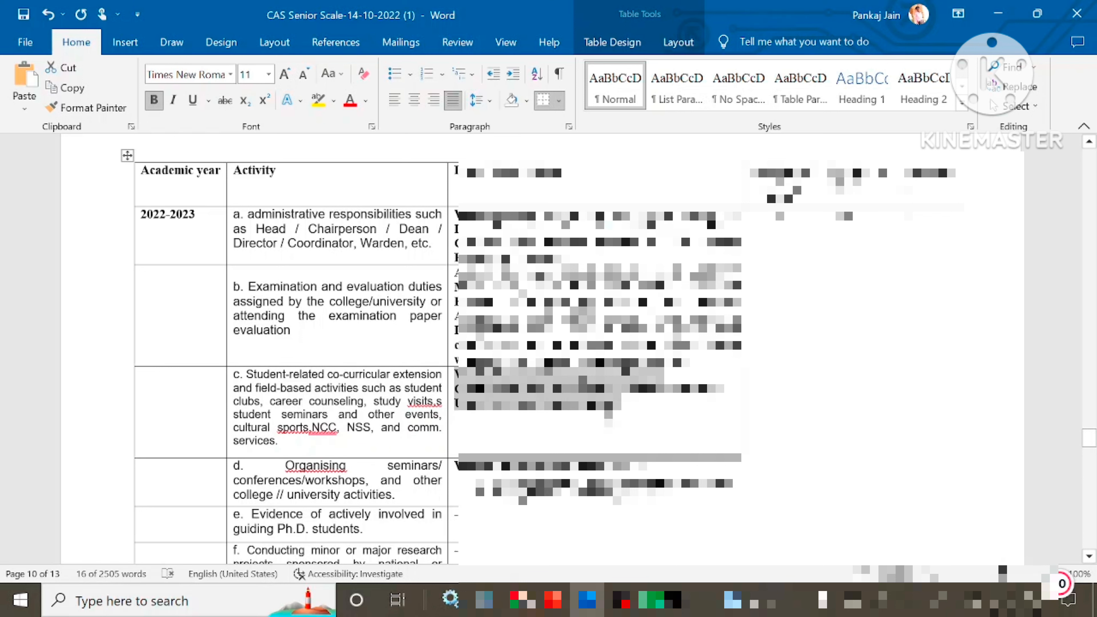
pyautogui.hotkey('alt', 'Tab')
pyautogui.click(607, 413)
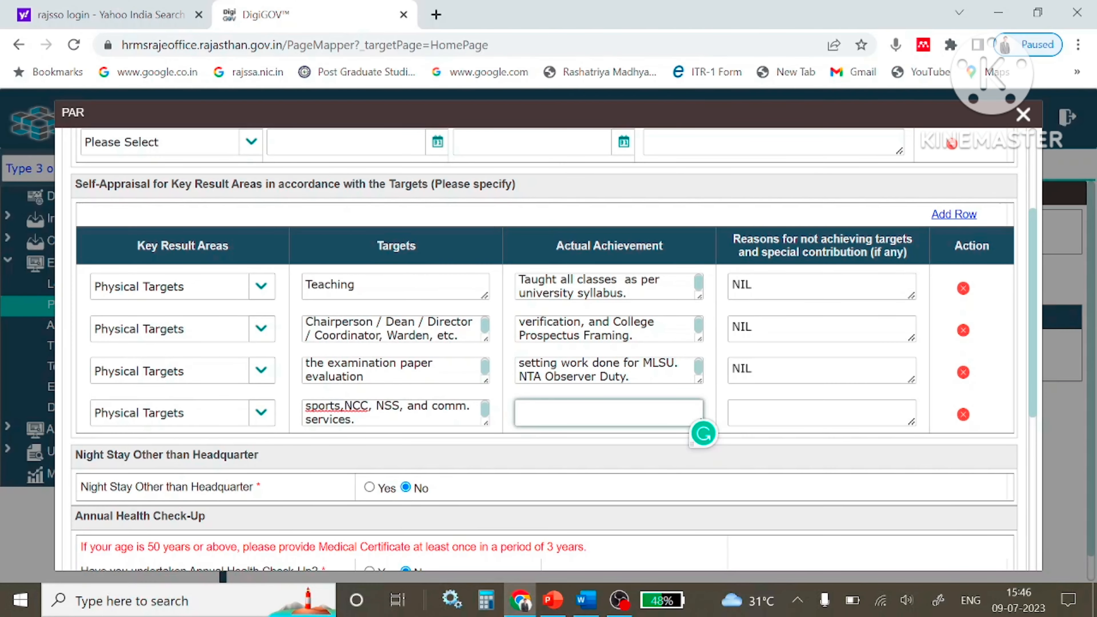
pyautogui.write('UGC NTA NET classes taken.')
pyautogui.click(733, 411)
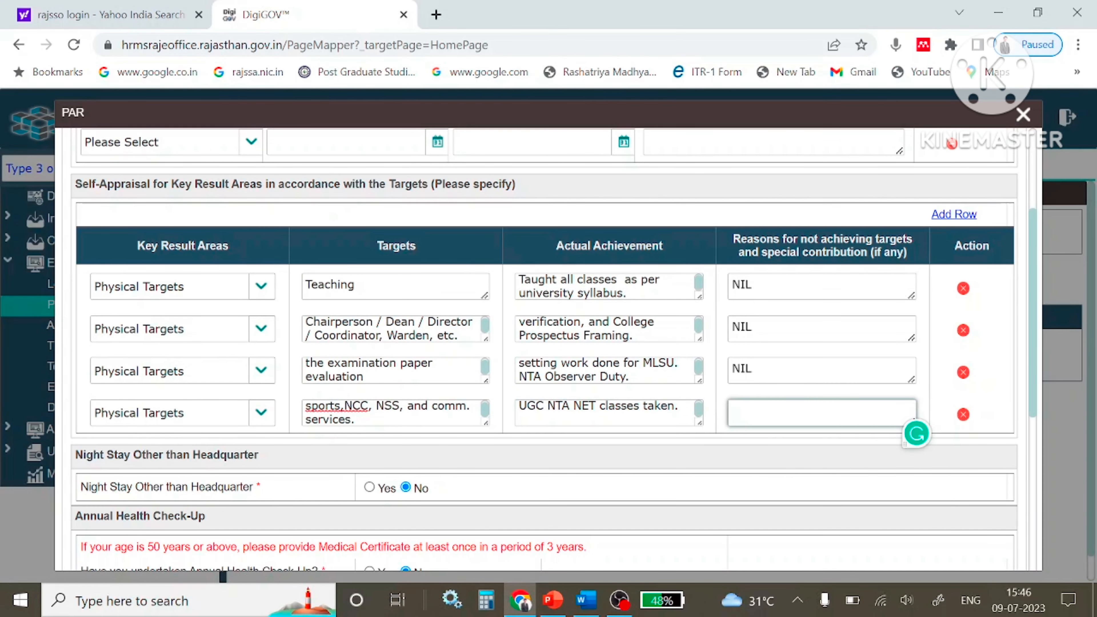
pyautogui.write('NIL')
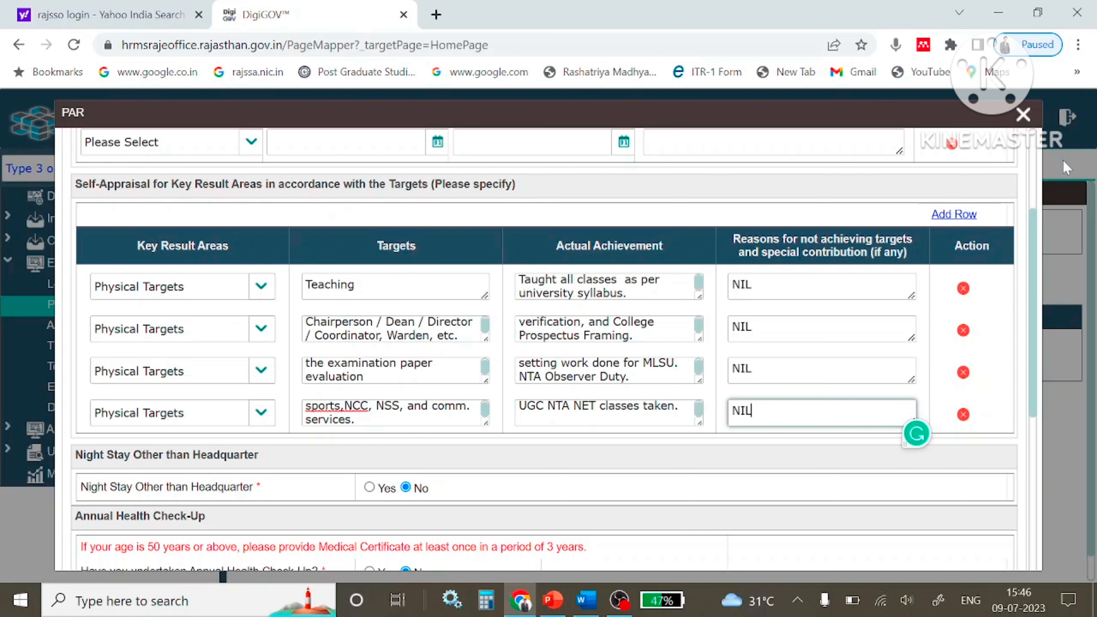
pyautogui.click(953, 214)
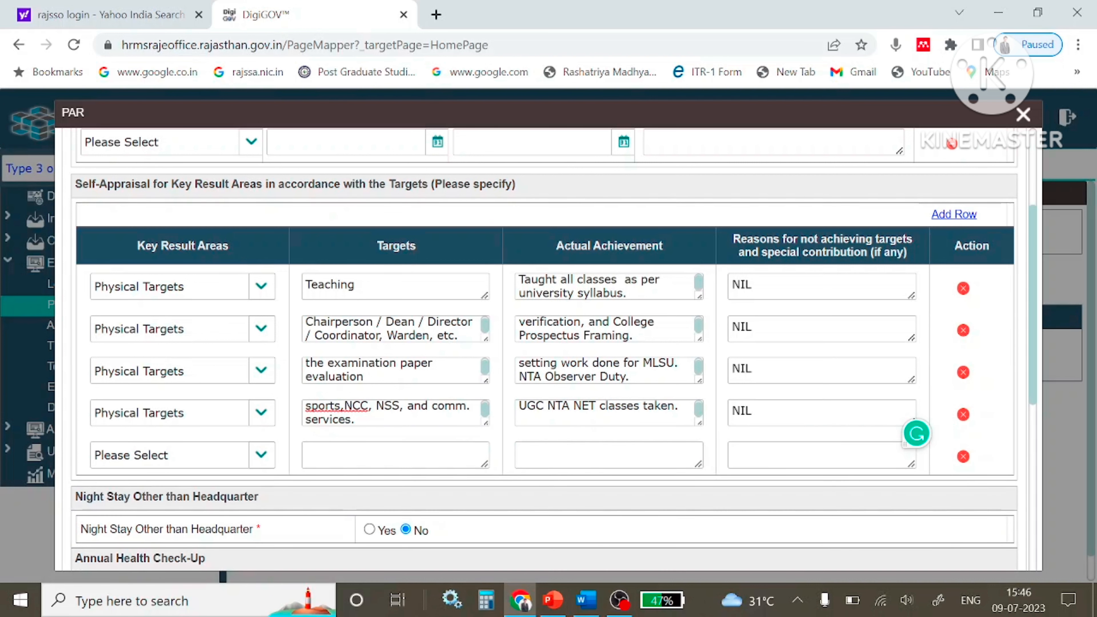
# Set row 5 to Physical Targets with activity d's seminar/workshop text as its target.
pyautogui.click(261, 455)
pyautogui.click(173, 522)
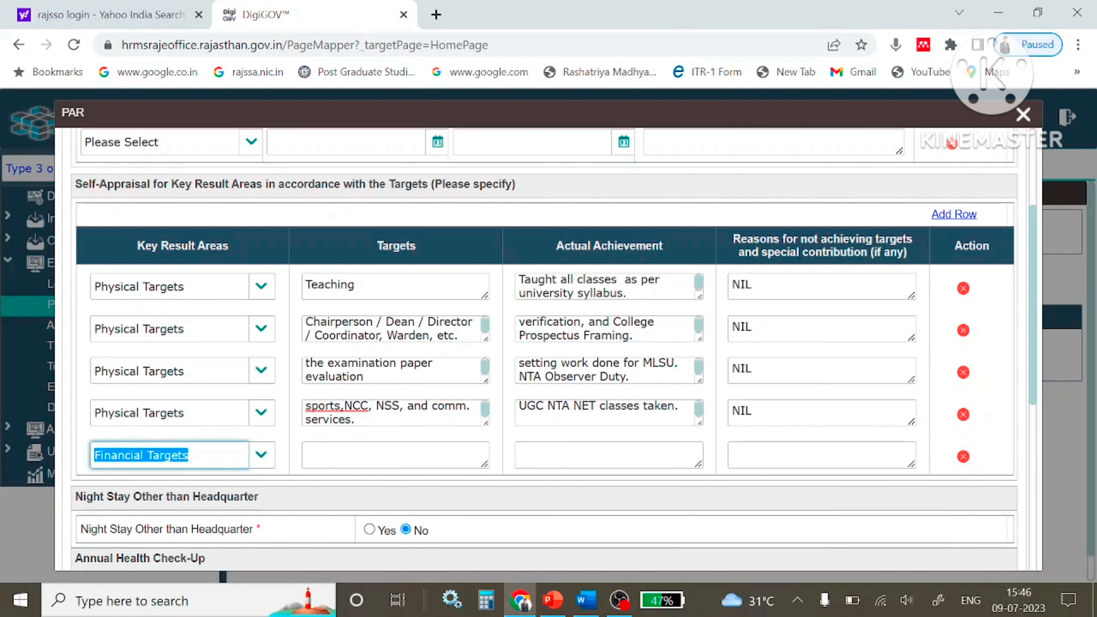
pyautogui.click(261, 455)
pyautogui.click(147, 499)
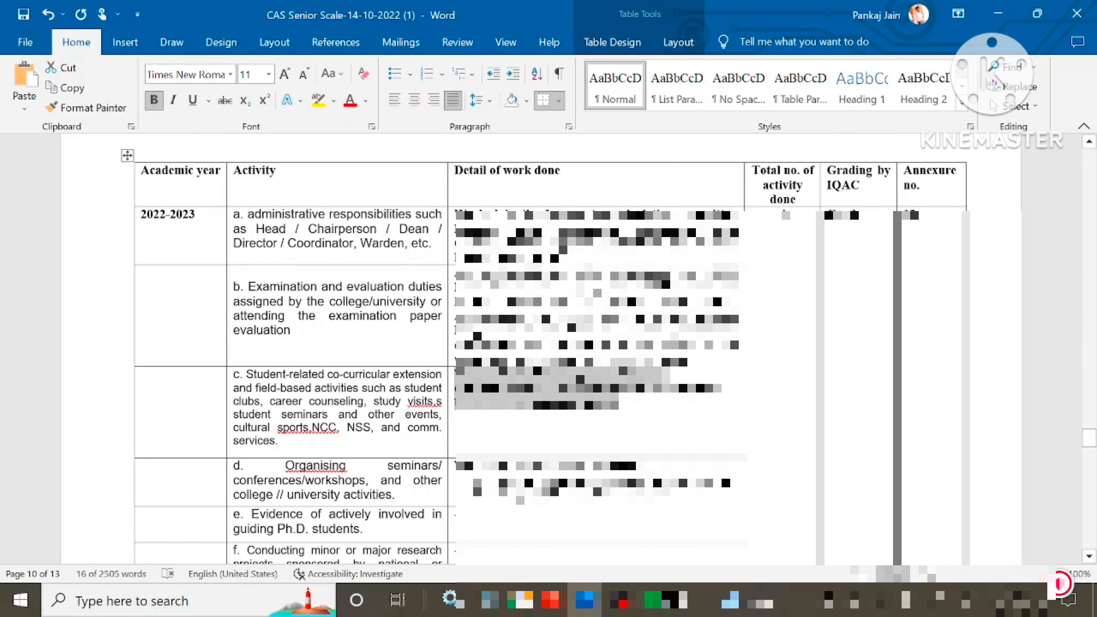
pyautogui.moveTo(285, 466); pyautogui.dragTo(397, 495)
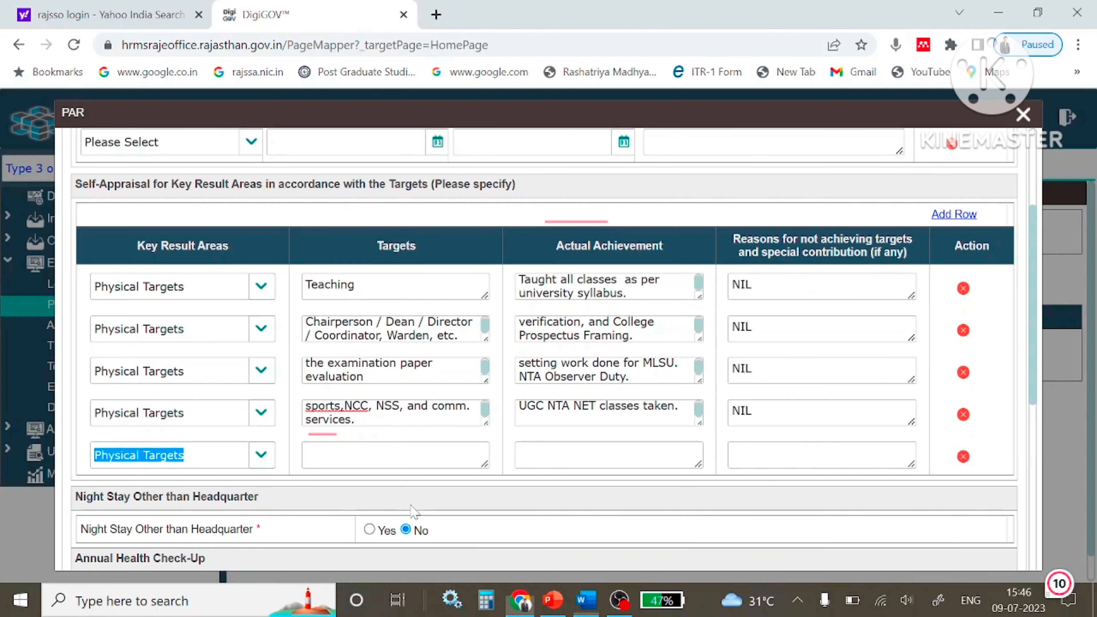
pyautogui.click(395, 456)
pyautogui.hotkey('ctrl', 'v')
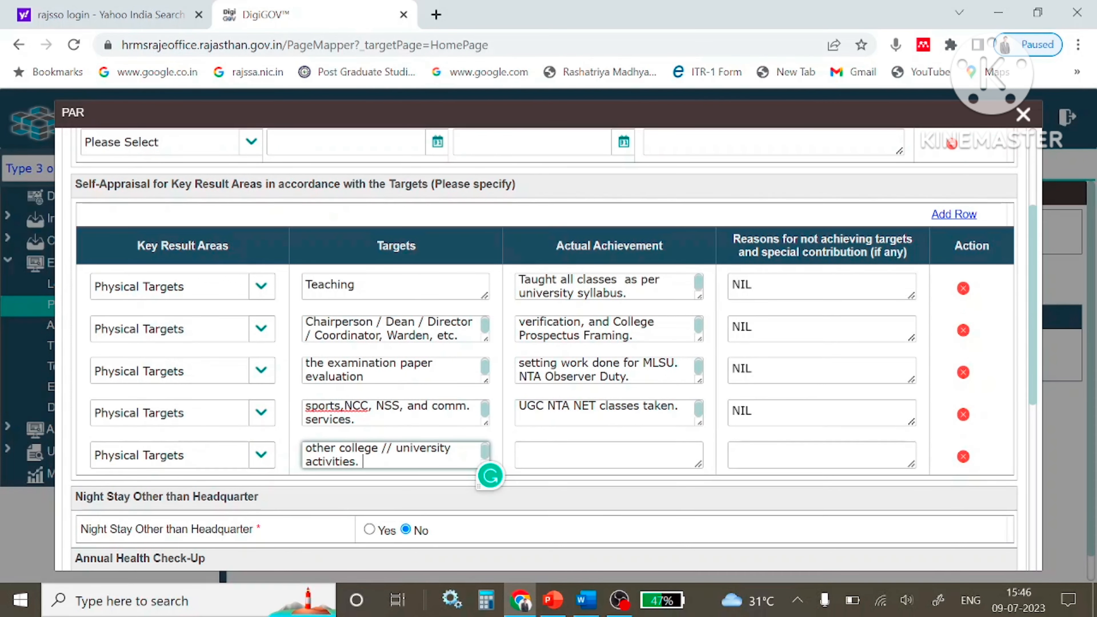
# Paste the workshop proposals as row 5's achievement, reason NIL, and add a sixth row.
pyautogui.click(609, 455)
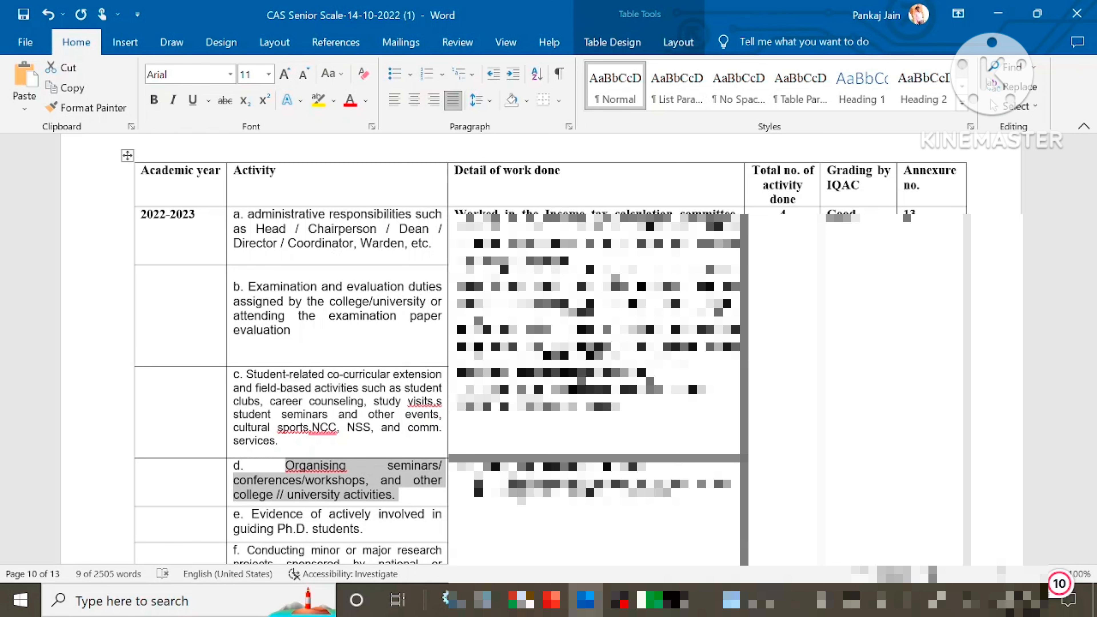
pyautogui.press('Tab')
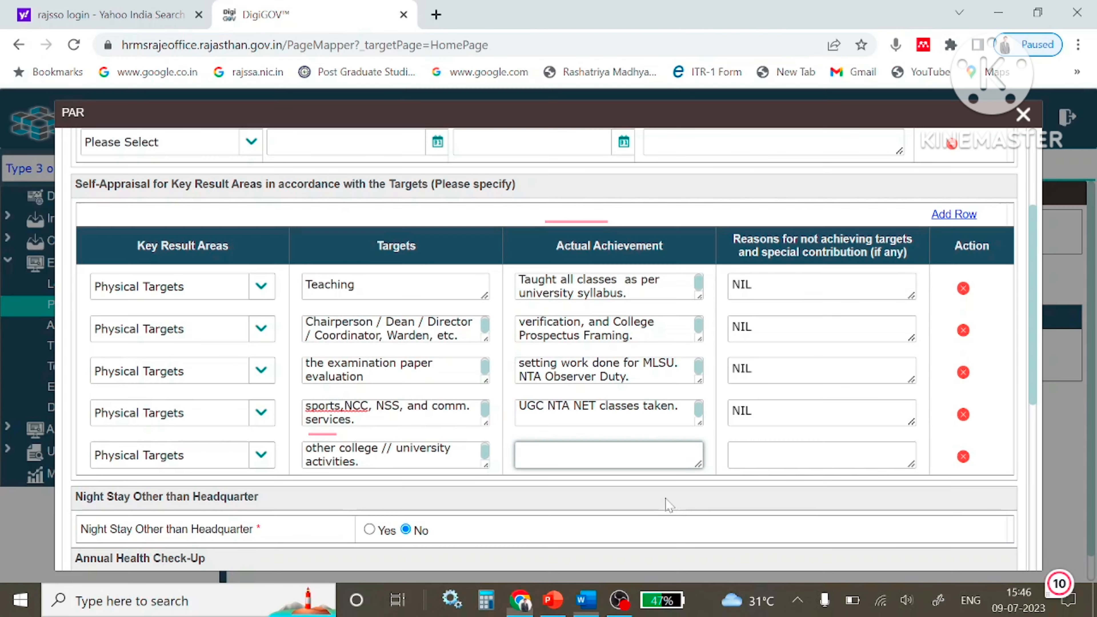
pyautogui.click(604, 455)
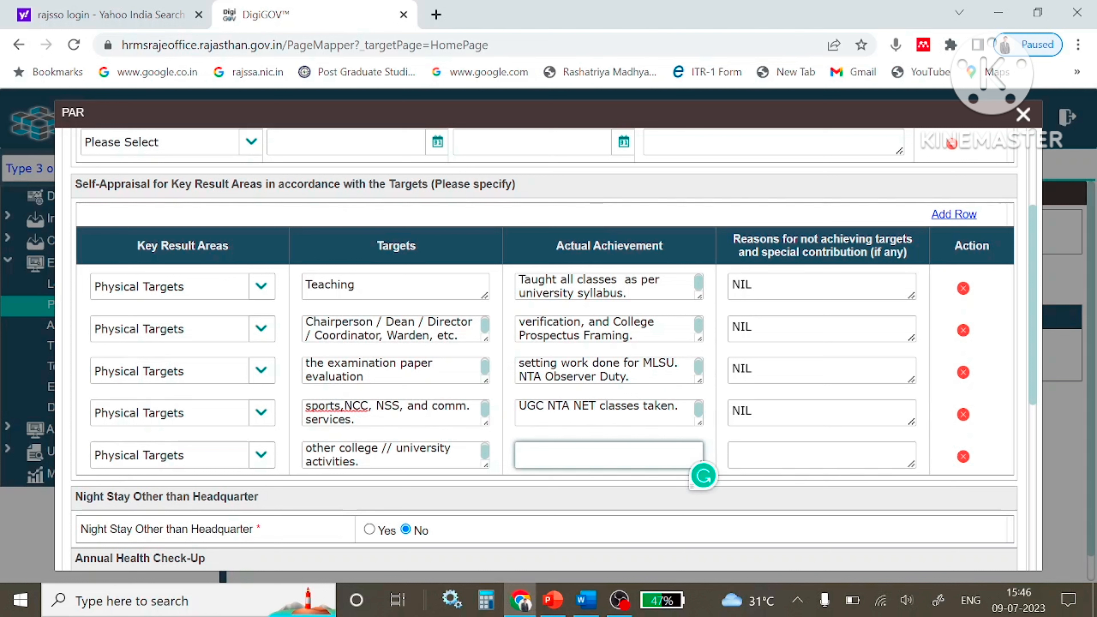
pyautogui.hotkey('ctrl', 'v')
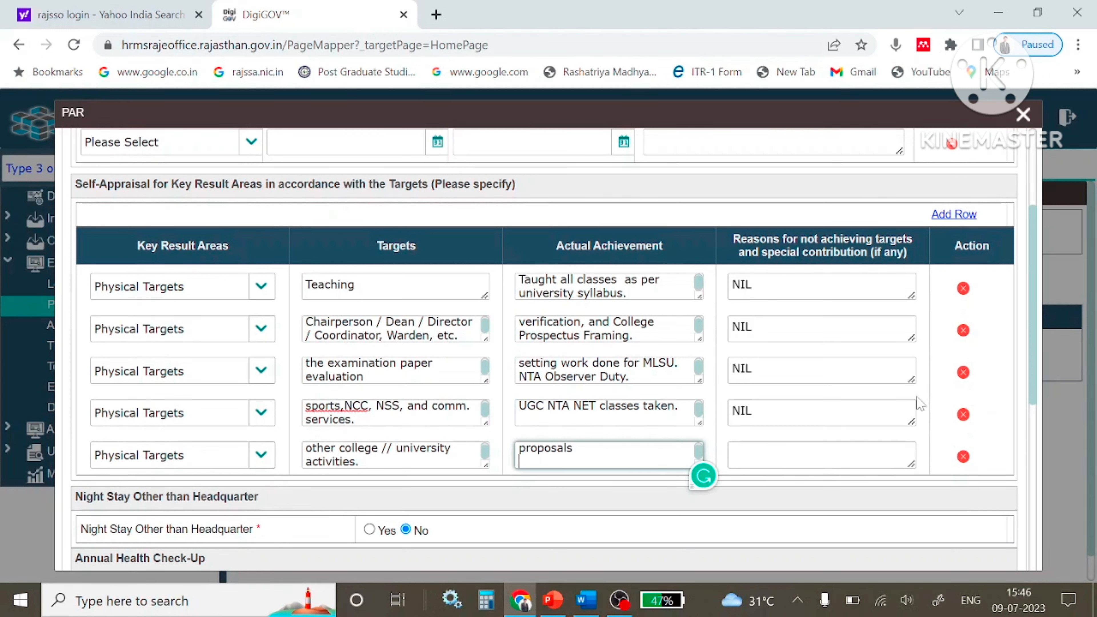
pyautogui.click(820, 455)
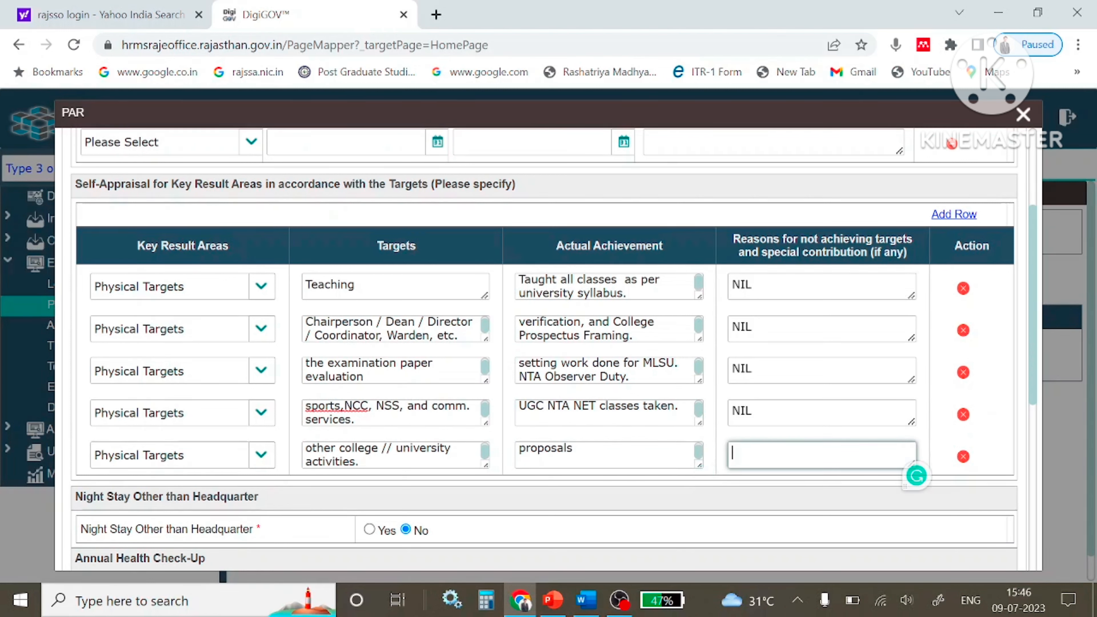
pyautogui.write('NIL')
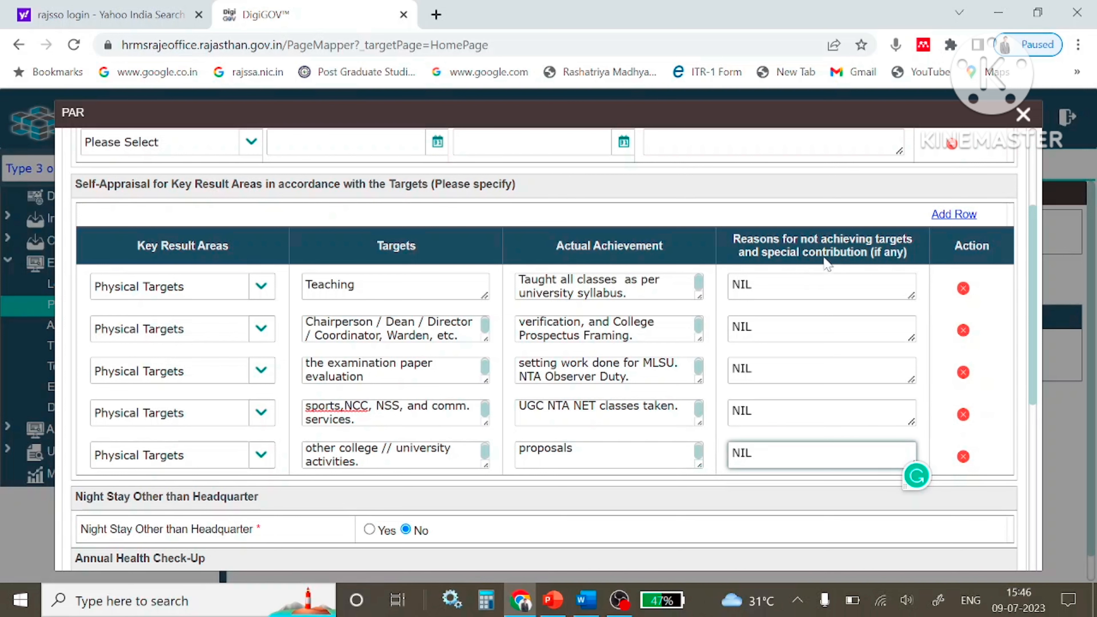
pyautogui.click(960, 215)
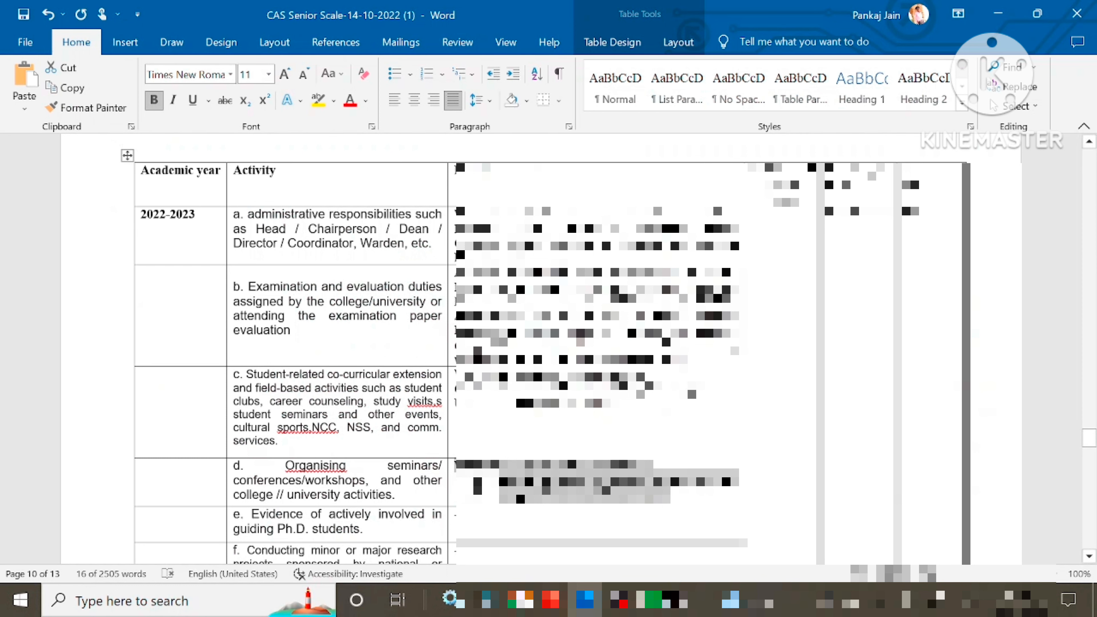
# Focus the sixth row's Targets and achievement boxes and paste text copied from Word.
pyautogui.scroll(-2, 549, 350)
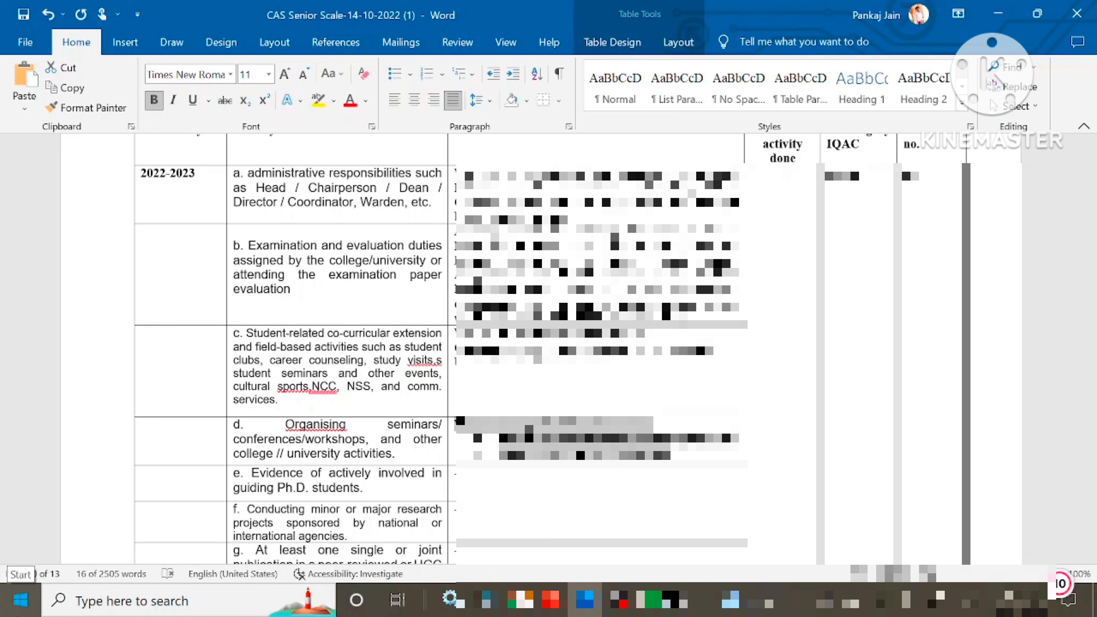
pyautogui.scroll(-2, 440, 350)
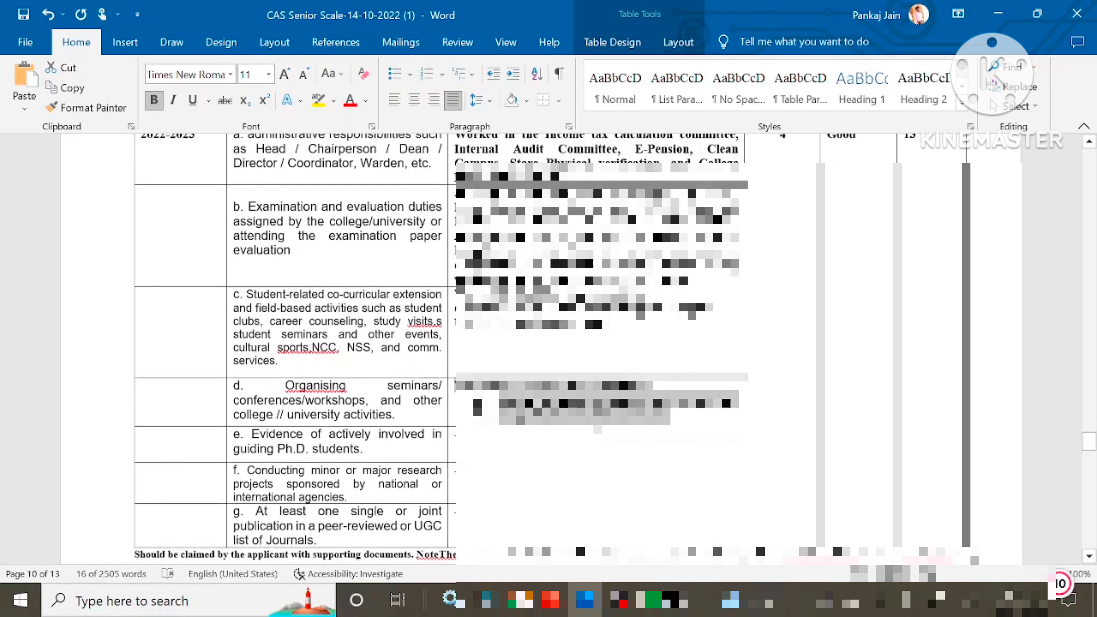
pyautogui.scroll(-3, 616, 346)
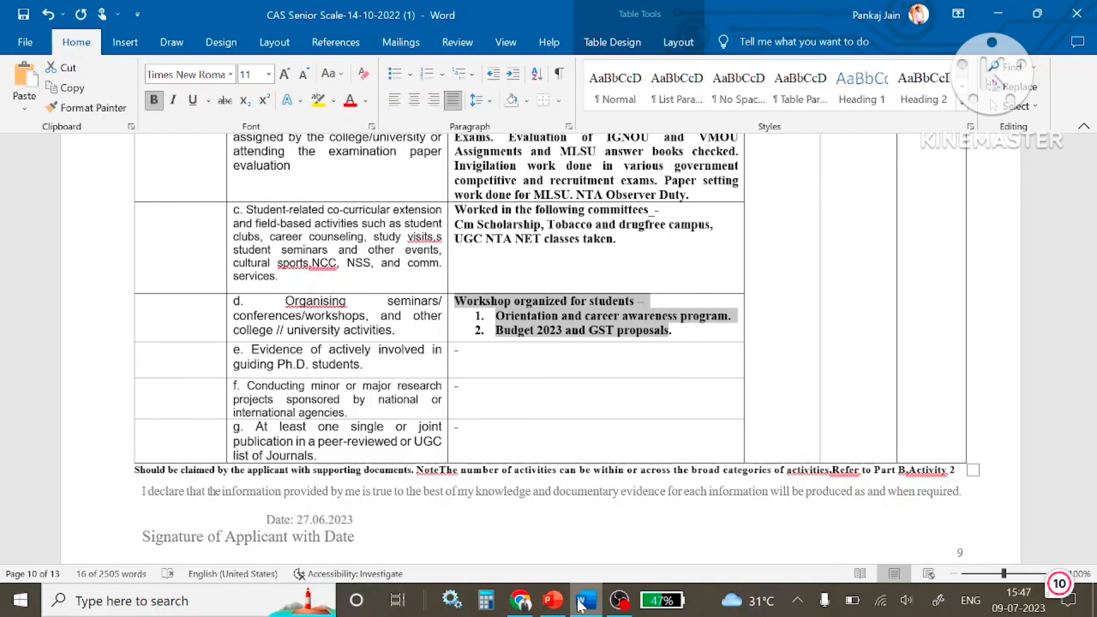
pyautogui.click(580, 602)
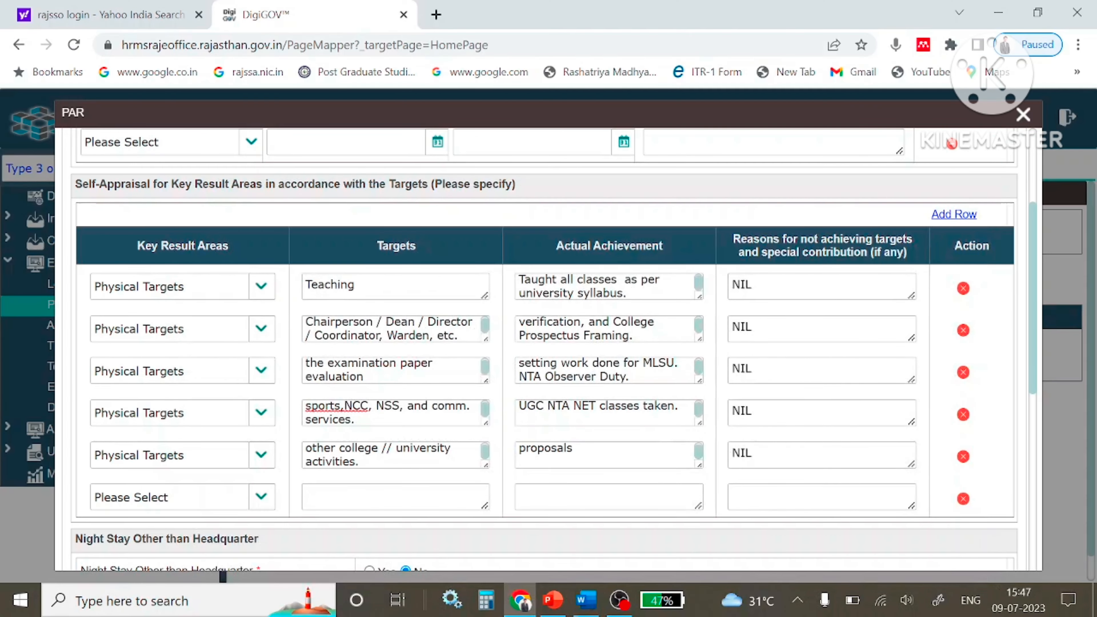
pyautogui.click(395, 497)
pyautogui.click(608, 497)
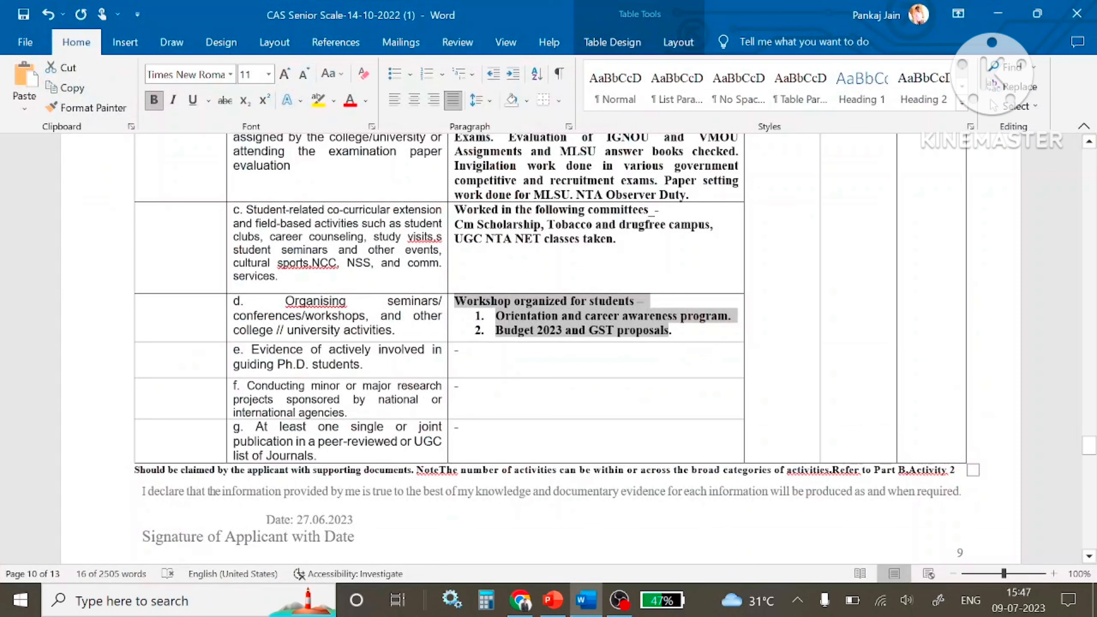
pyautogui.scroll(-2, 561, 346)
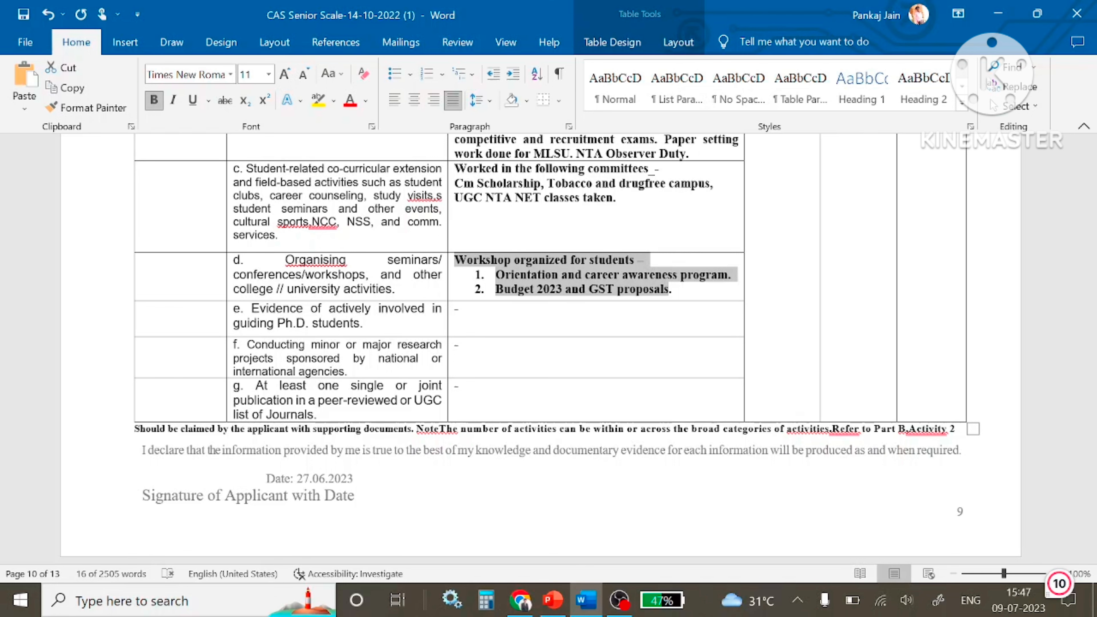
pyautogui.hotkey('alt', 'Tab')
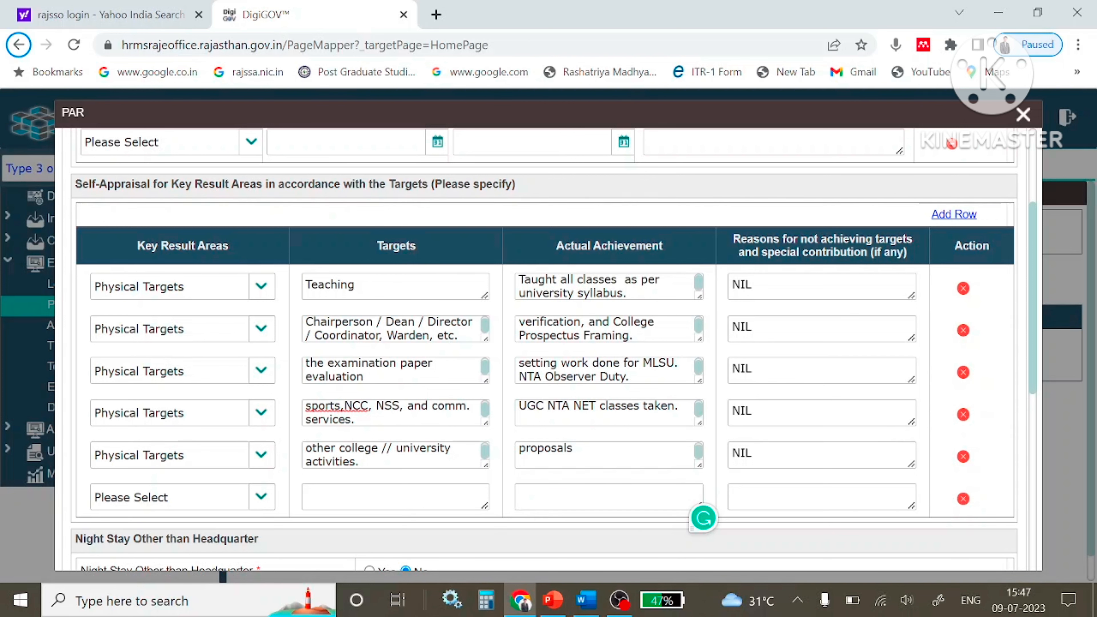
pyautogui.hotkey('alt', 'Tab')
pyautogui.hotkey('ctrl', 'c')
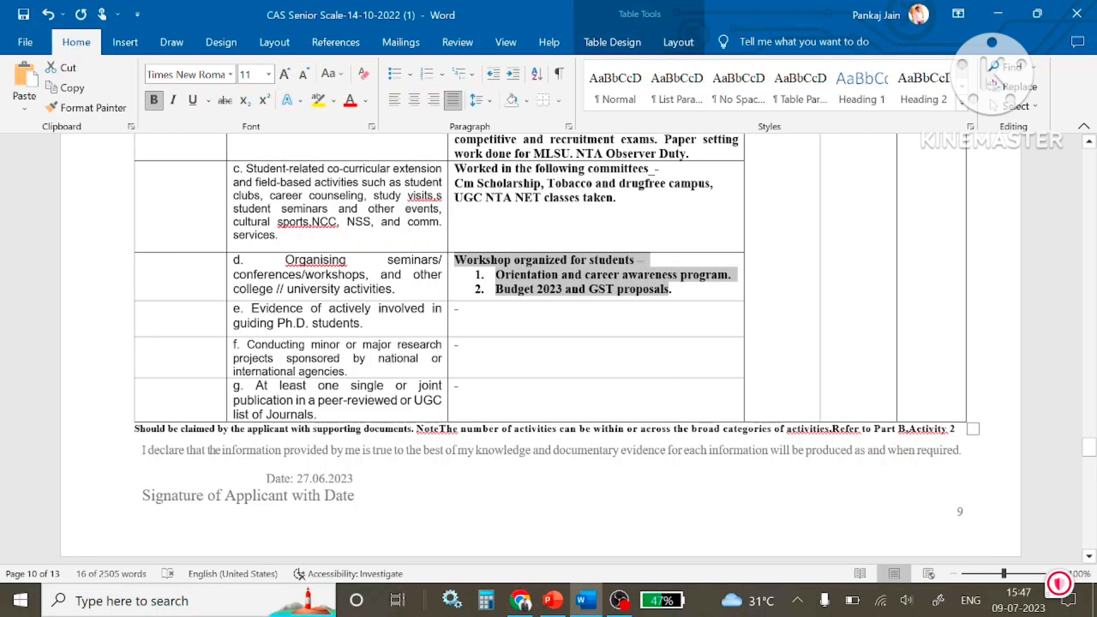
pyautogui.hotkey('alt', 'Tab')
pyautogui.hotkey('ctrl', 'v')
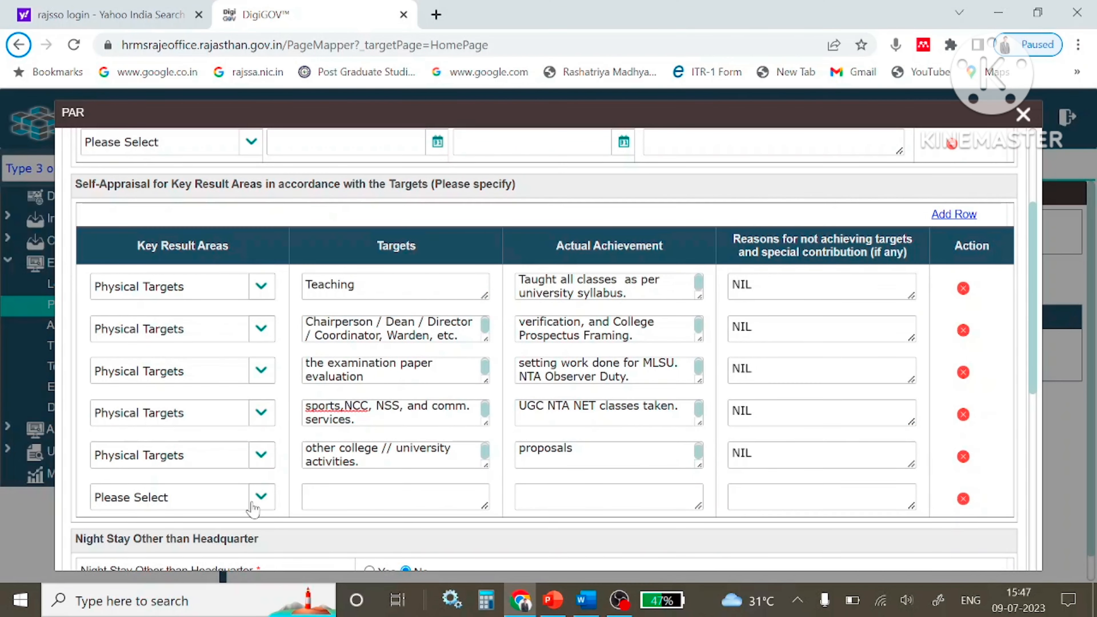
# Delete the blank sixth Key Result Area row, leaving five rows, and scroll down to Night Stay.
pyautogui.click(260, 498)
pyautogui.click(257, 502)
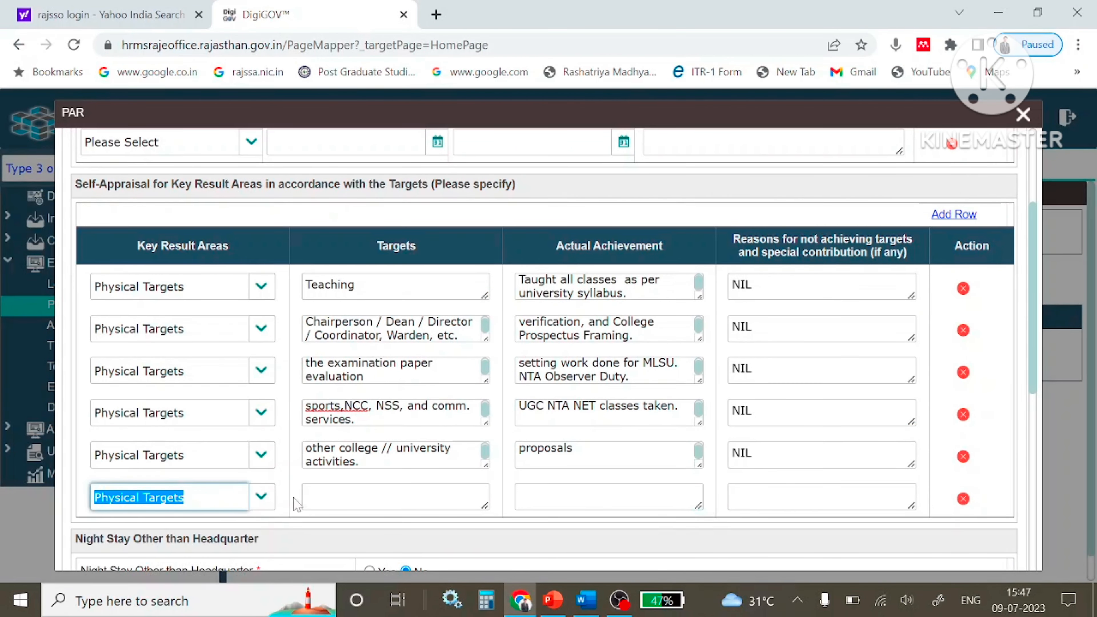
pyautogui.press('Tab')
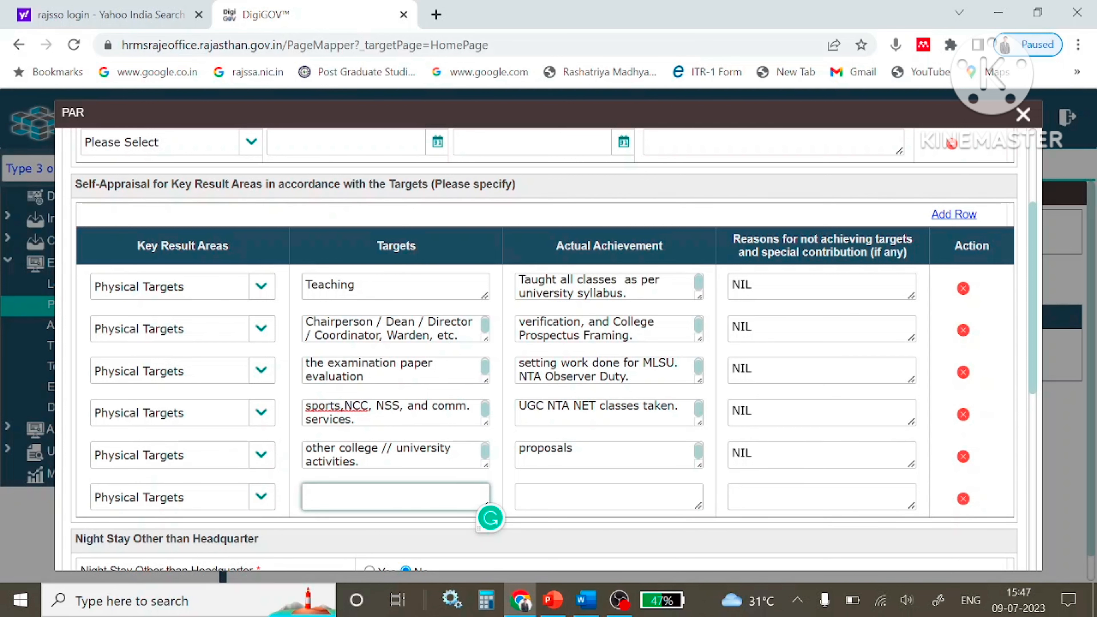
pyautogui.hotkey('alt', 'Tab')
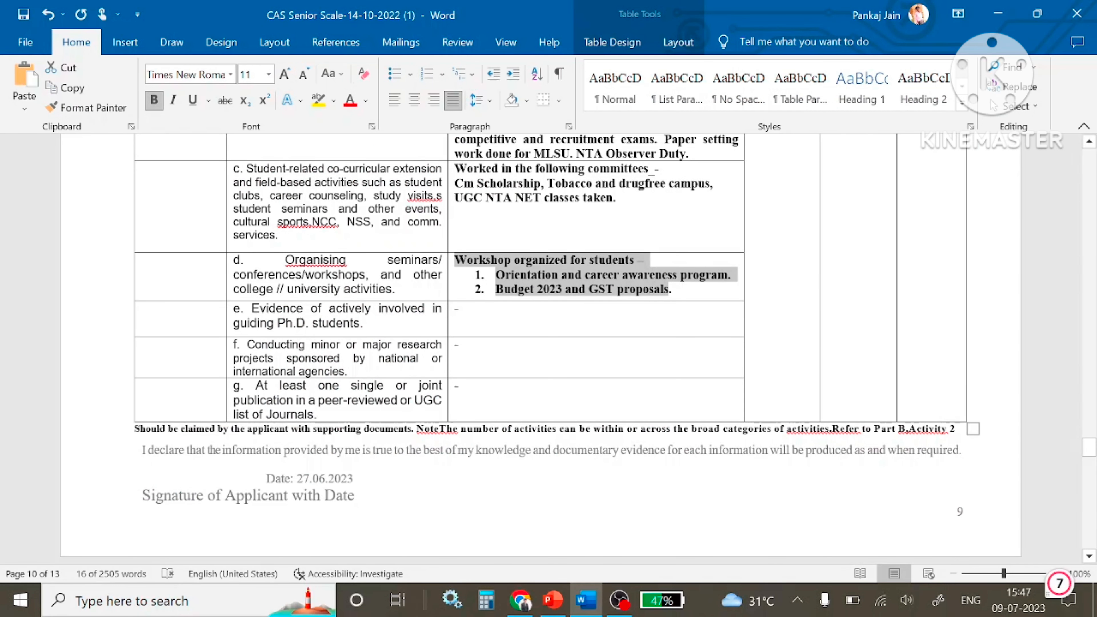
pyautogui.click(507, 391)
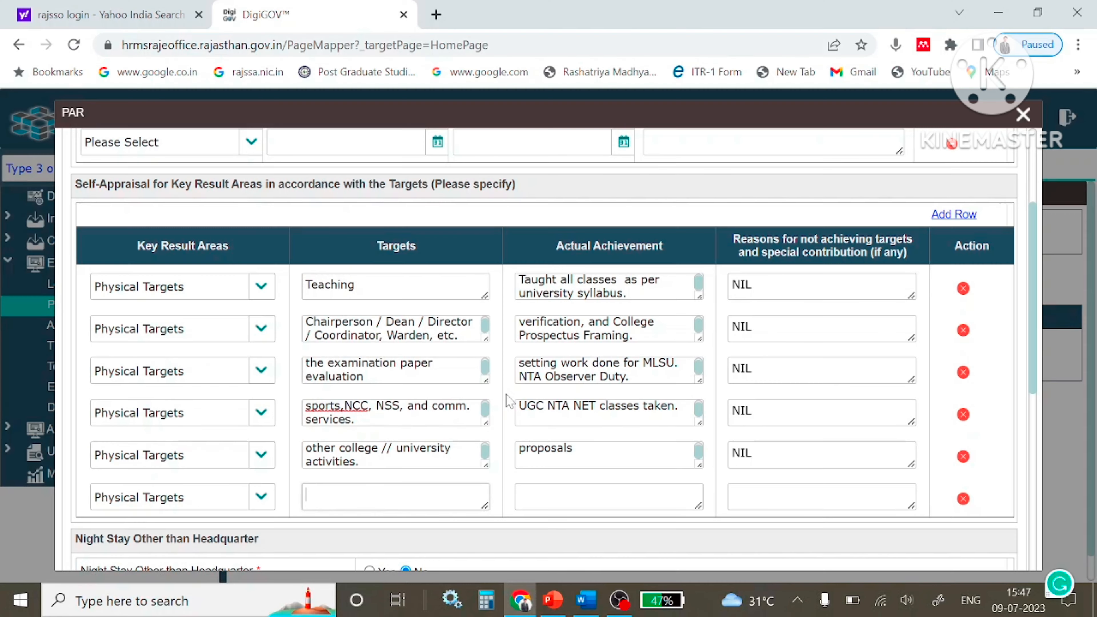
pyautogui.hotkey('alt', 'Tab')
pyautogui.click(550, 484)
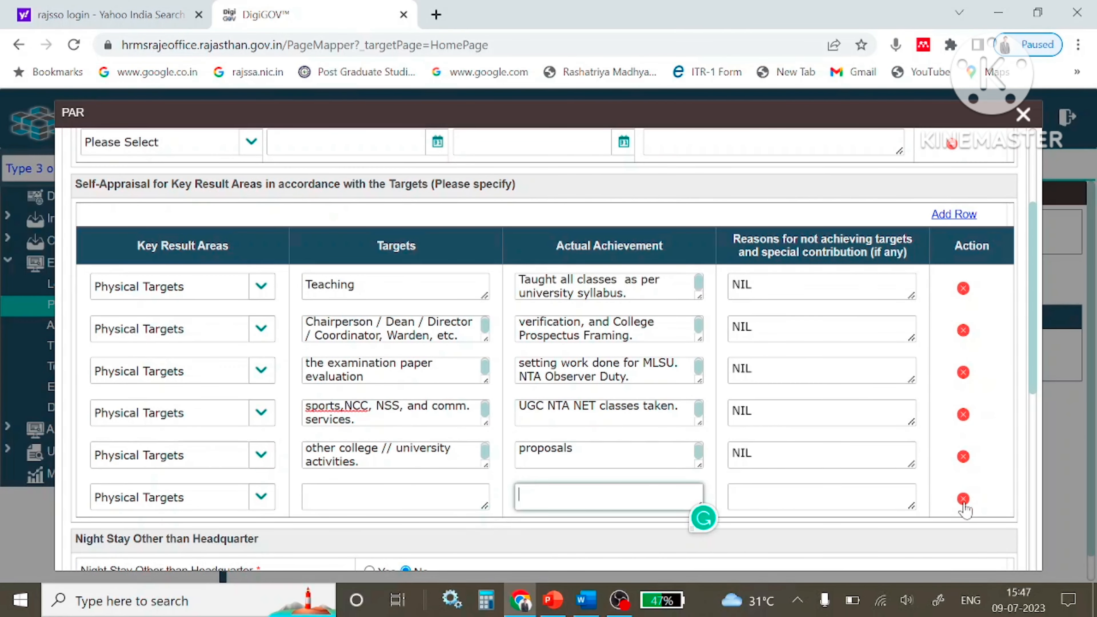
pyautogui.click(963, 498)
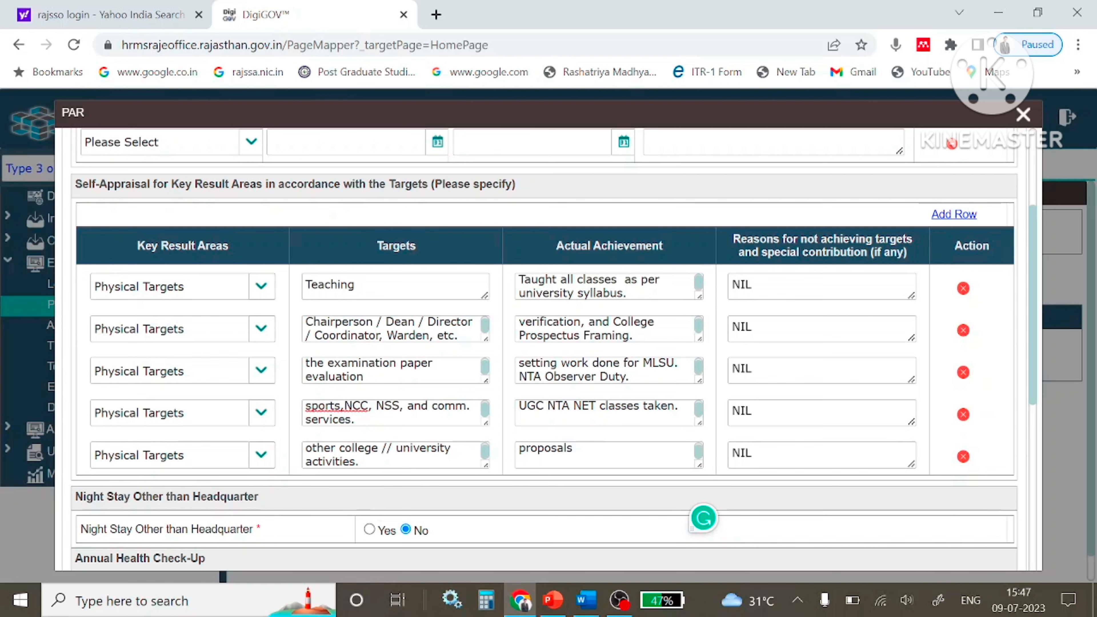
pyautogui.scroll(-2, 846, 397)
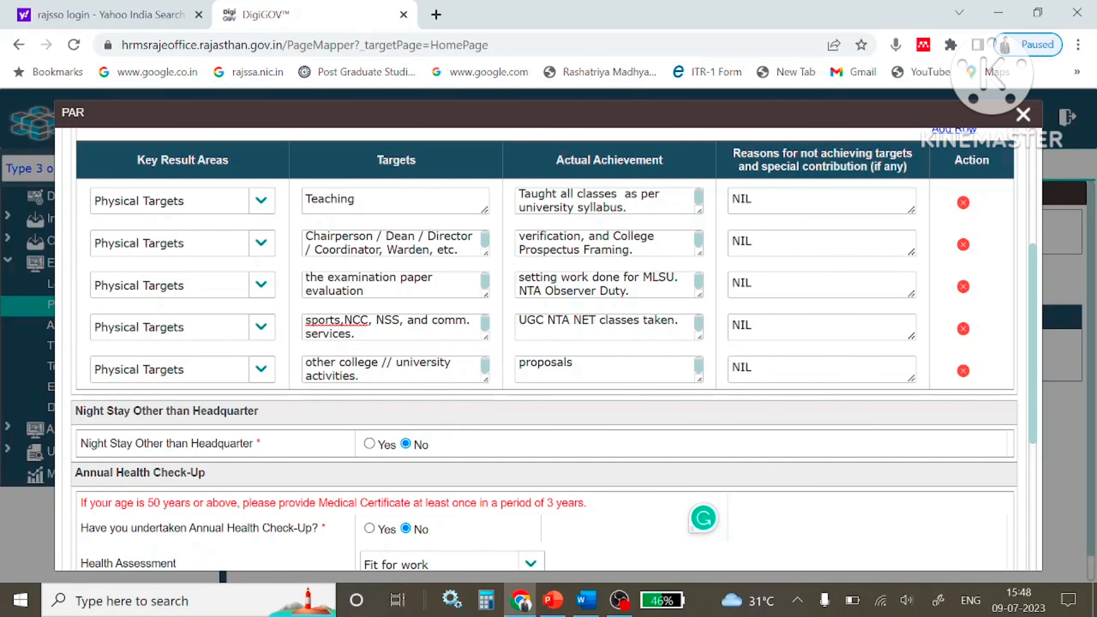
pyautogui.scroll(-1, 557, 380)
pyautogui.scroll(-3, 421, 449)
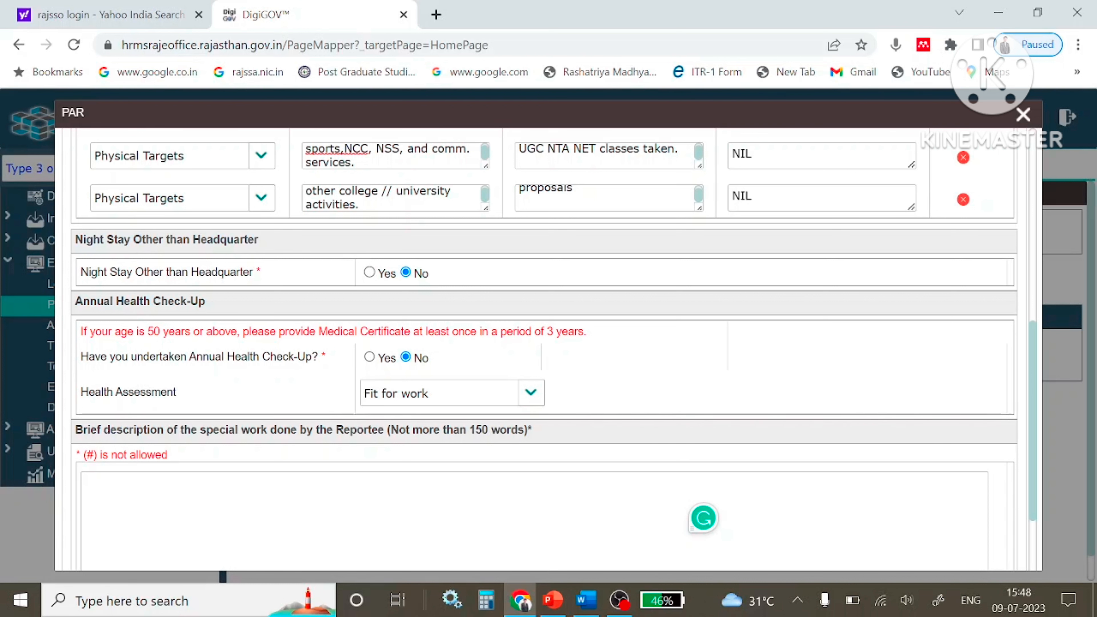
pyautogui.click(369, 357)
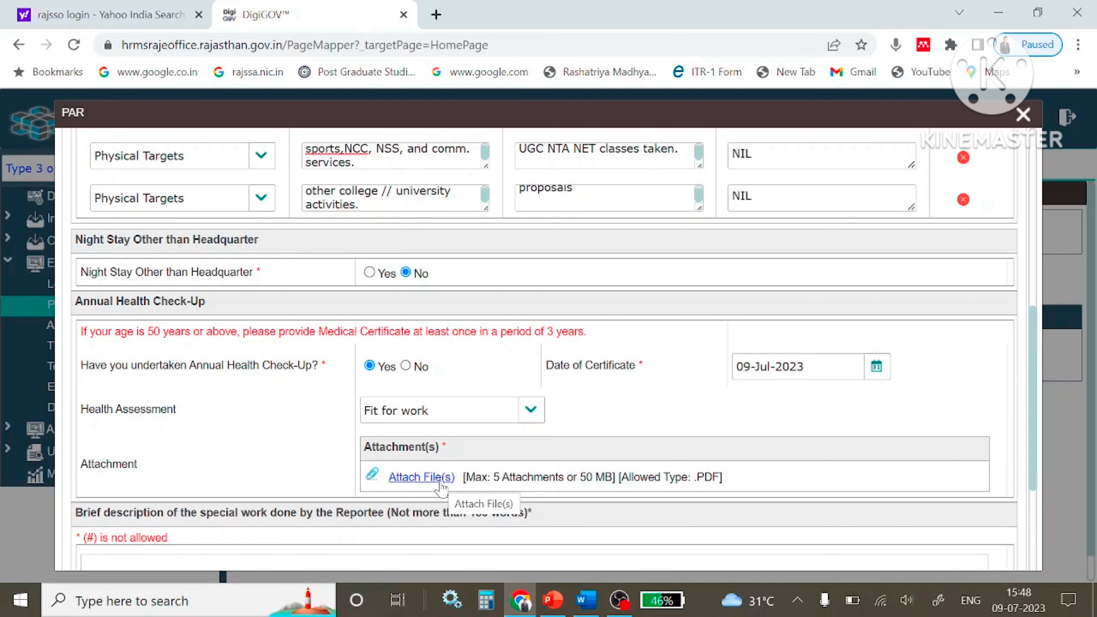
pyautogui.click(406, 366)
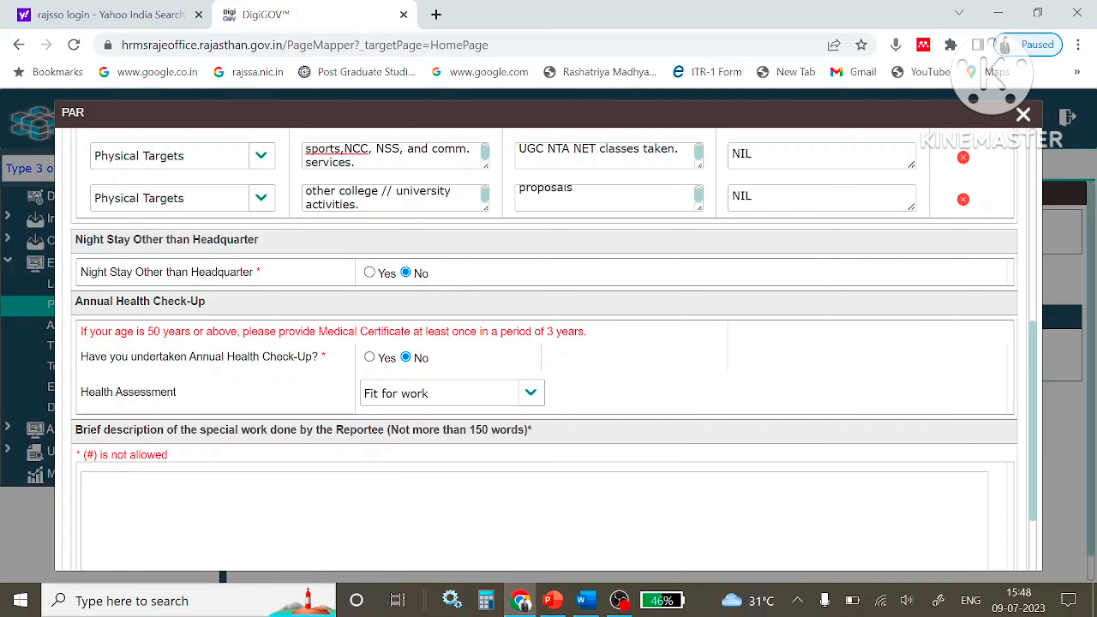
pyautogui.click(539, 393)
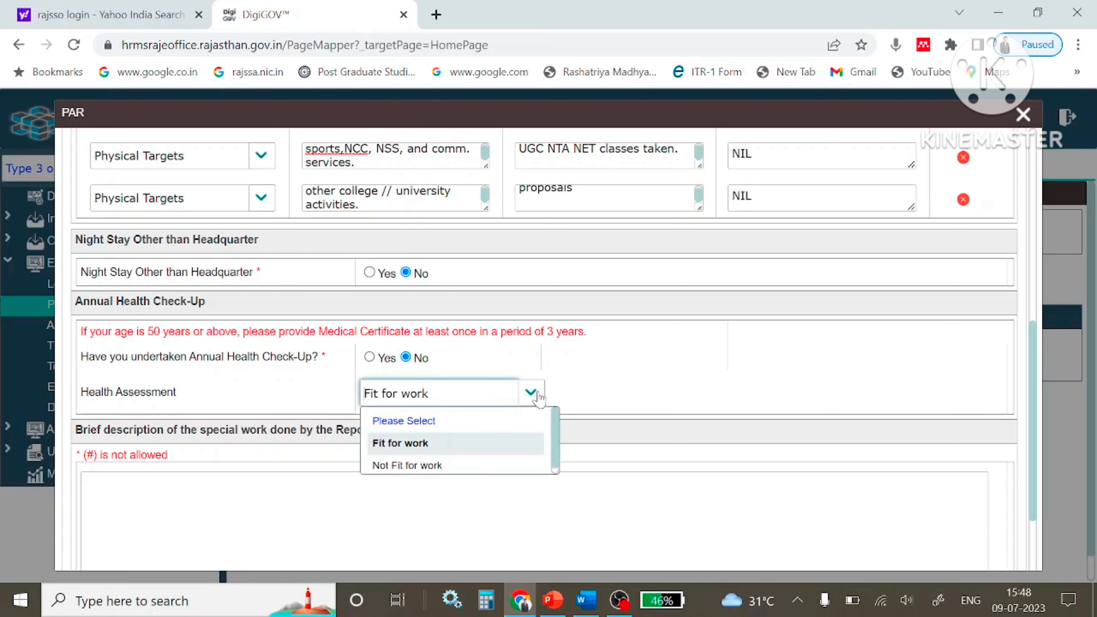
pyautogui.click(399, 466)
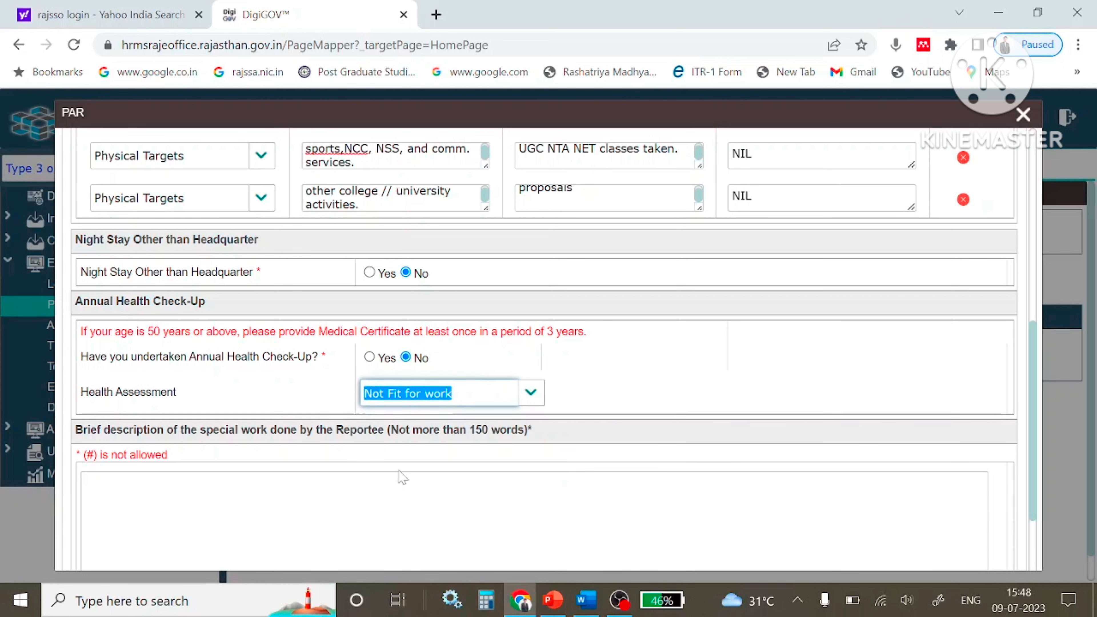
pyautogui.click(532, 392)
pyautogui.click(419, 443)
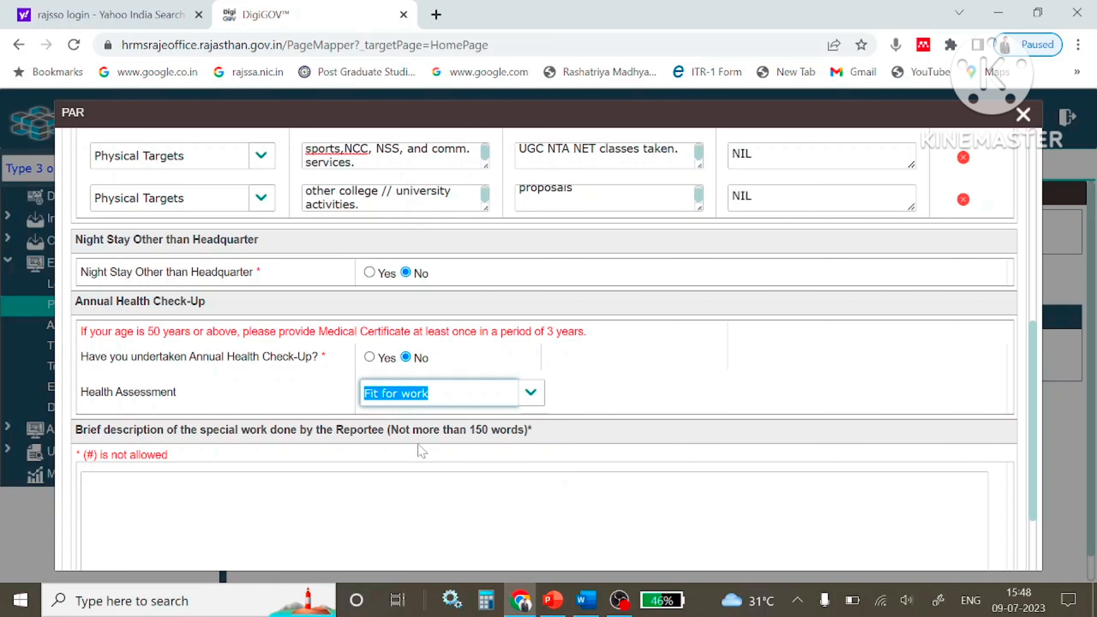
pyautogui.click(187, 476)
pyautogui.scroll(-2, 205, 369)
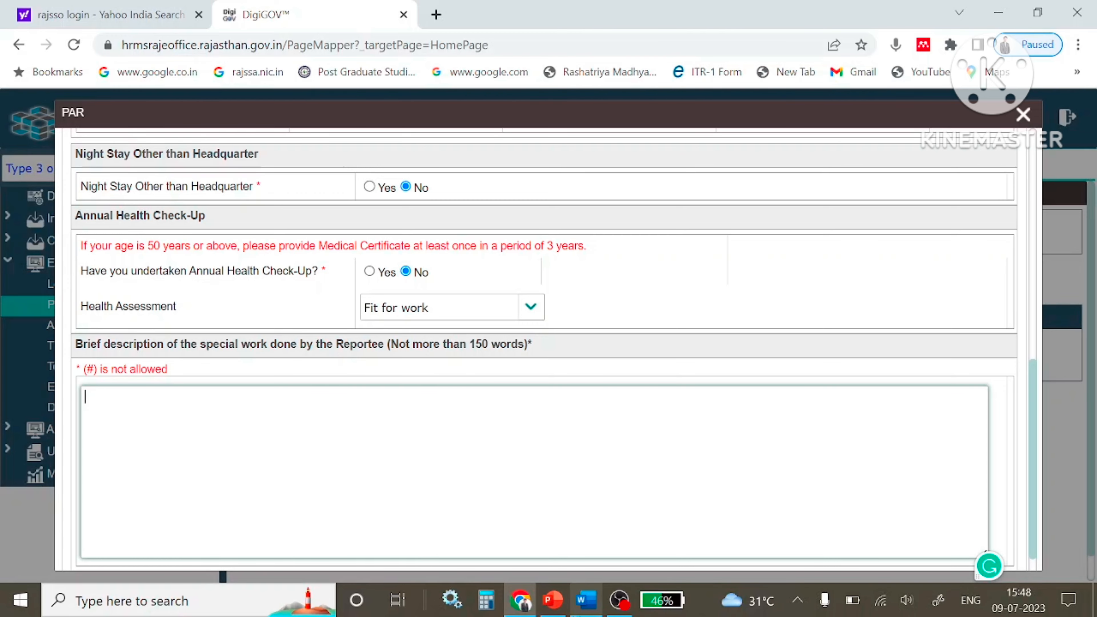
# Paste the special-work notes from the Word document into the Brief description box.
pyautogui.click(586, 605)
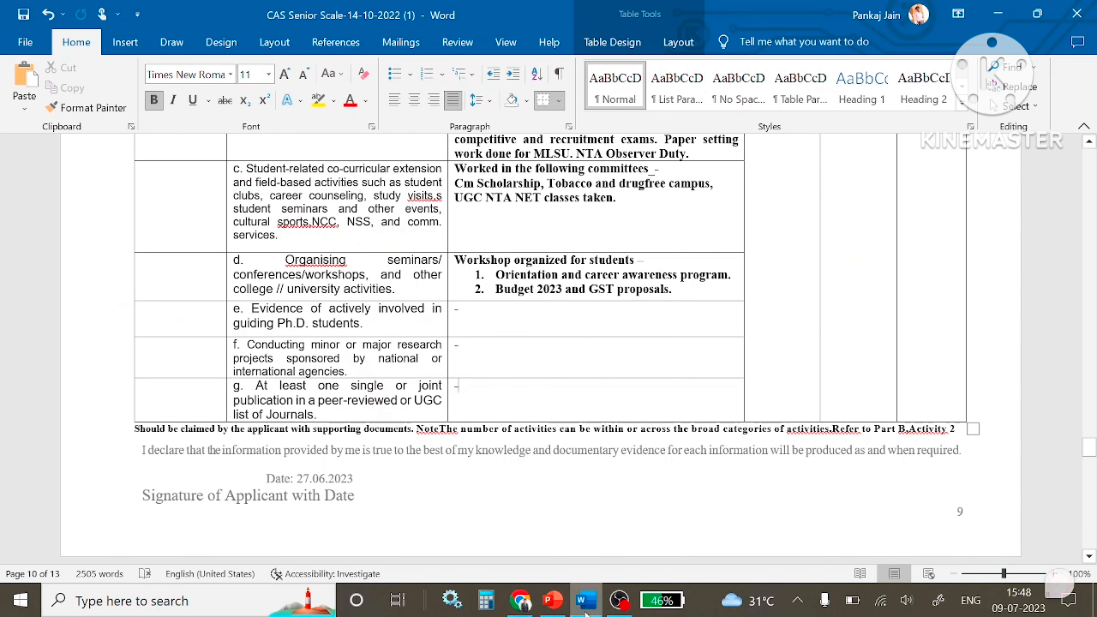
pyautogui.click(586, 605)
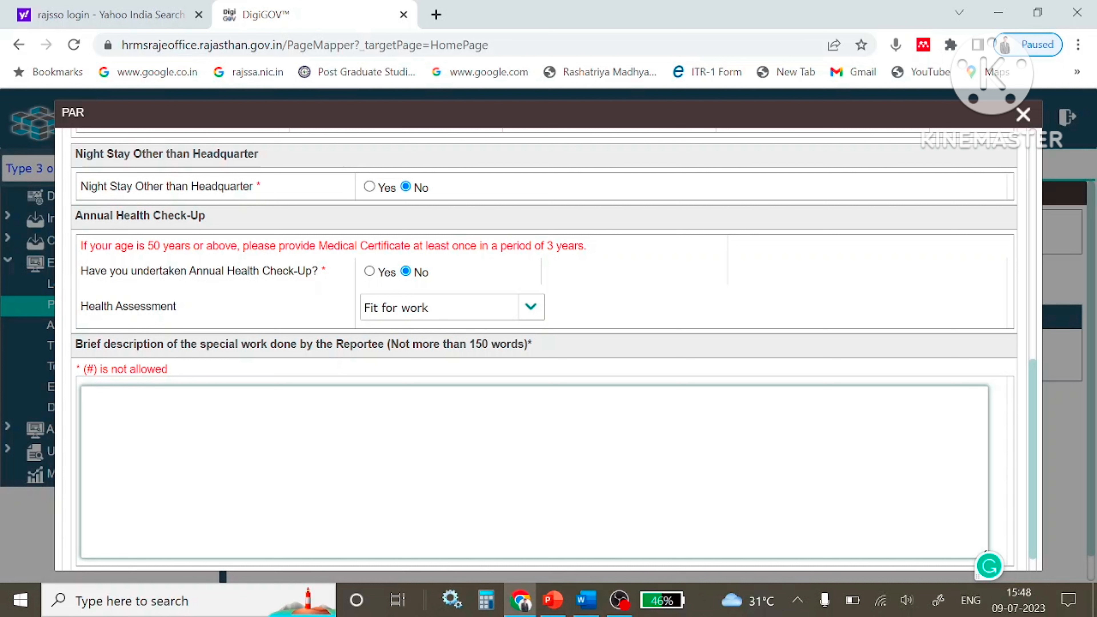
pyautogui.moveTo(592, 610)
pyautogui.write('PU')
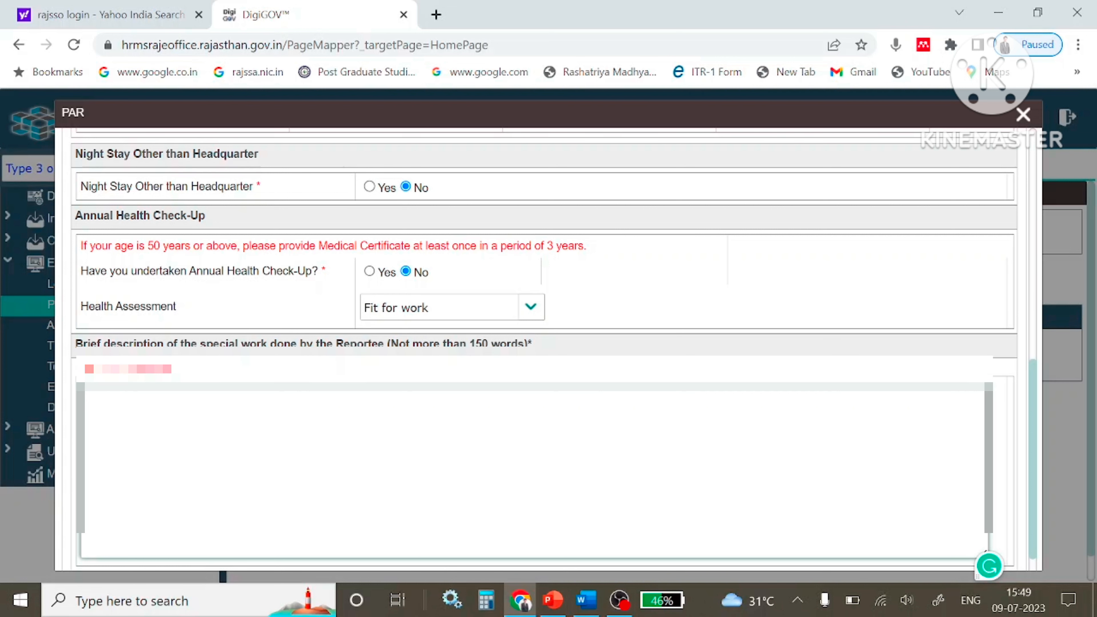
pyautogui.hotkey('ctrl', 'v')
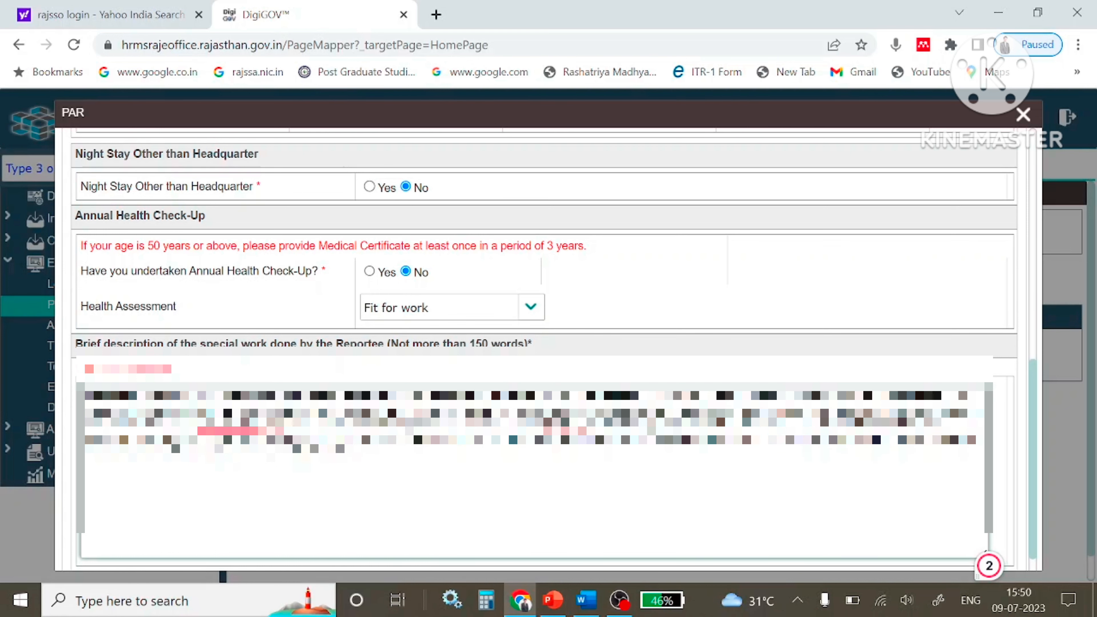
pyautogui.scroll(-2, 519, 389)
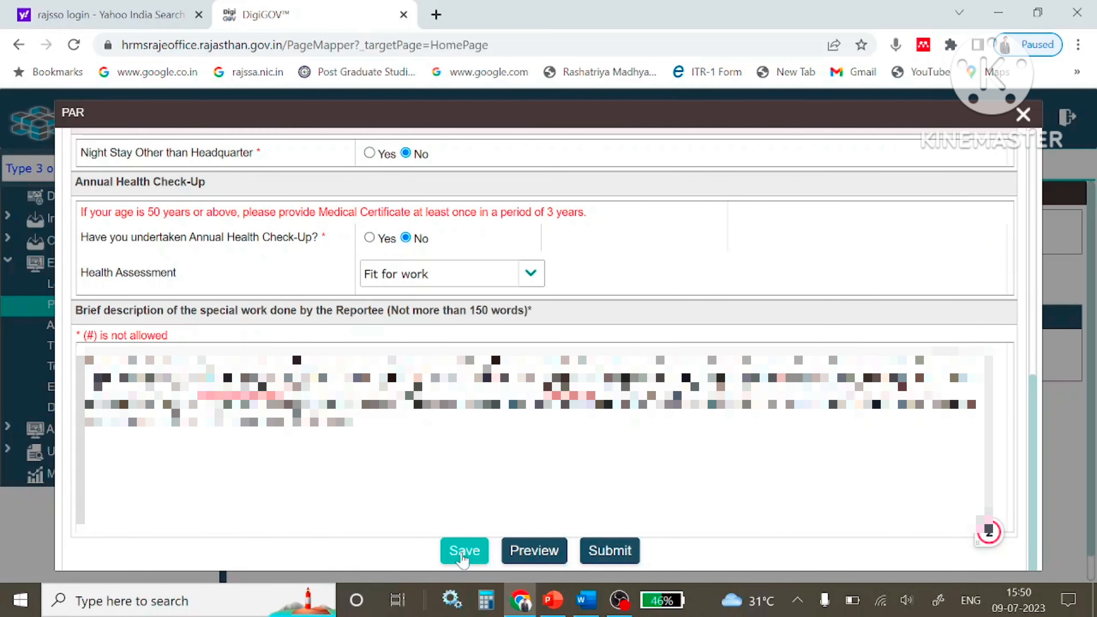
# Save the filled PAR form and open its printable preview.
pyautogui.click(462, 555)
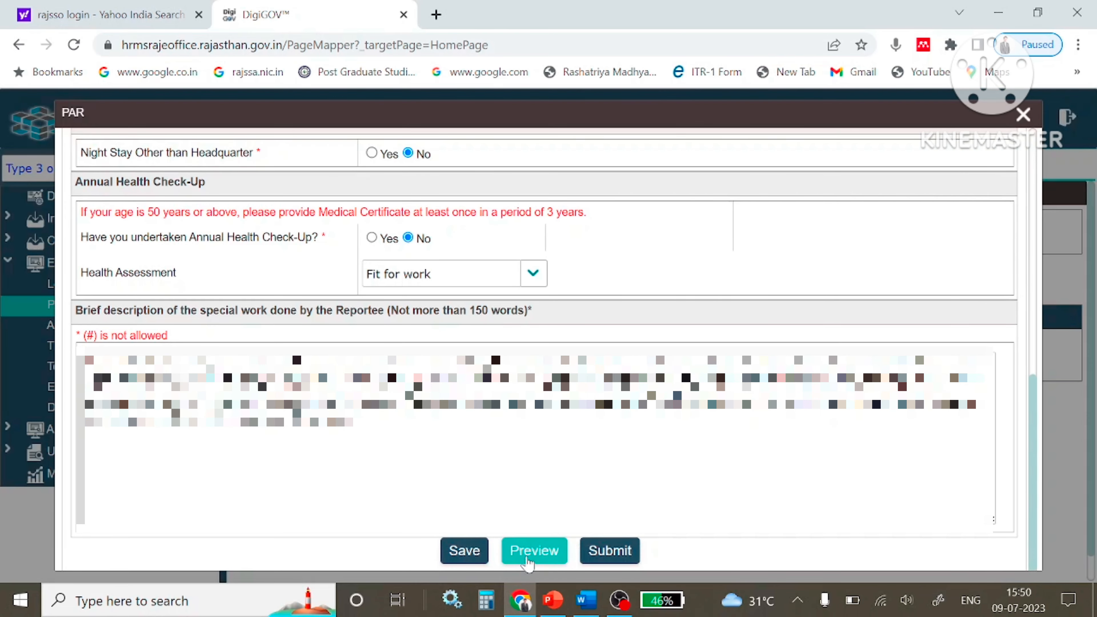
pyautogui.click(528, 561)
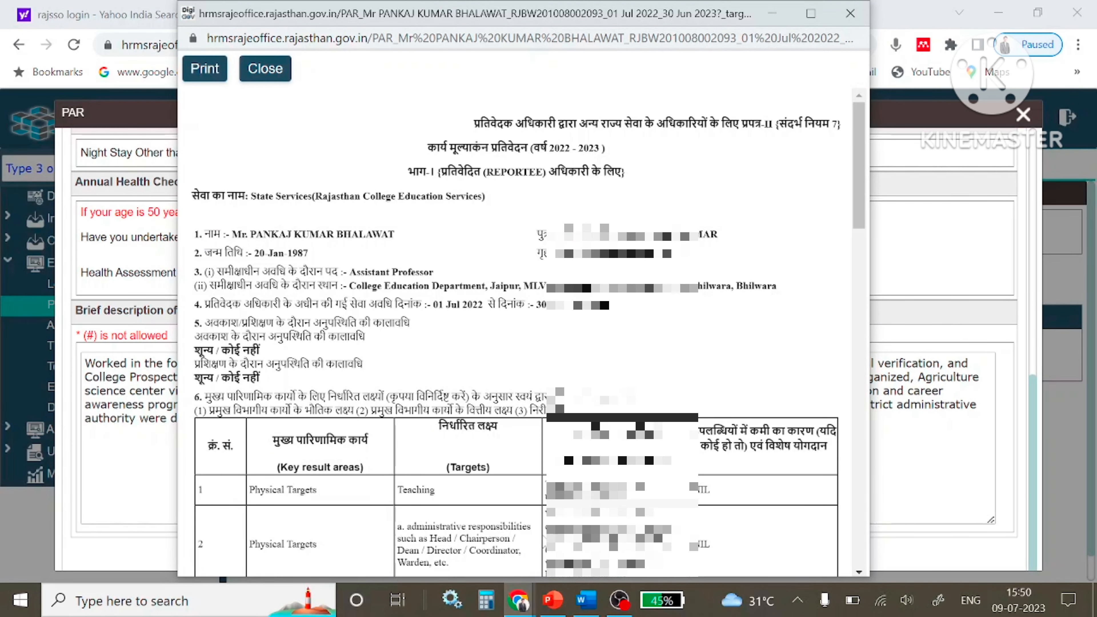
pyautogui.scroll(-5, 530, 564)
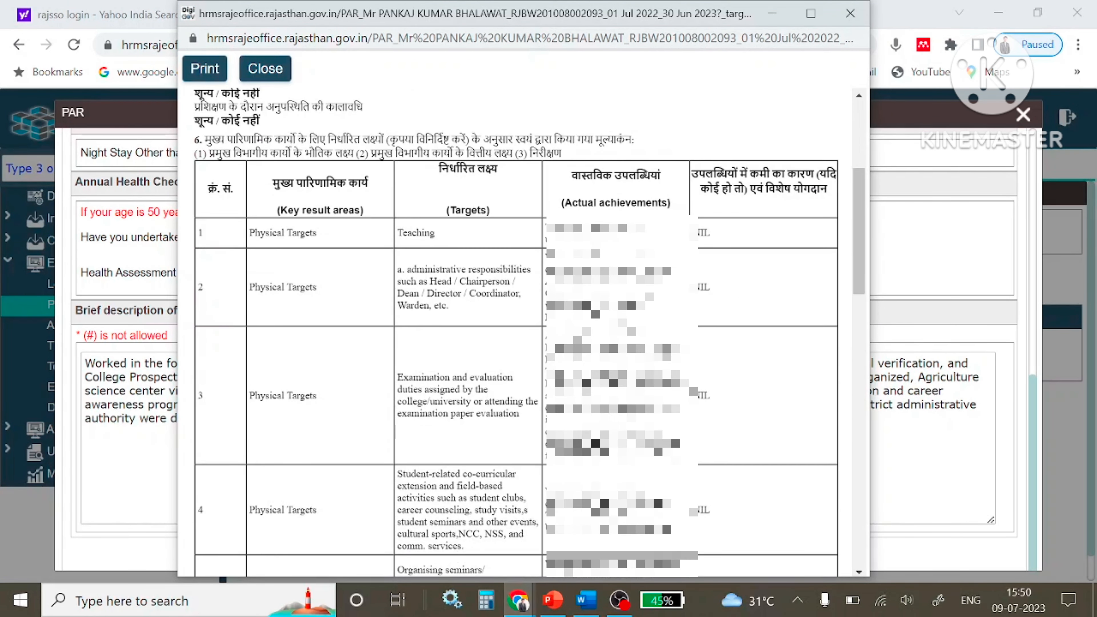
pyautogui.scroll(-4, 529, 332)
pyautogui.scroll(2, 529, 332)
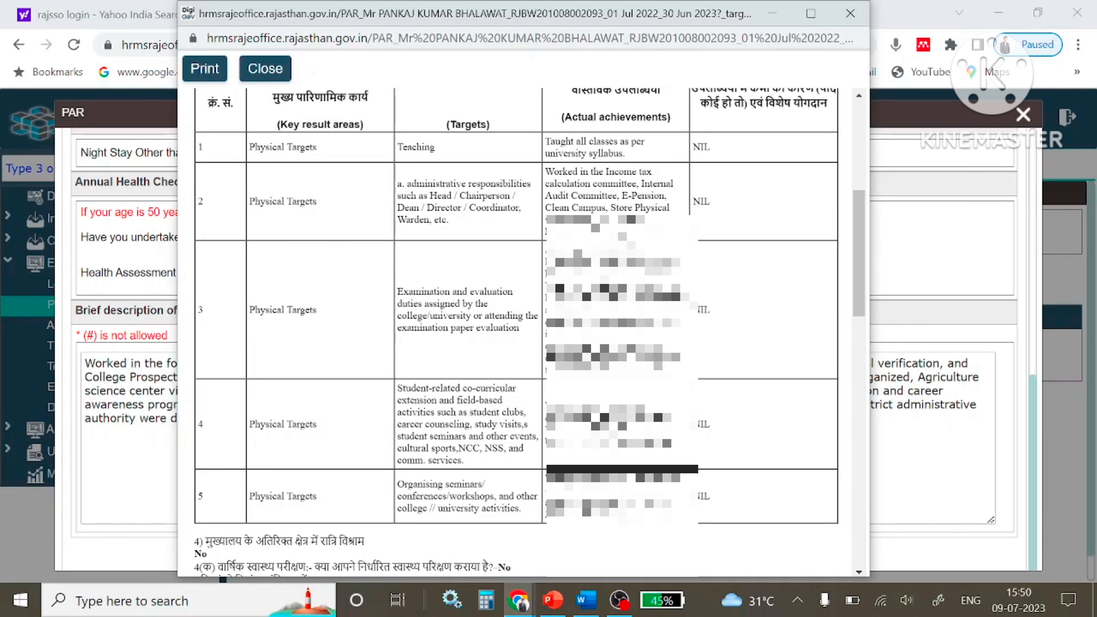
# Scroll through the rest of the preview, then close it and the PAR form.
pyautogui.scroll(-2, 516, 333)
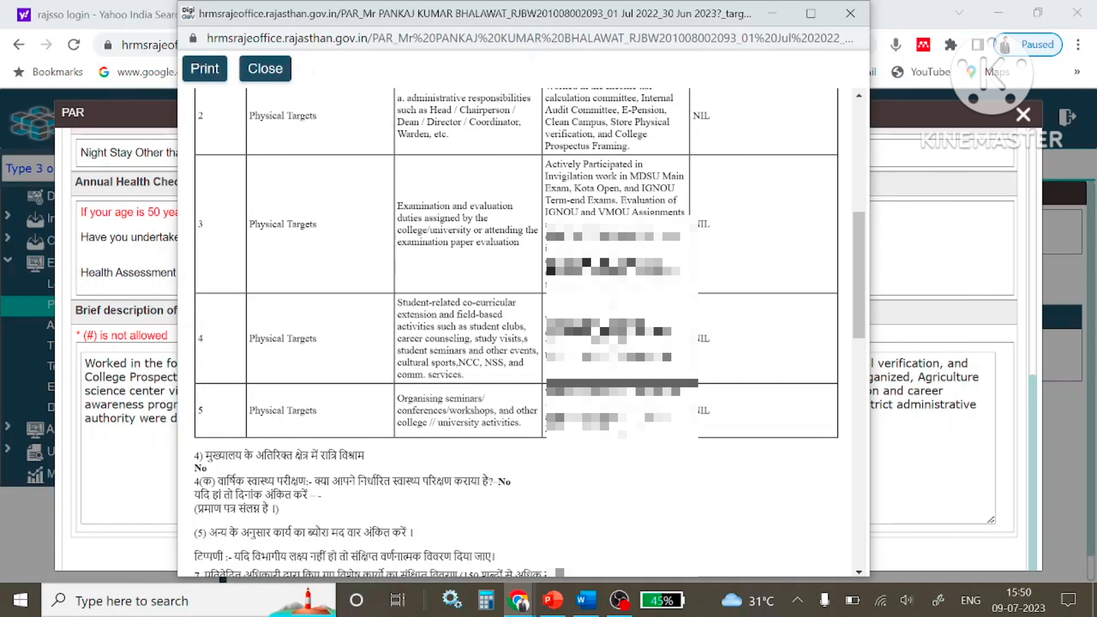
pyautogui.scroll(-2, 517, 333)
pyautogui.scroll(-1, 516, 333)
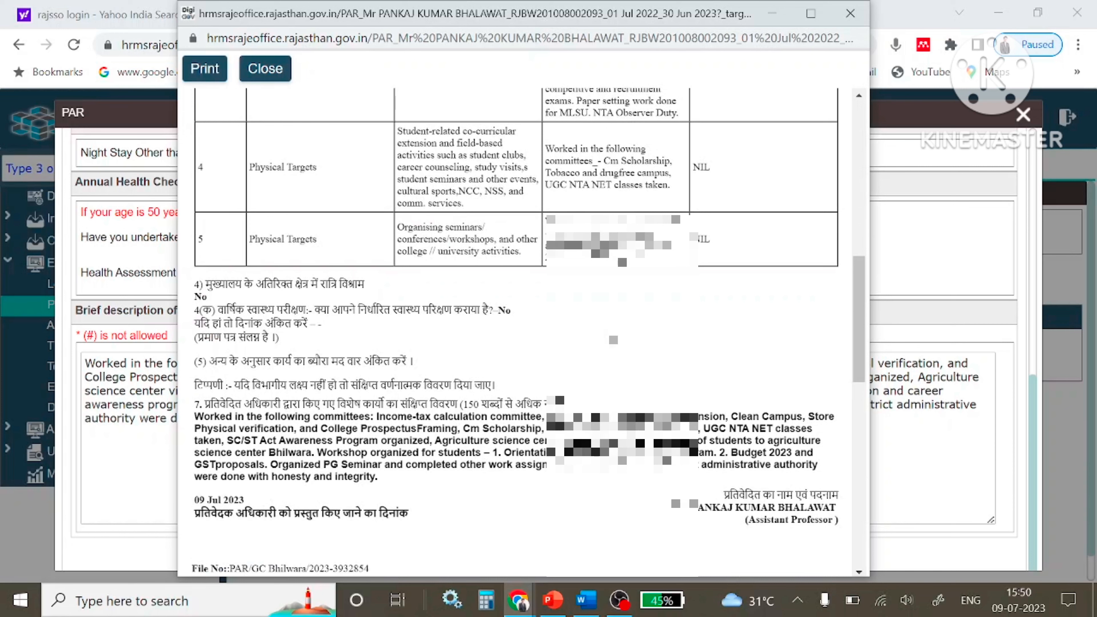
pyautogui.scroll(-3, 517, 333)
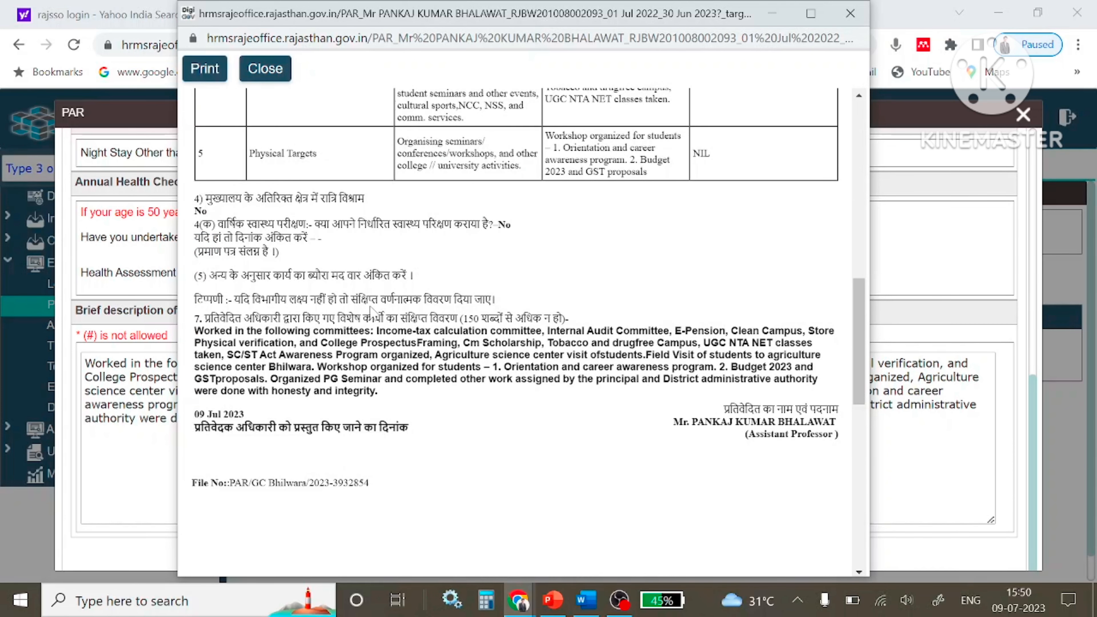
pyautogui.scroll(-2, 517, 333)
pyautogui.click(271, 77)
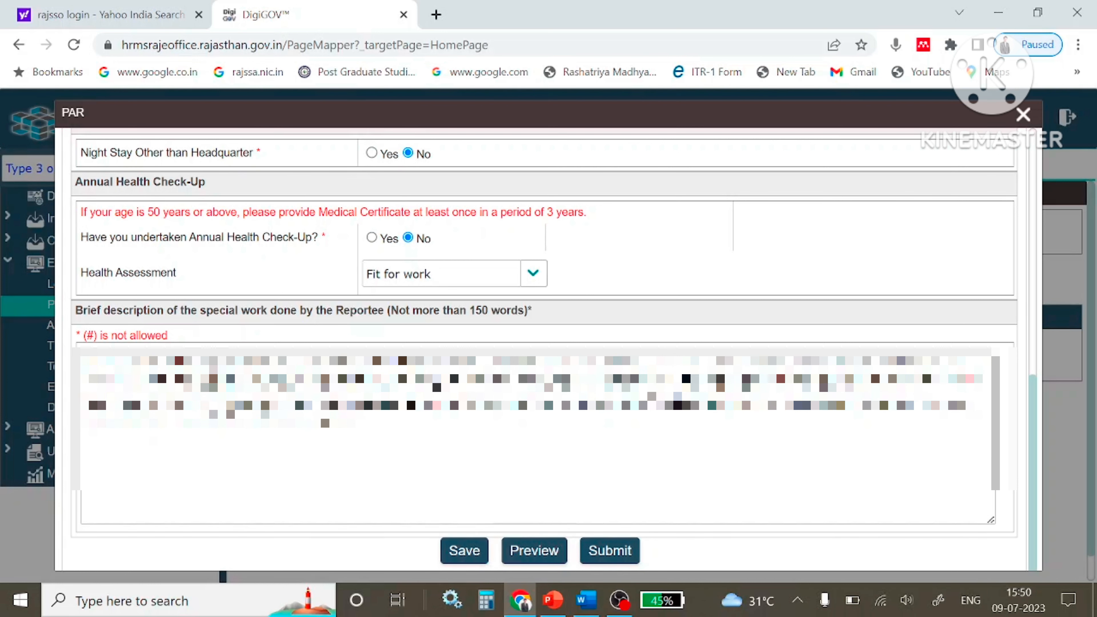
pyautogui.click(1023, 115)
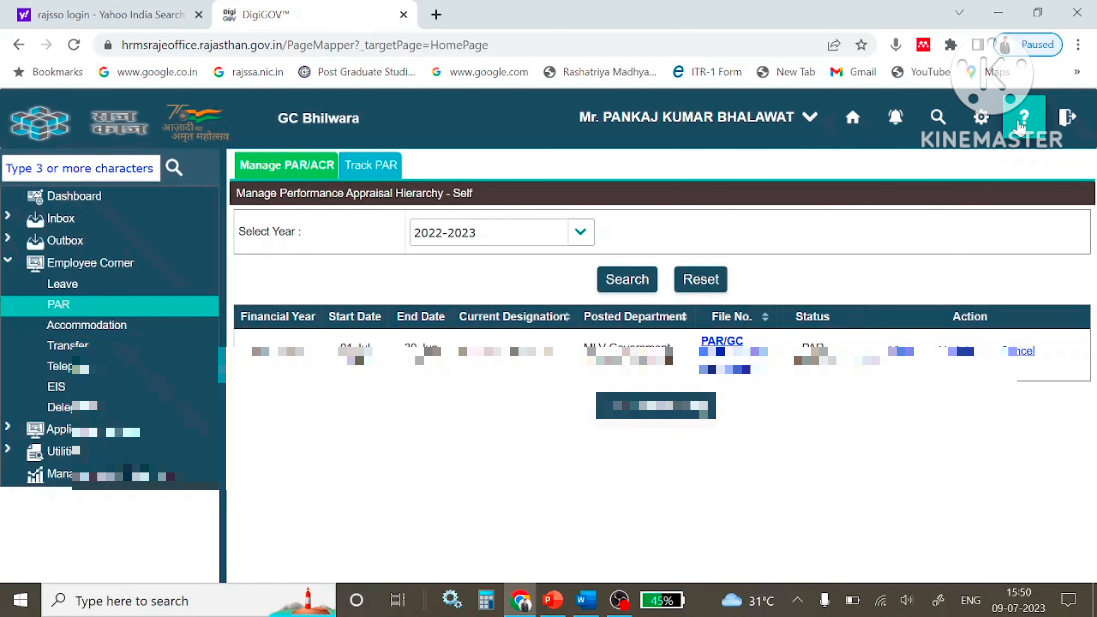